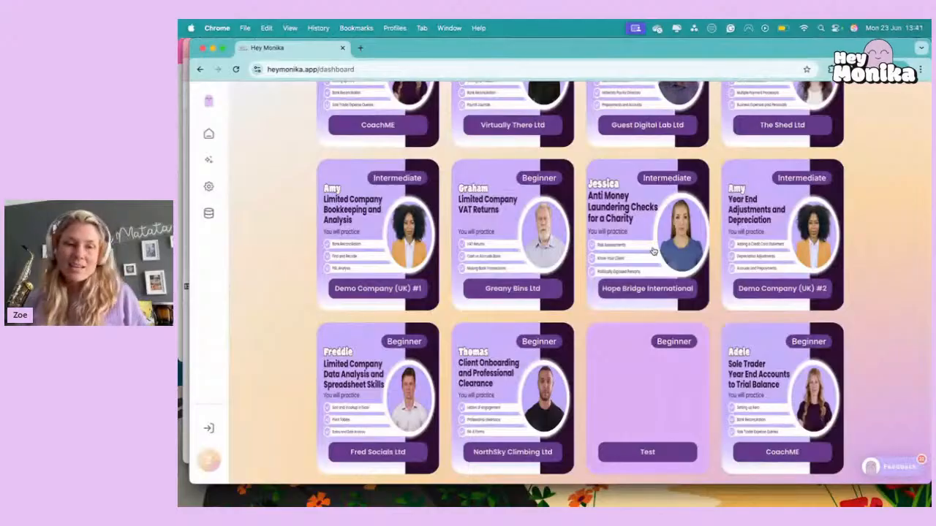
Open the Fred Socials Ltd scenario and restart it from the beginning, confirming the loss of its progress.
{"action": "left_click", "coordinate": [366, 455]}
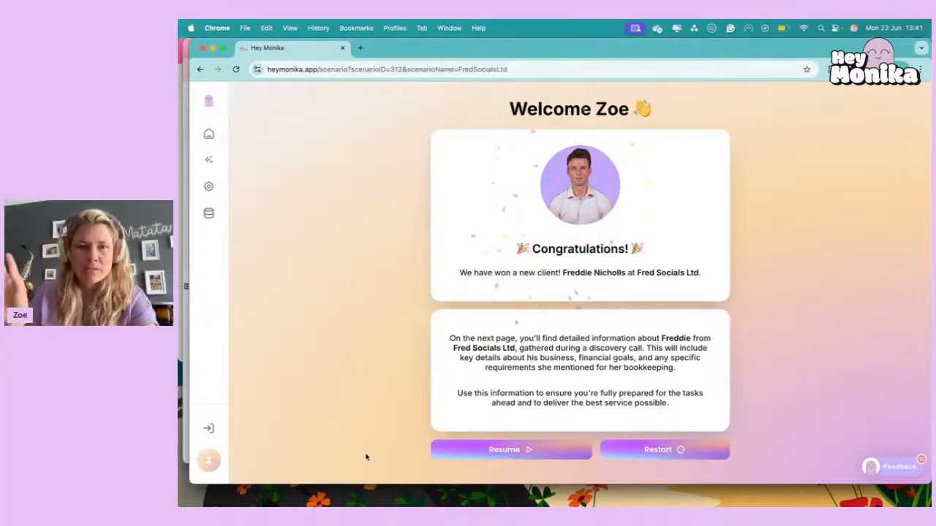
{"action": "left_click", "coordinate": [663, 452]}
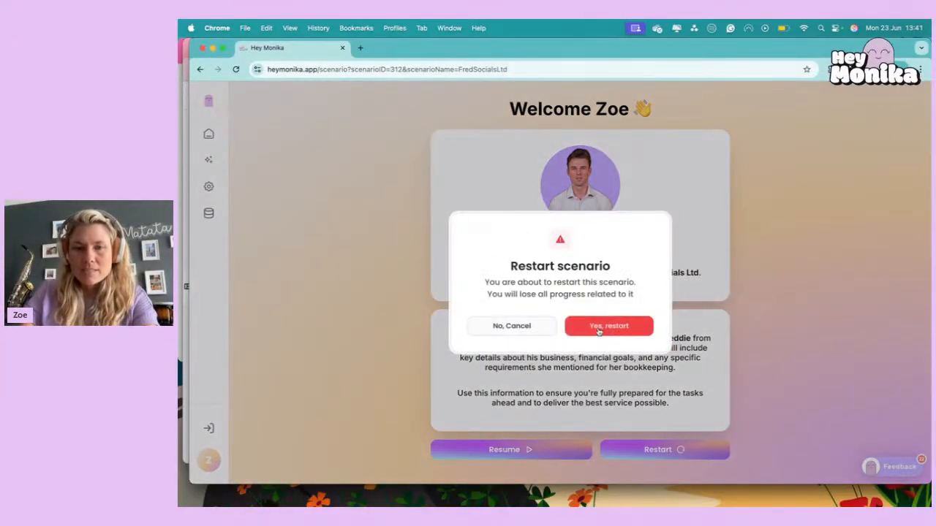
{"action": "left_click", "coordinate": [497, 330]}
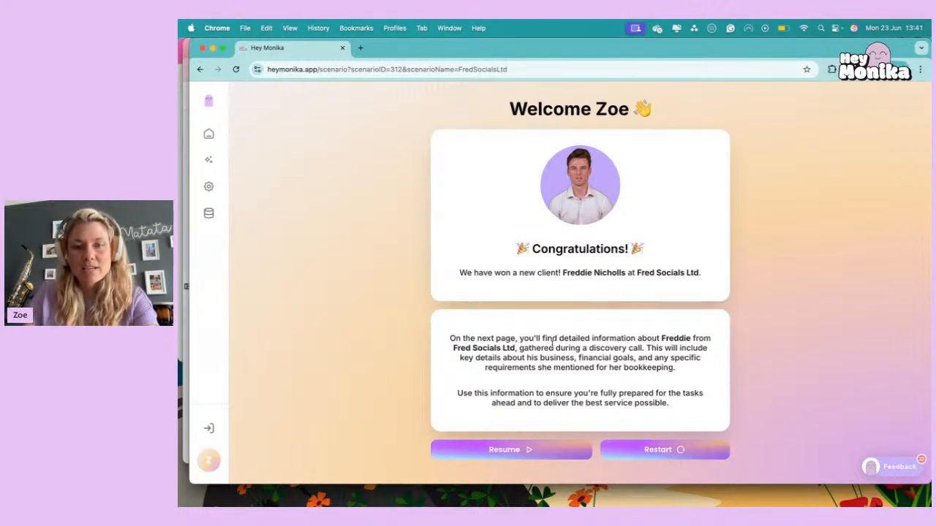
{"action": "left_click", "coordinate": [677, 449]}
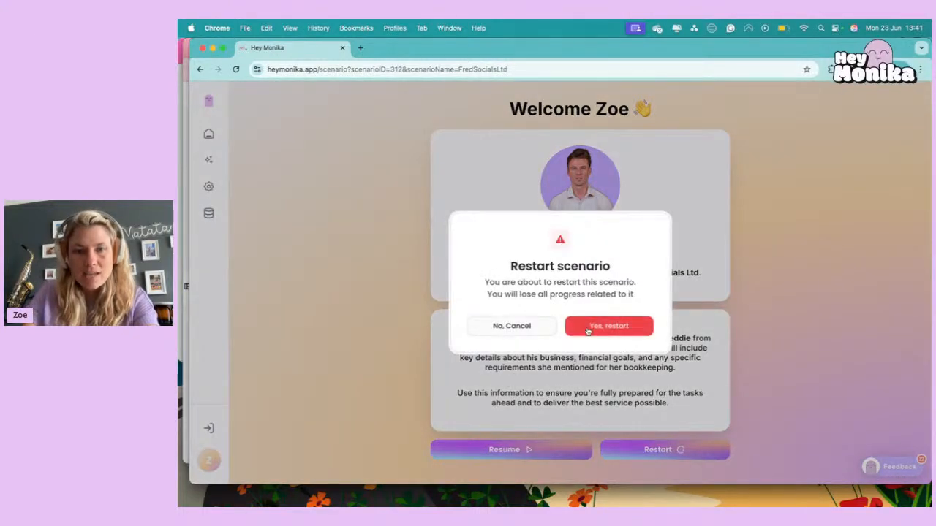
{"action": "left_click", "coordinate": [628, 327]}
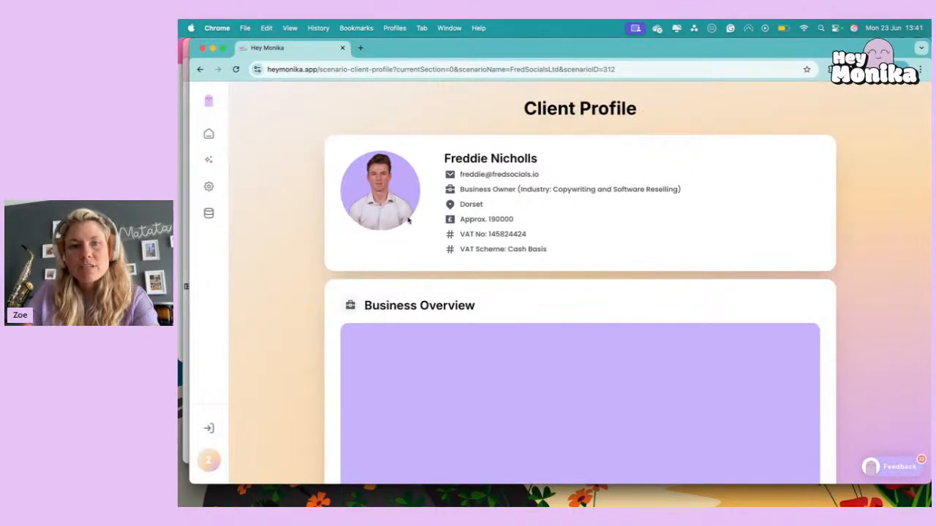
Review the client's profile details and briefly play the Business Overview video, pausing it after the introduction.
{"action": "scroll", "coordinate": [450, 252], "scroll_direction": "down", "scroll_amount": 1}
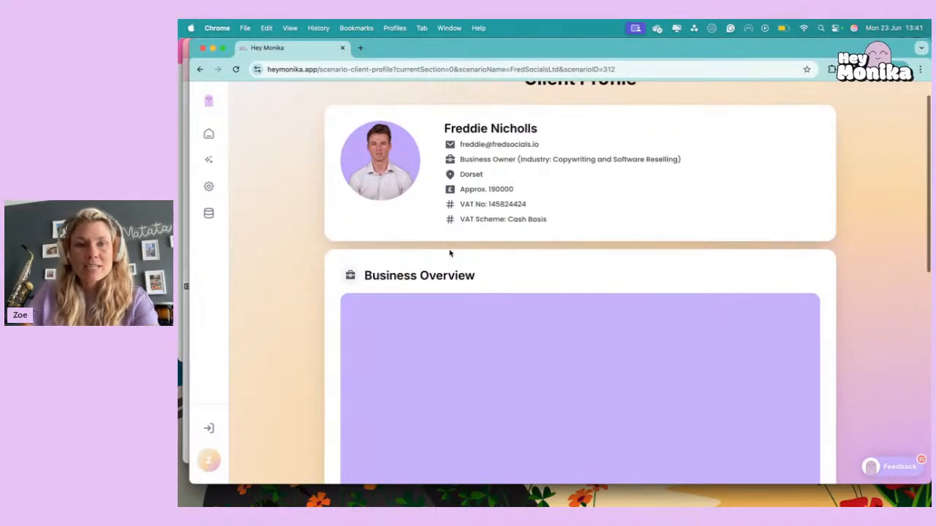
{"action": "scroll", "coordinate": [538, 219], "scroll_direction": "down", "scroll_amount": 2}
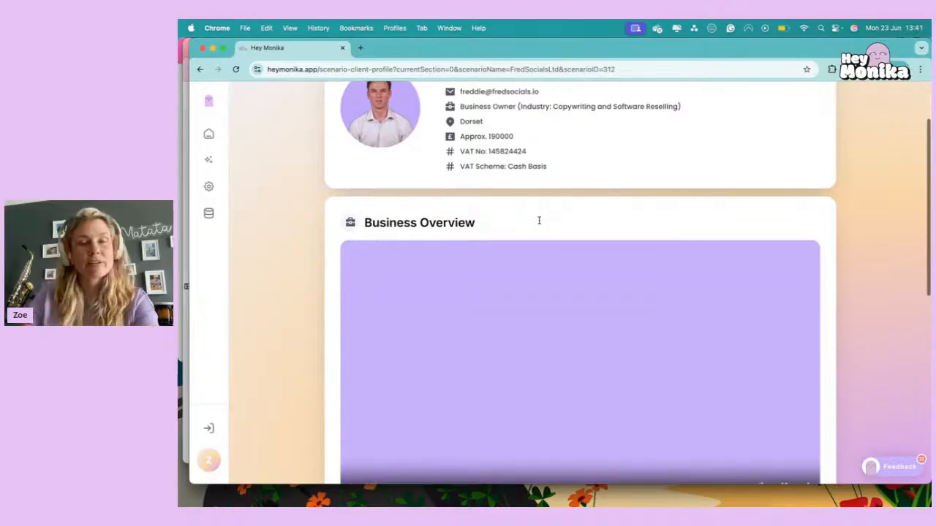
{"action": "scroll", "coordinate": [539, 219], "scroll_direction": "down", "scroll_amount": 4}
{"action": "left_click", "coordinate": [352, 372]}
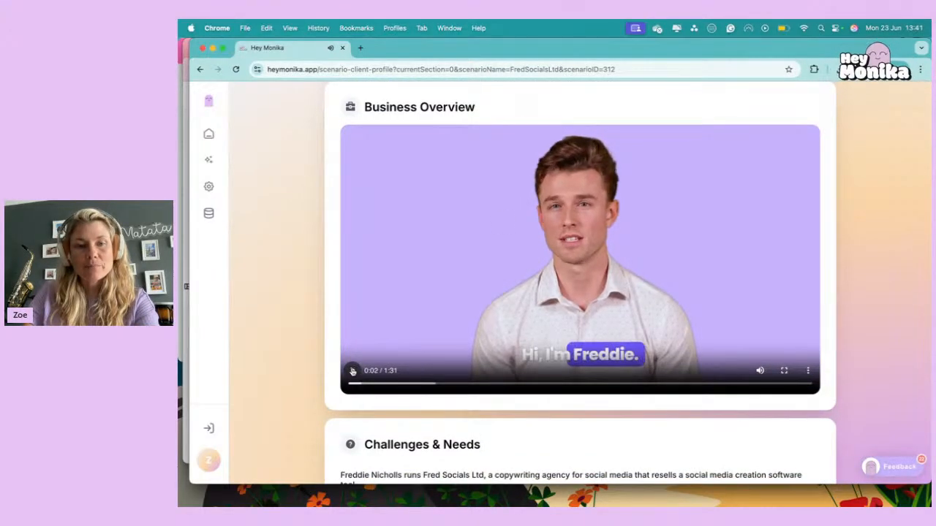
{"action": "left_click", "coordinate": [352, 371]}
Read the Challenges & Needs and Goals & Aspirations sections of the client profile, and continue to the scenario questions.
{"action": "scroll", "coordinate": [403, 412], "scroll_direction": "down", "scroll_amount": 10}
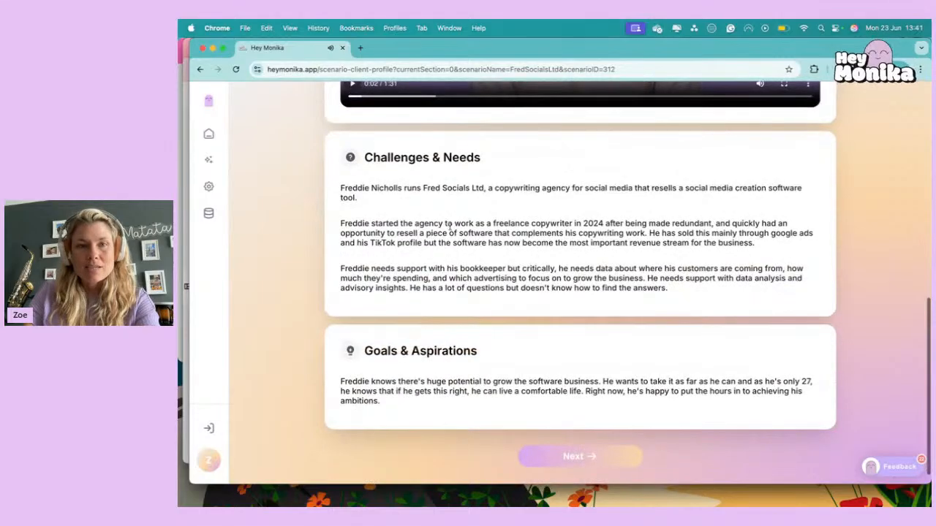
{"action": "left_click_drag", "start_coordinate": [494, 188], "coordinate": [564, 188]}
{"action": "left_click", "coordinate": [653, 188]}
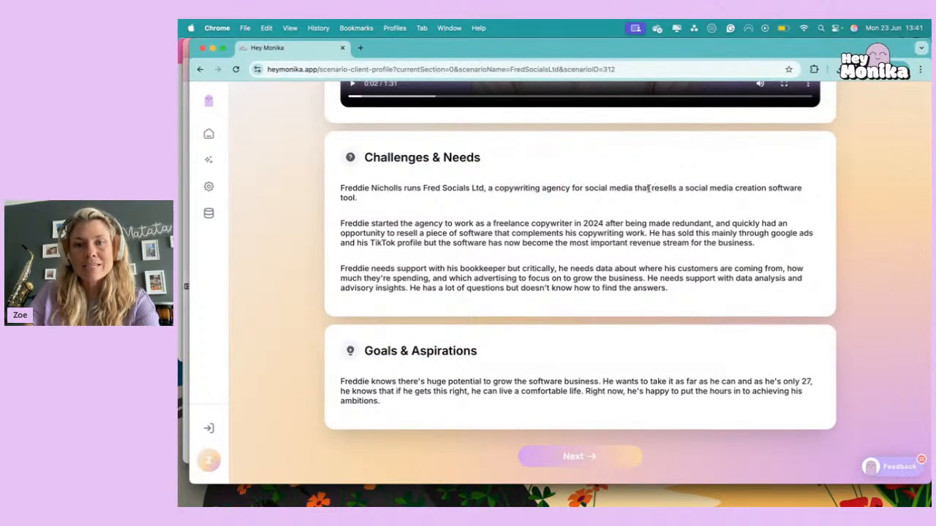
{"action": "left_click_drag", "start_coordinate": [650, 188], "coordinate": [795, 188]}
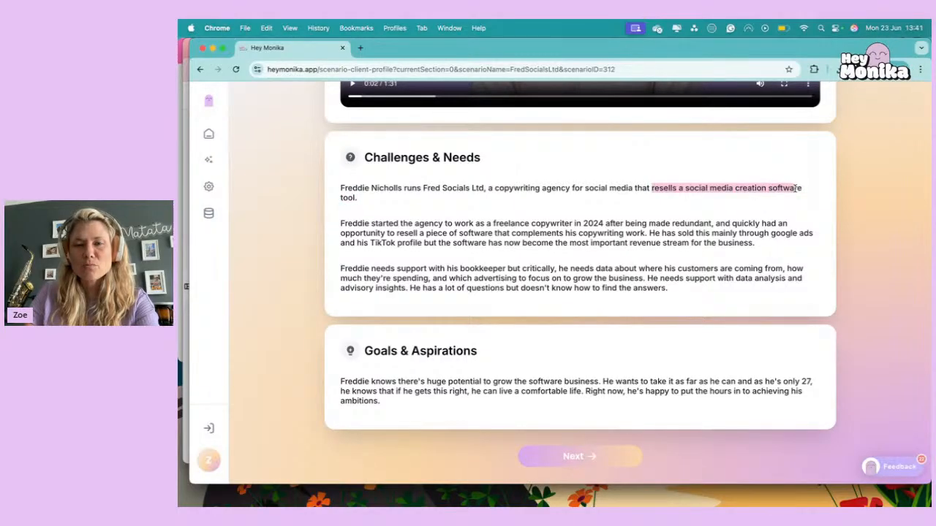
{"action": "left_click", "coordinate": [579, 231]}
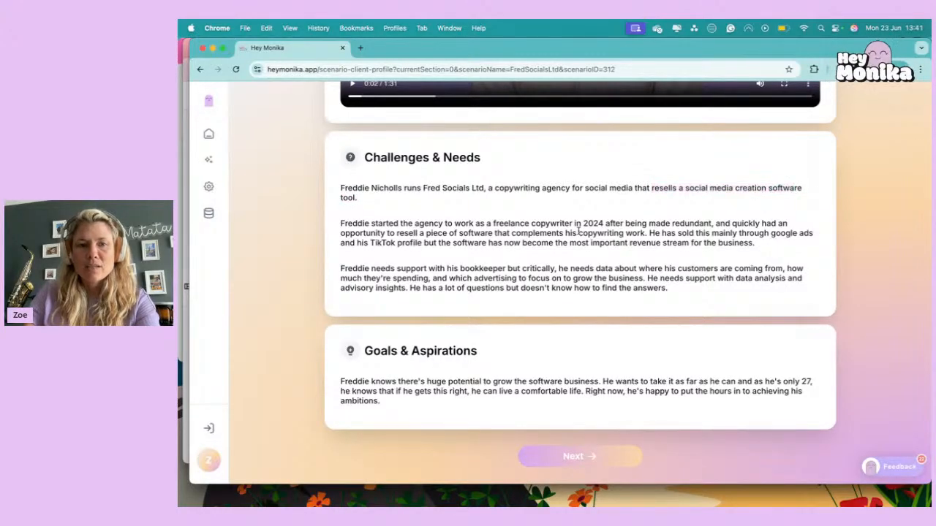
{"action": "scroll", "coordinate": [622, 210], "scroll_direction": "down", "scroll_amount": 2}
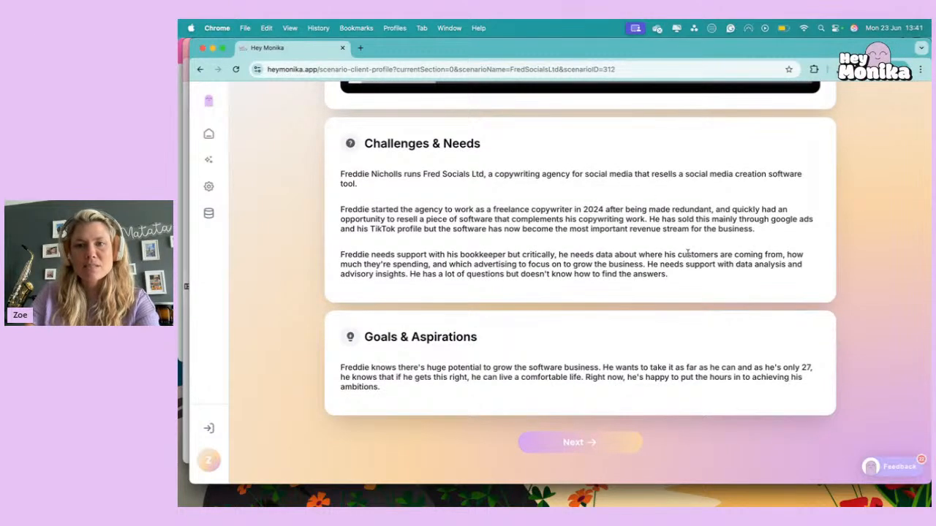
{"action": "scroll", "coordinate": [395, 239], "scroll_direction": "down", "scroll_amount": 1}
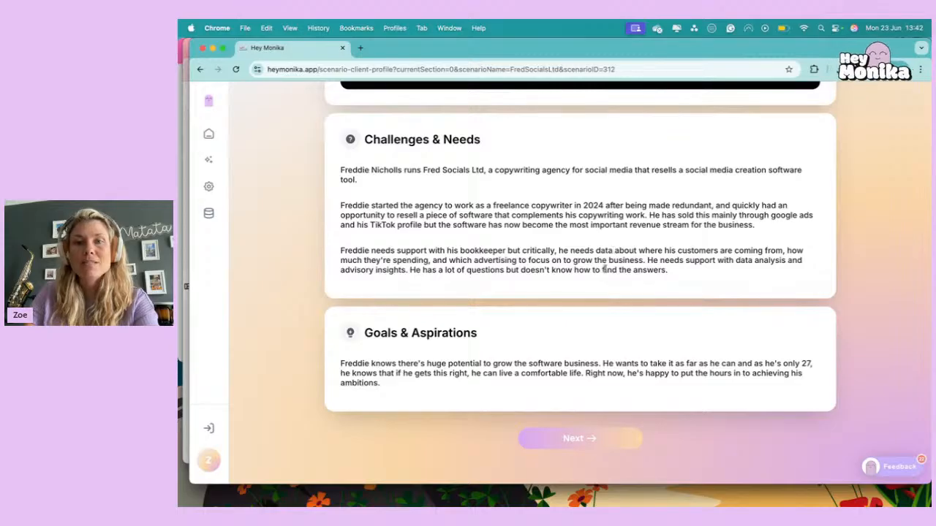
{"action": "left_click", "coordinate": [569, 440]}
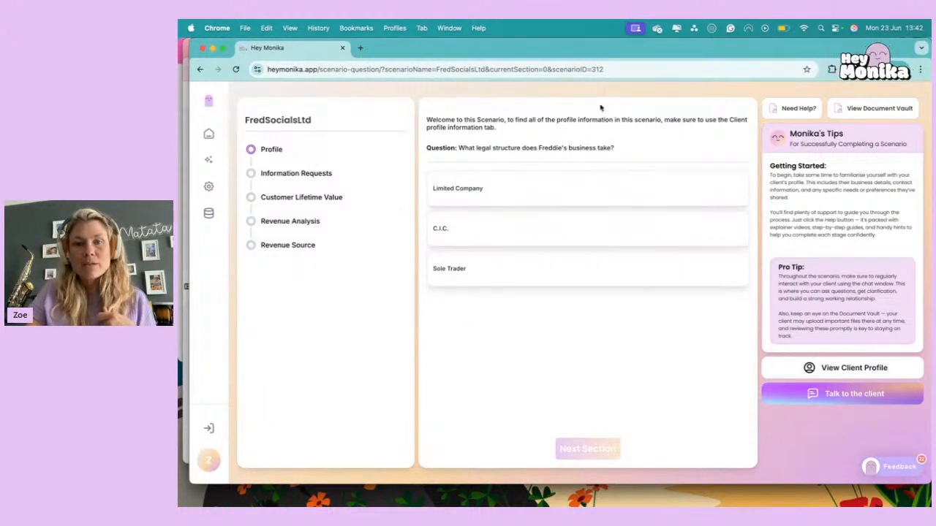
Look at the scenario's help resources, client profile and client chat, closing each one again.
{"action": "left_click", "coordinate": [797, 109]}
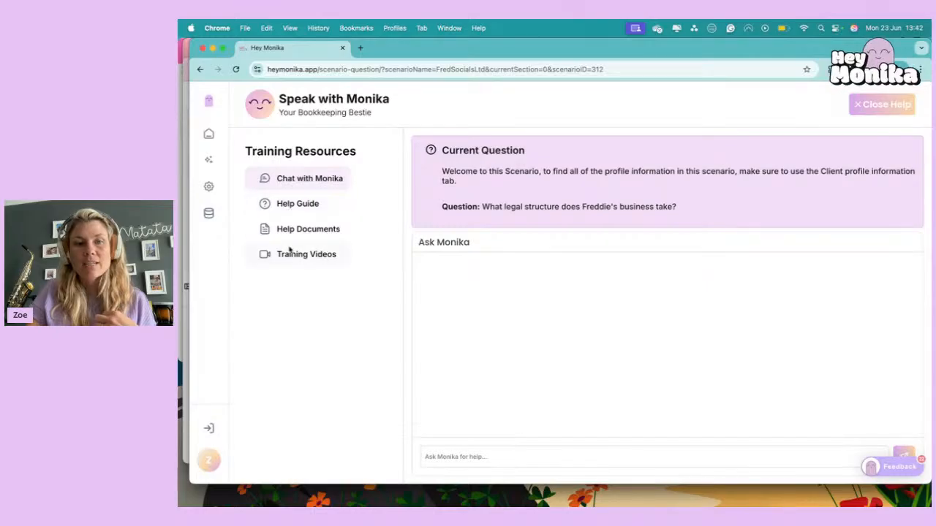
{"action": "left_click", "coordinate": [874, 106]}
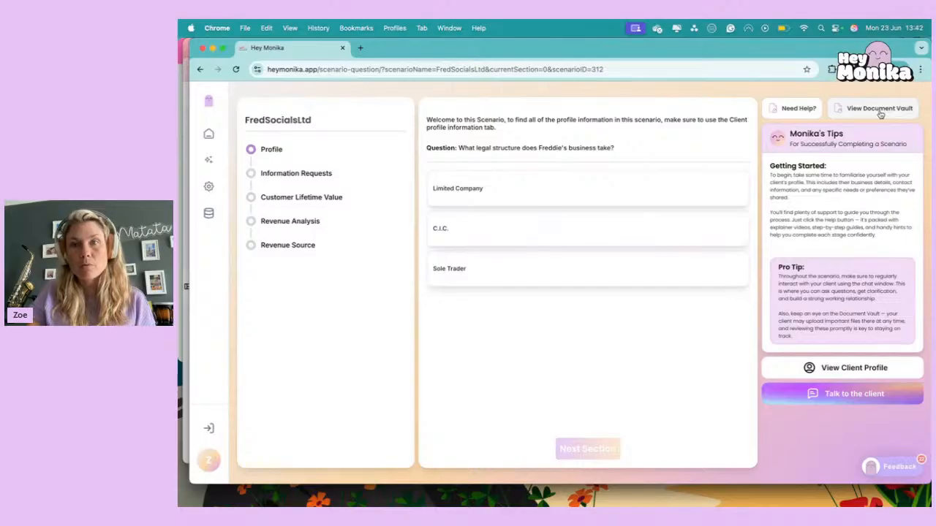
{"action": "left_click", "coordinate": [851, 370]}
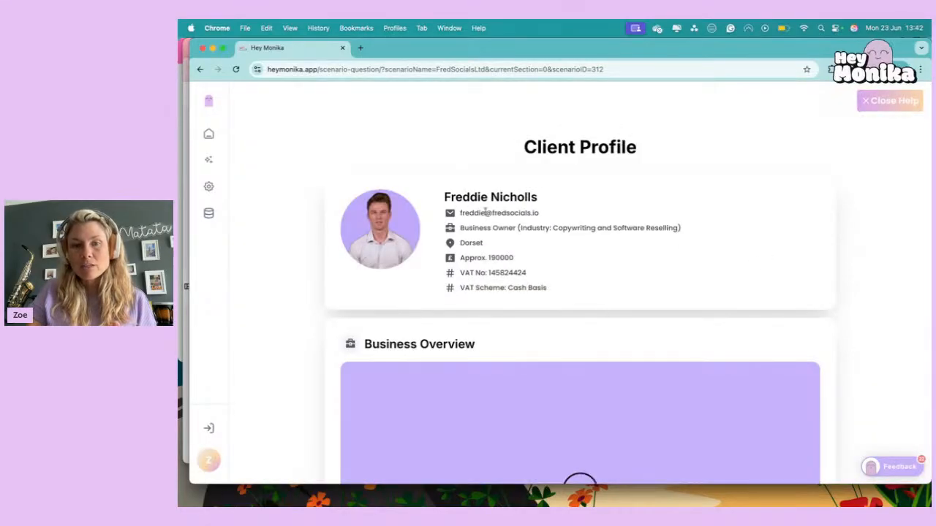
{"action": "left_click", "coordinate": [890, 101]}
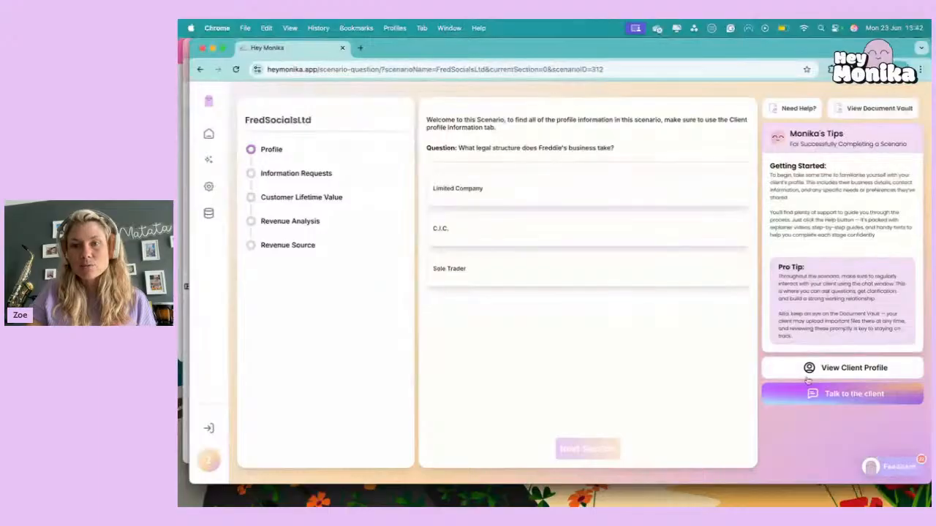
{"action": "left_click", "coordinate": [825, 396]}
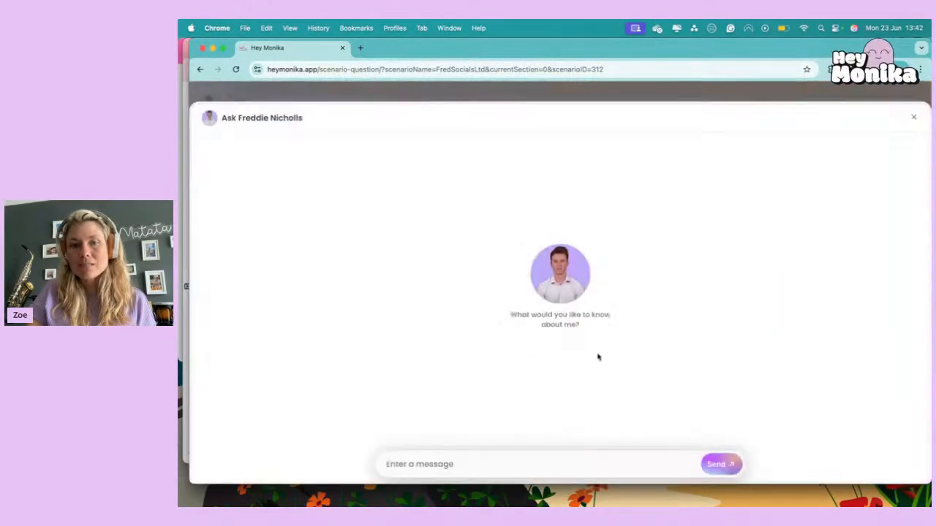
{"action": "left_click", "coordinate": [914, 119]}
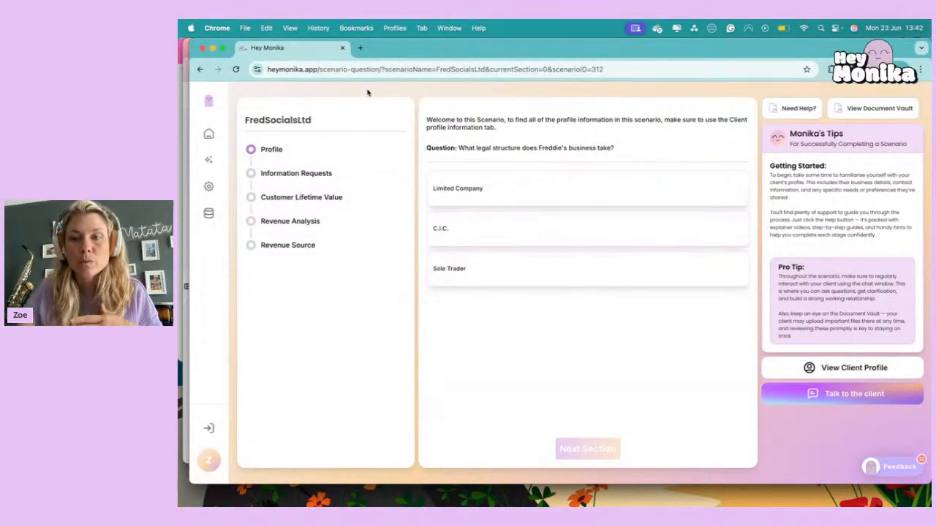
Check the client profile to answer the legal structure question with Limited Company, and continue to the Information Requests section.
{"action": "left_click", "coordinate": [808, 371]}
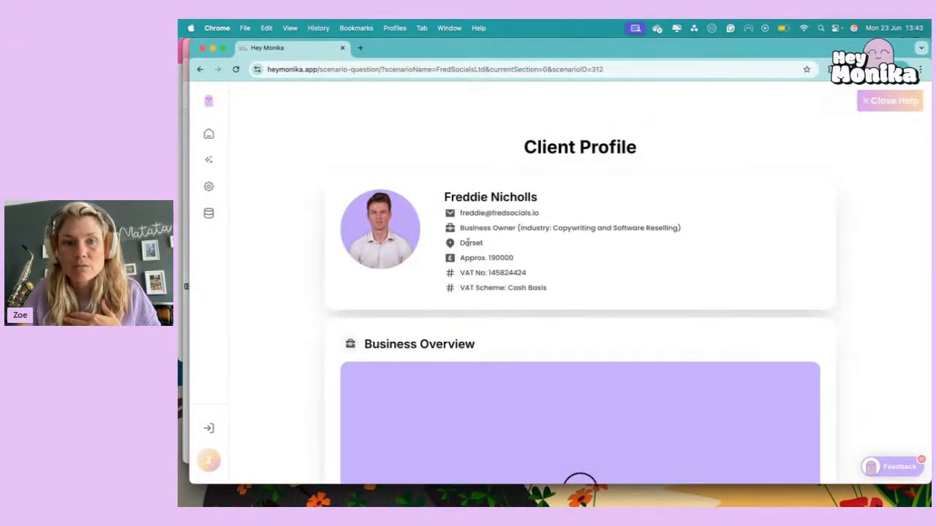
{"action": "scroll", "coordinate": [510, 275], "scroll_direction": "down", "scroll_amount": 7}
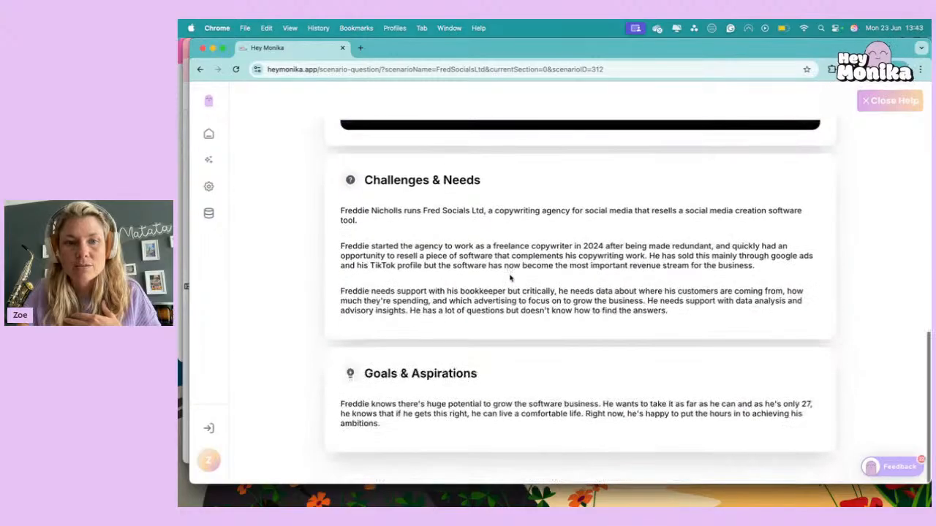
{"action": "left_click_drag", "start_coordinate": [423, 211], "coordinate": [497, 211]}
{"action": "left_click", "coordinate": [881, 101]}
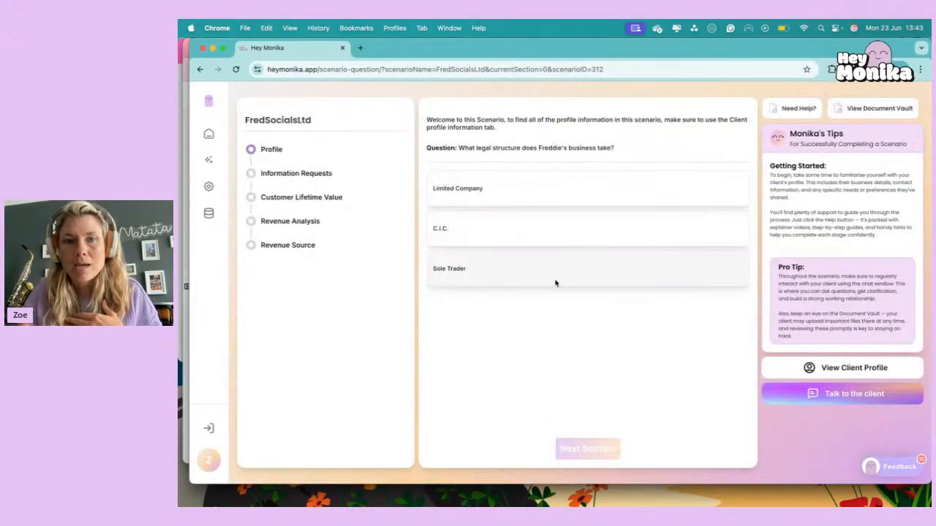
{"action": "left_click", "coordinate": [486, 199]}
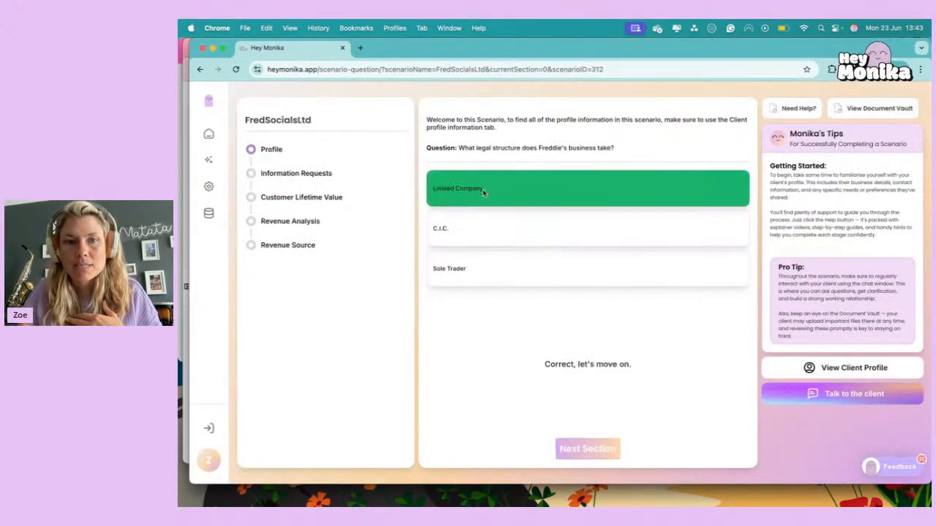
{"action": "left_click", "coordinate": [581, 455]}
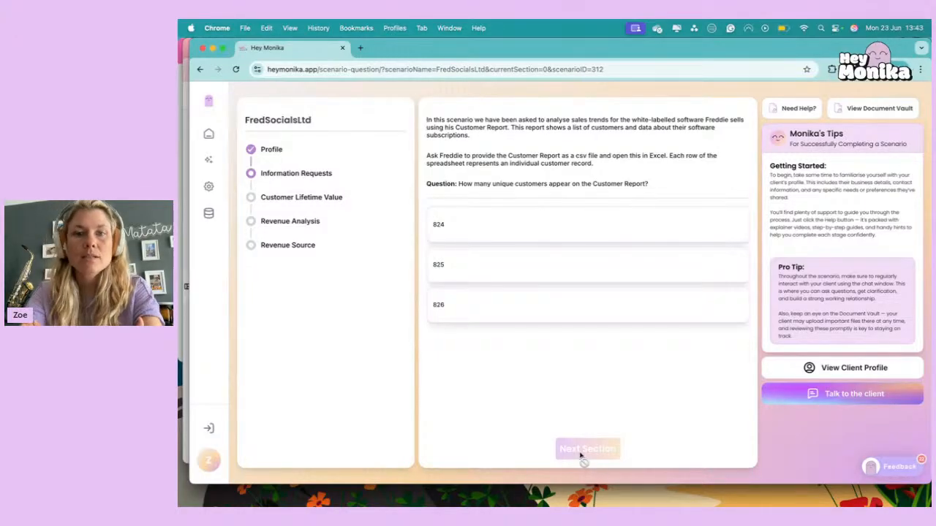
Message the client in the chat asking them to send their customer report, and close the chat after the reply.
{"action": "left_click", "coordinate": [869, 395]}
{"action": "left_click", "coordinate": [431, 464]}
{"action": "type", "text": "Hi Freddie ple"}
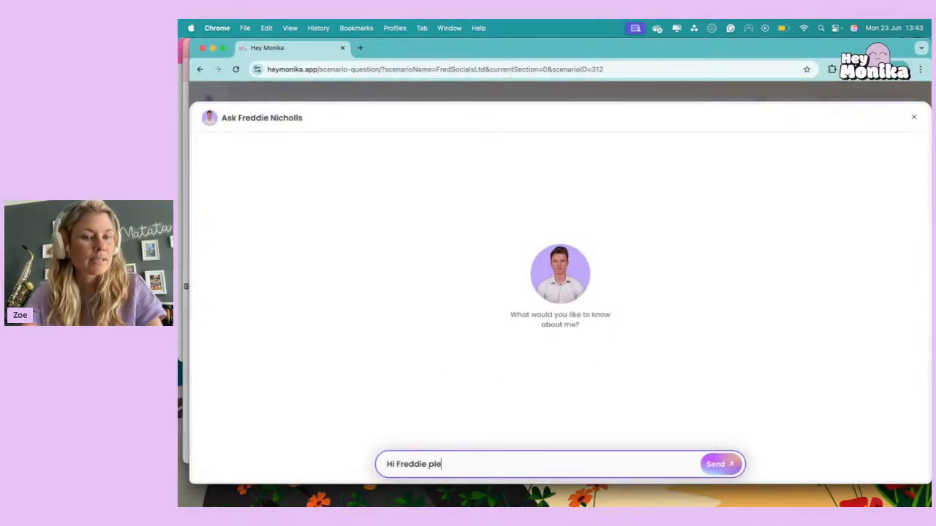
{"action": "type", "text": "ase could you send me yo"}
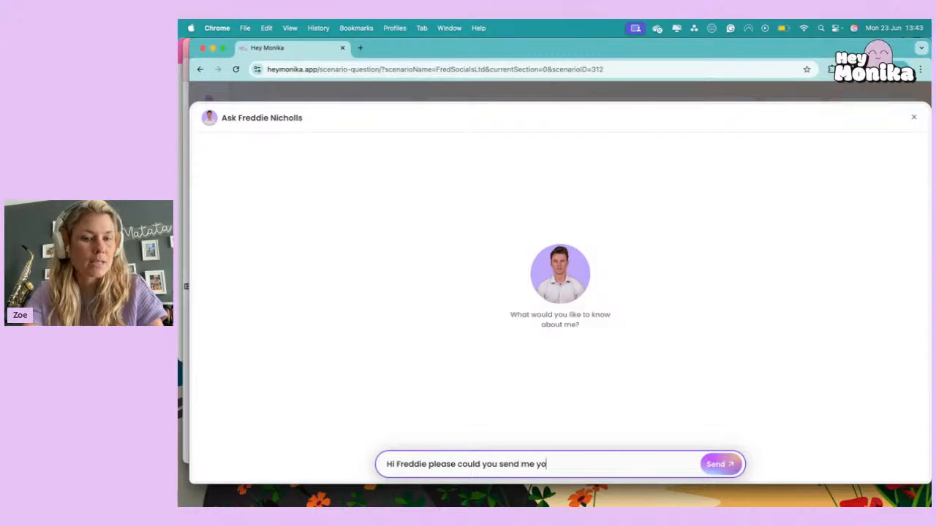
{"action": "type", "text": "ur customer report?"}
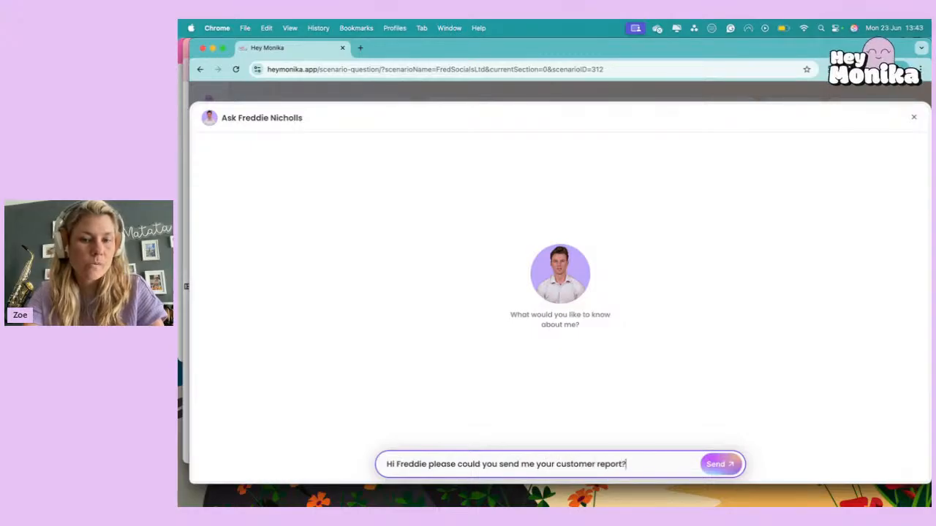
{"action": "key", "text": "Return"}
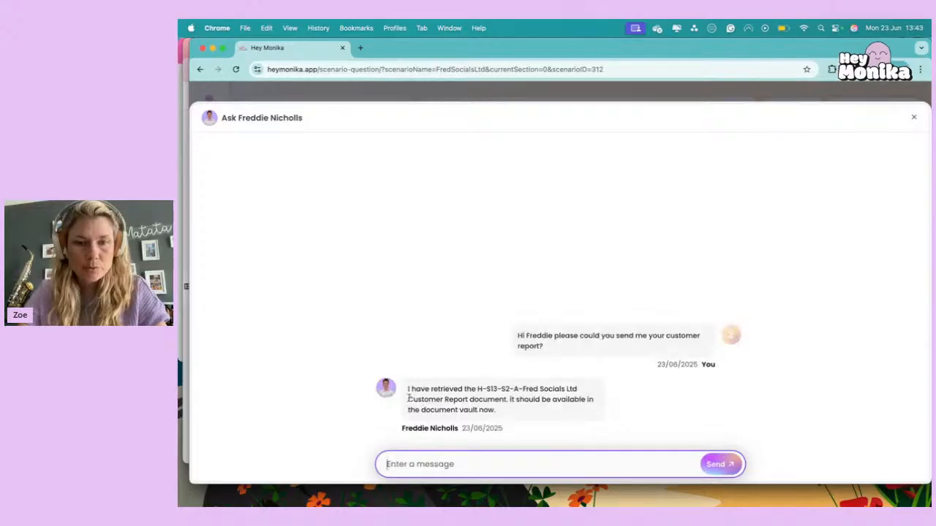
{"action": "left_click", "coordinate": [913, 118]}
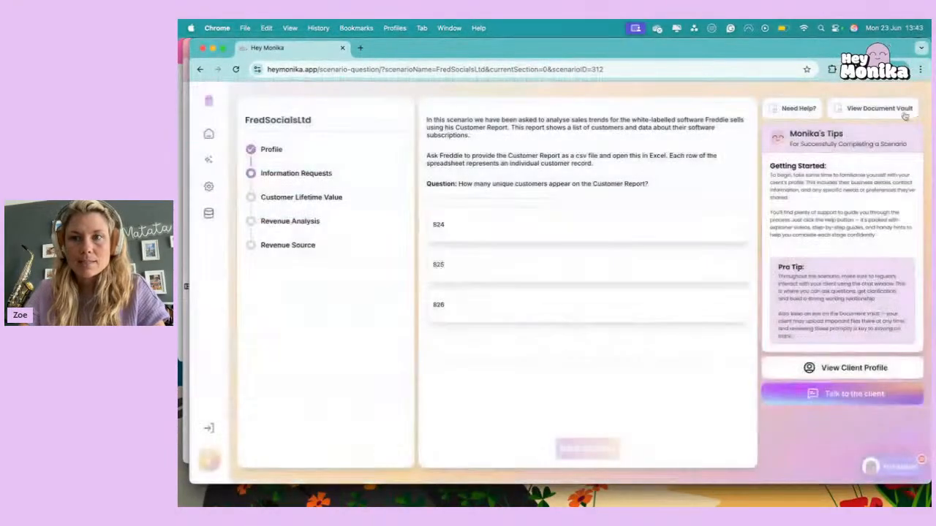
Download the Fred Socials Ltd Customer Report CSV file from the Document Vault.
{"action": "left_click", "coordinate": [904, 111]}
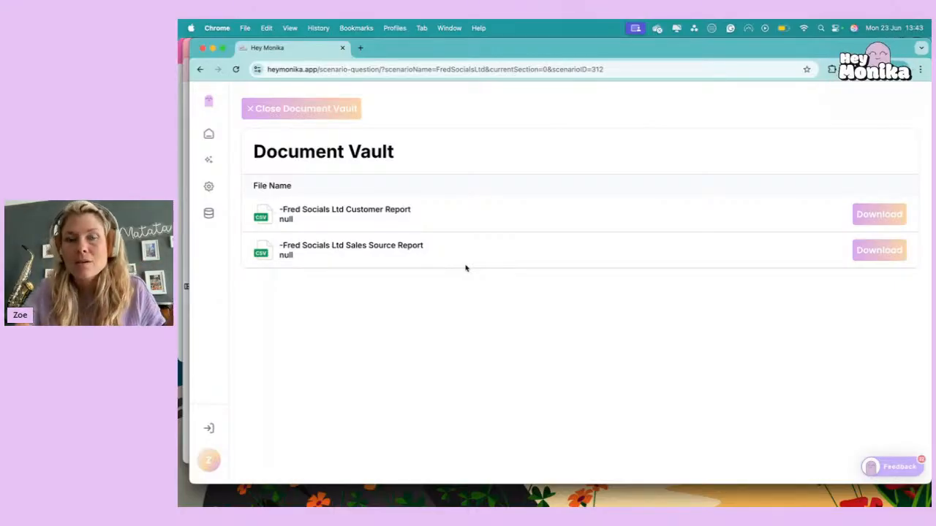
{"action": "left_click", "coordinate": [882, 216]}
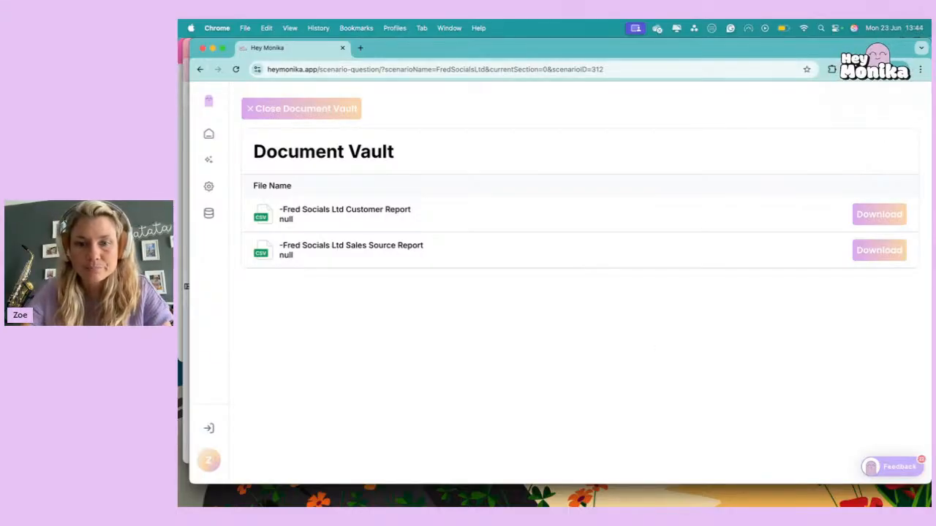
Switch to Excel and open the downloaded file H-S13-S2-A-Fred Socials Ltd Customer Report (1).csv from the Downloads folder.
{"action": "mouse_move", "coordinate": [563, 500]}
{"action": "left_click", "coordinate": [623, 497]}
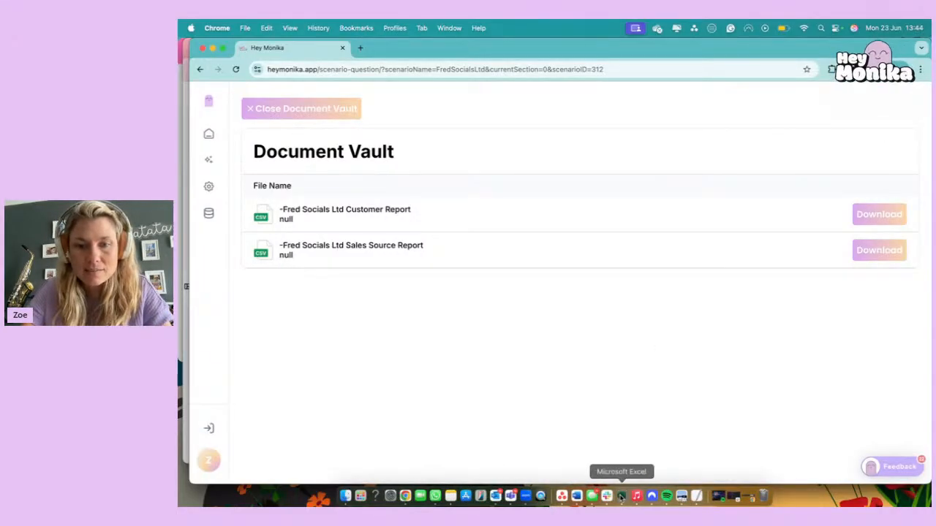
{"action": "left_click", "coordinate": [258, 28]}
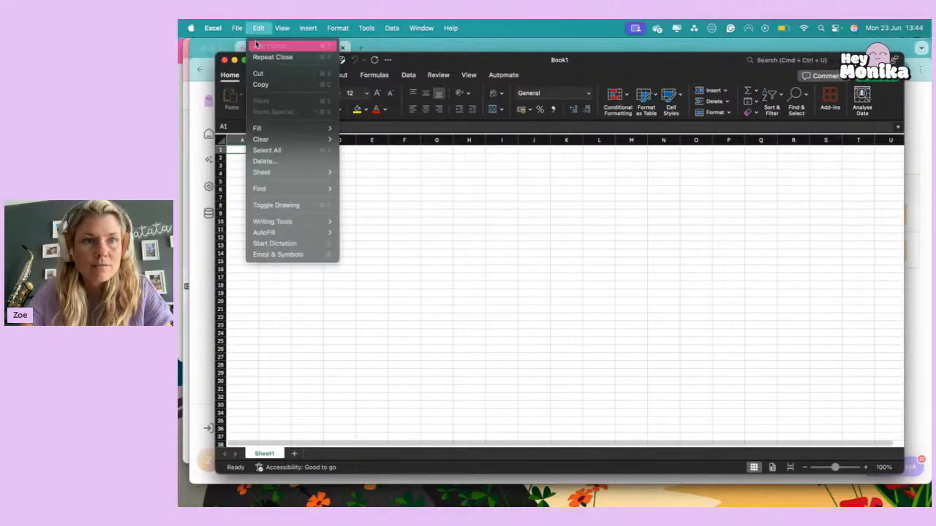
{"action": "mouse_move", "coordinate": [236, 27]}
{"action": "left_click", "coordinate": [241, 69]}
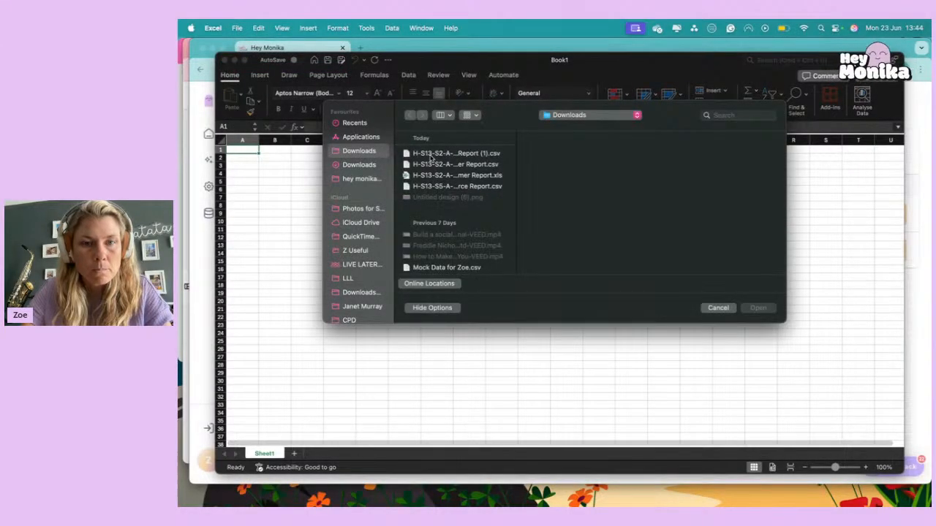
{"action": "left_click", "coordinate": [432, 155]}
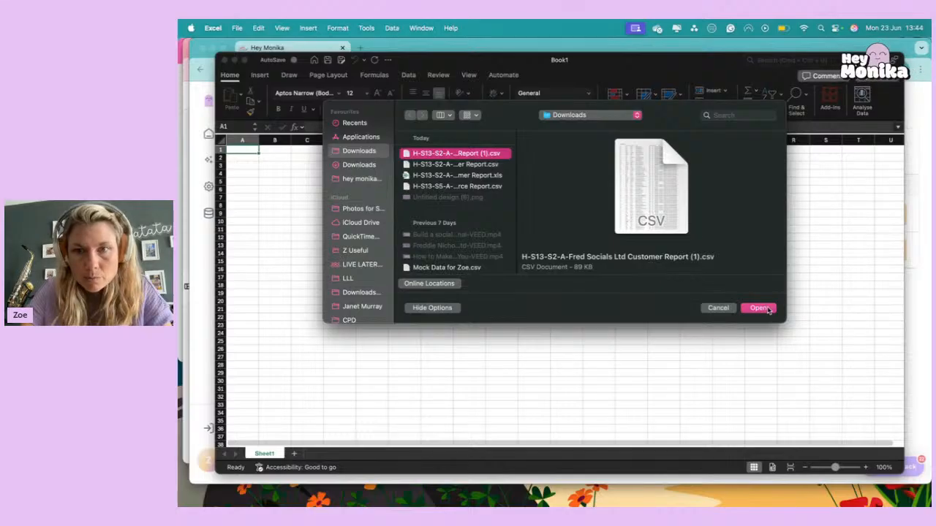
{"action": "left_click", "coordinate": [759, 308]}
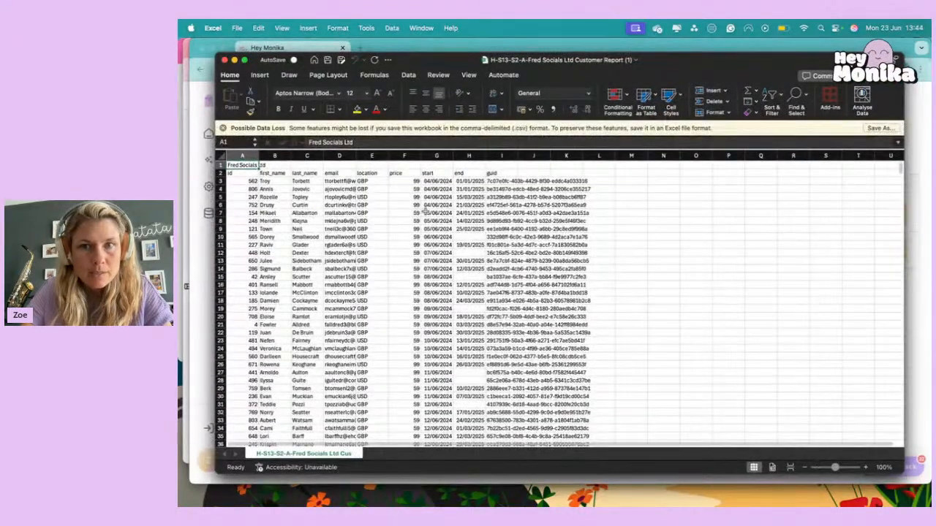
Save the customer report as an Excel Workbook (.xlsx) in the Downloads folder under its existing name.
{"action": "key", "text": "super+shift+s"}
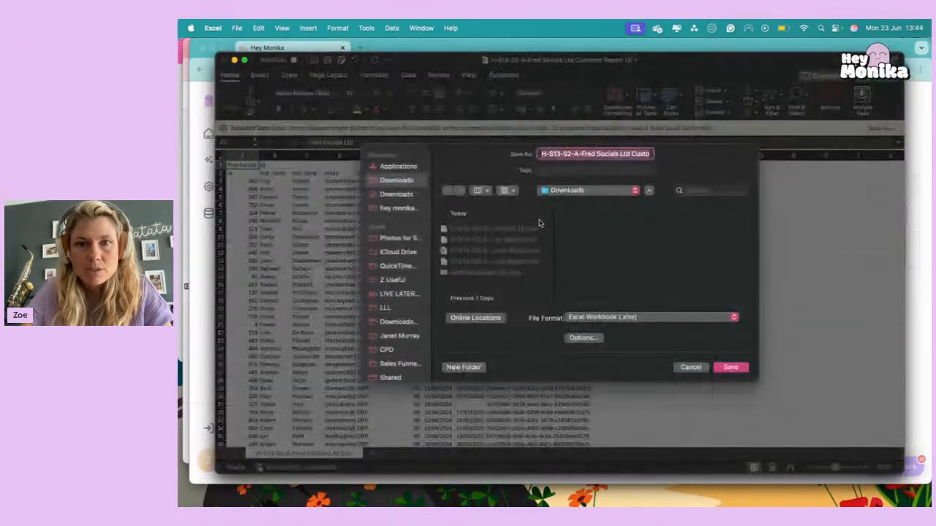
{"action": "left_click", "coordinate": [729, 367]}
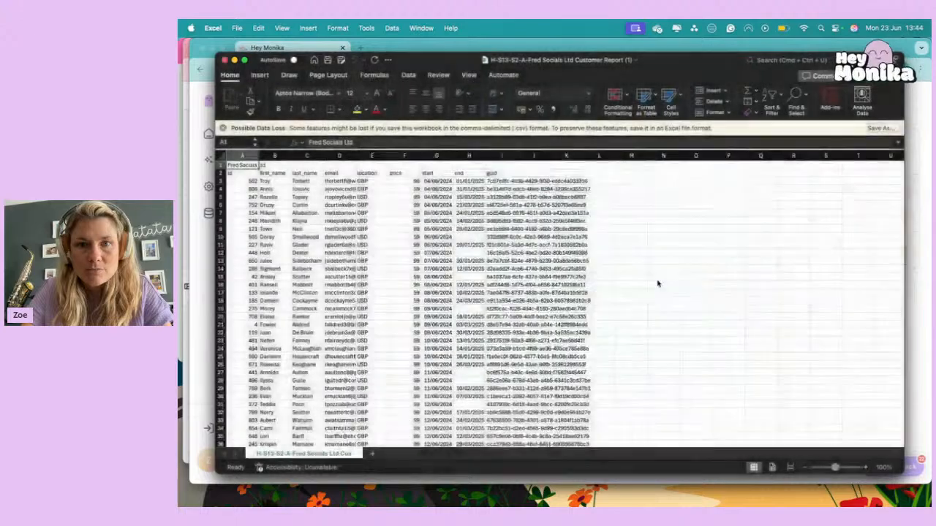
{"action": "left_click", "coordinate": [582, 264]}
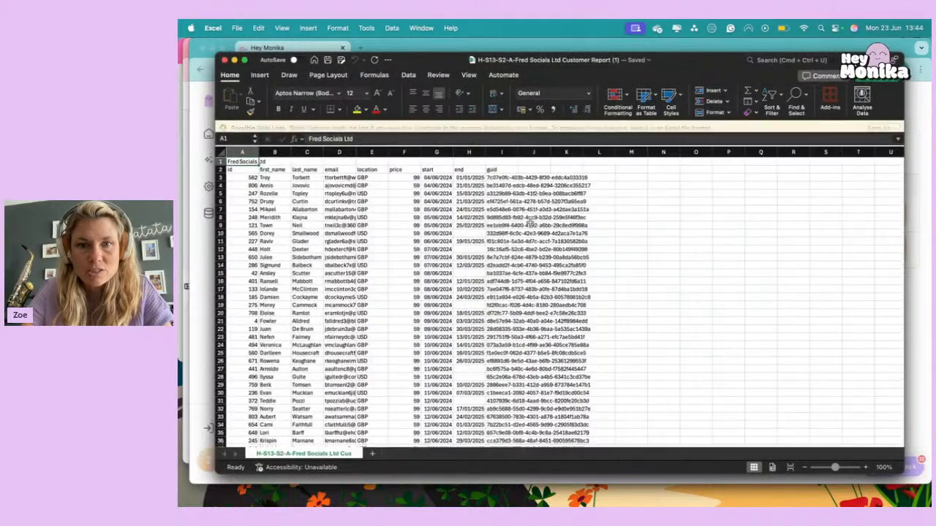
{"action": "left_click", "coordinate": [469, 269]}
Look over the report's id, first_name, last_name, email, location and price columns one after another.
{"action": "left_click", "coordinate": [268, 205]}
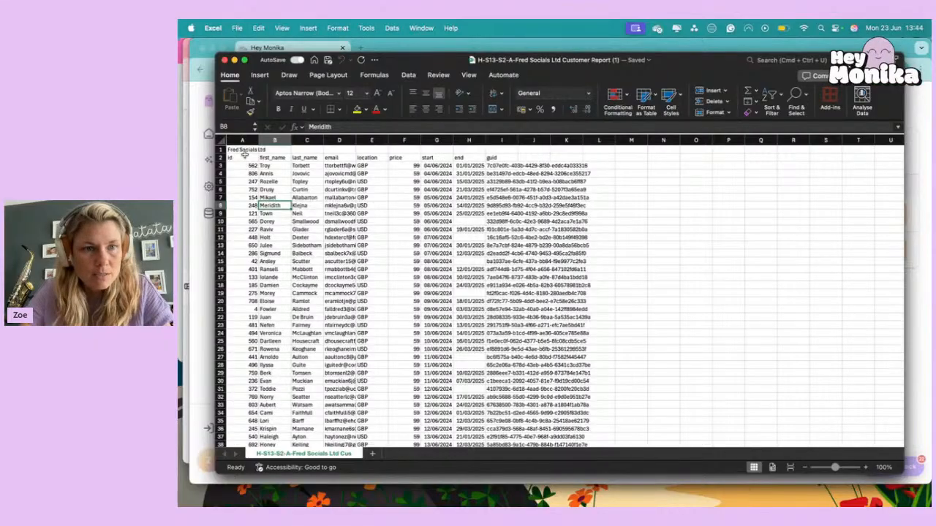
{"action": "left_click", "coordinate": [241, 140]}
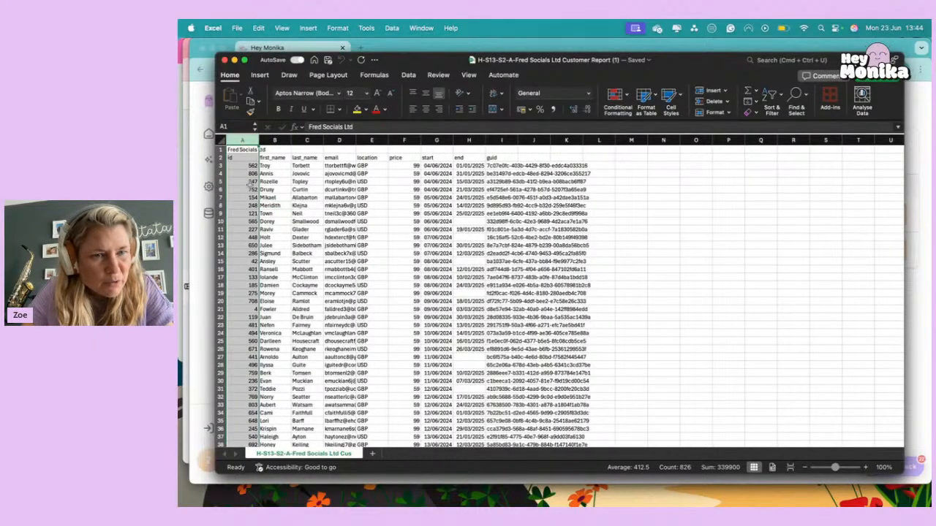
{"action": "left_click", "coordinate": [275, 140]}
{"action": "left_click", "coordinate": [308, 141]}
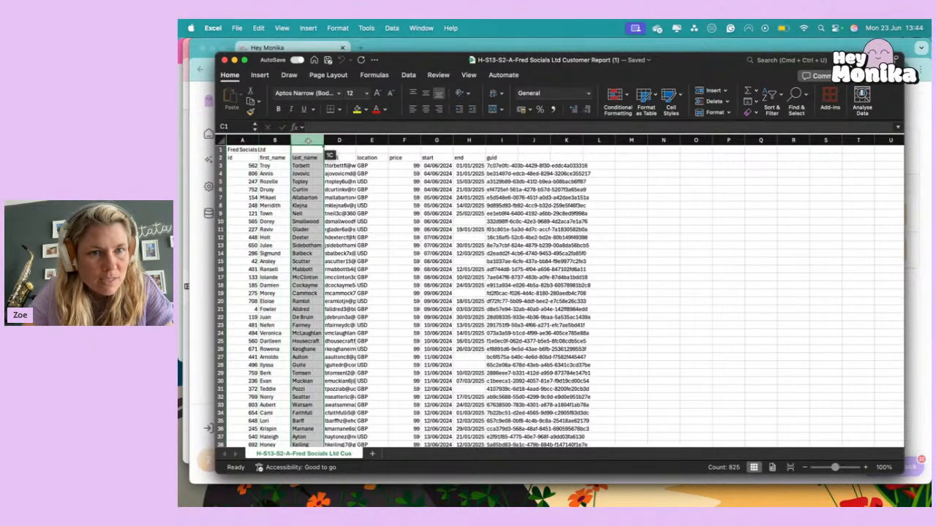
{"action": "left_click", "coordinate": [341, 141]}
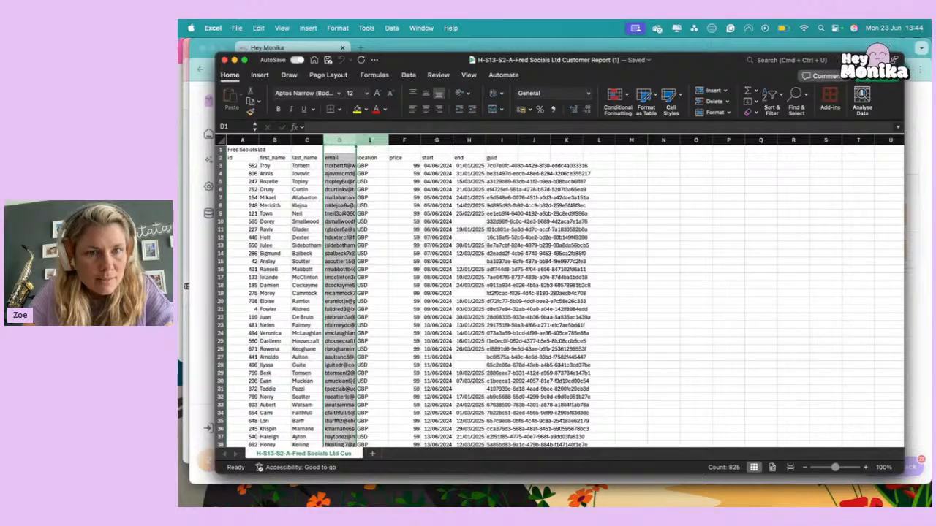
{"action": "left_click", "coordinate": [371, 140]}
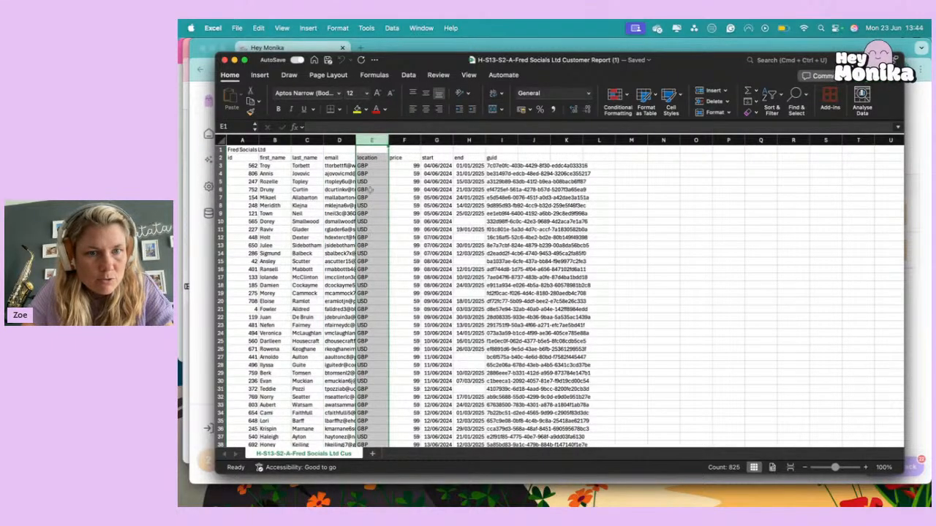
{"action": "left_click", "coordinate": [411, 139]}
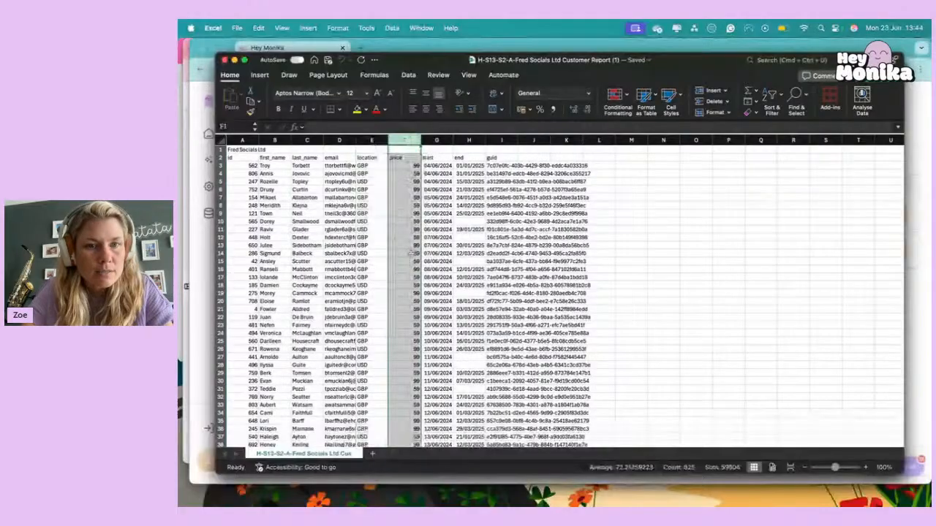
Examine the price values down column F to see which subscription prices customers pay, including the zero-priced entry in F122.
{"action": "scroll", "coordinate": [410, 260], "scroll_direction": "down", "scroll_amount": 3}
{"action": "scroll", "coordinate": [409, 260], "scroll_direction": "up", "scroll_amount": 3}
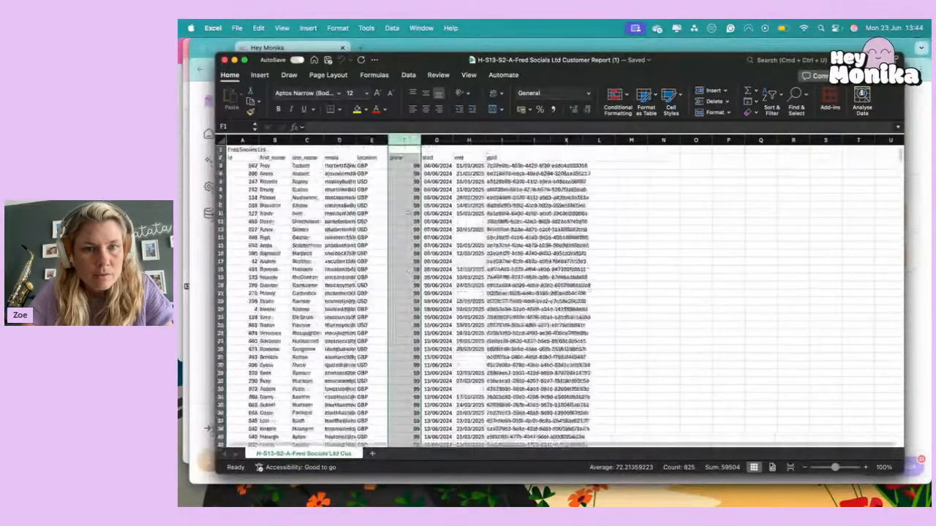
{"action": "left_click", "coordinate": [407, 173]}
{"action": "scroll", "coordinate": [409, 173], "scroll_direction": "down", "scroll_amount": 2}
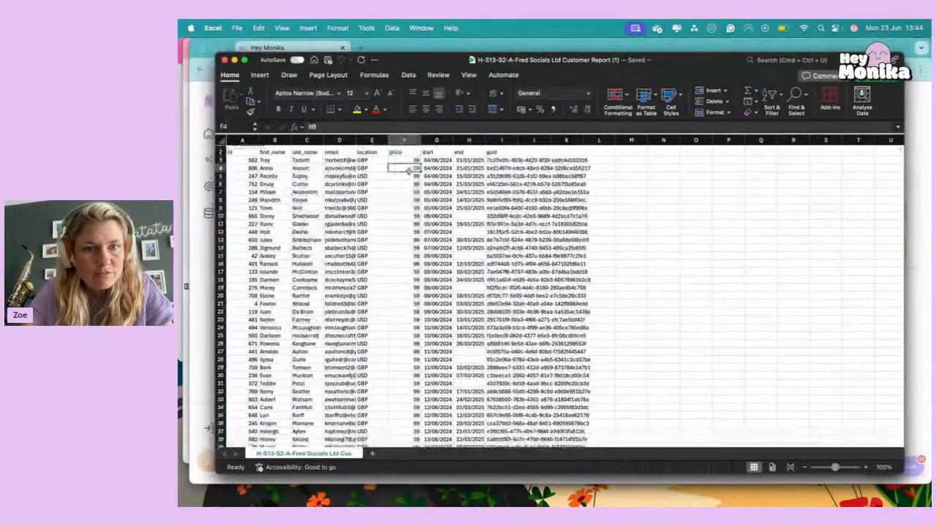
{"action": "scroll", "coordinate": [410, 172], "scroll_direction": "down", "scroll_amount": 20}
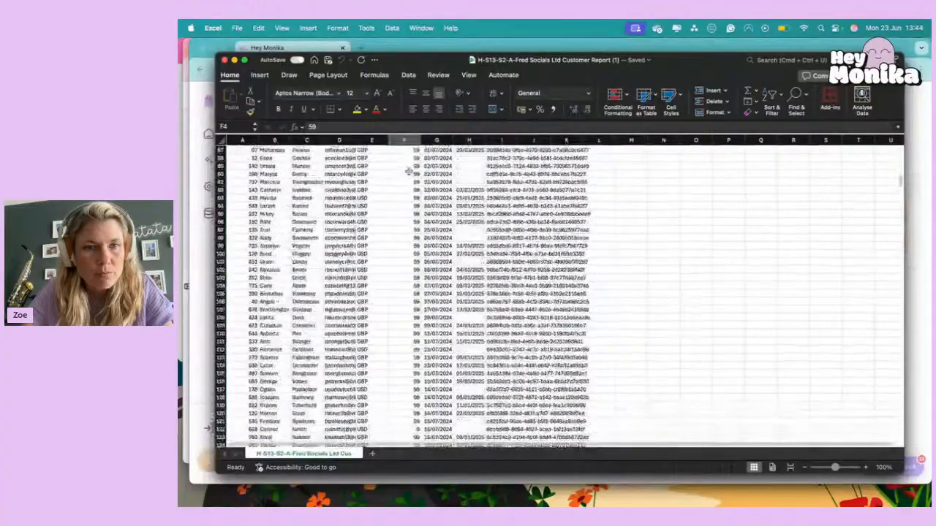
{"action": "scroll", "coordinate": [409, 172], "scroll_direction": "down", "scroll_amount": 4}
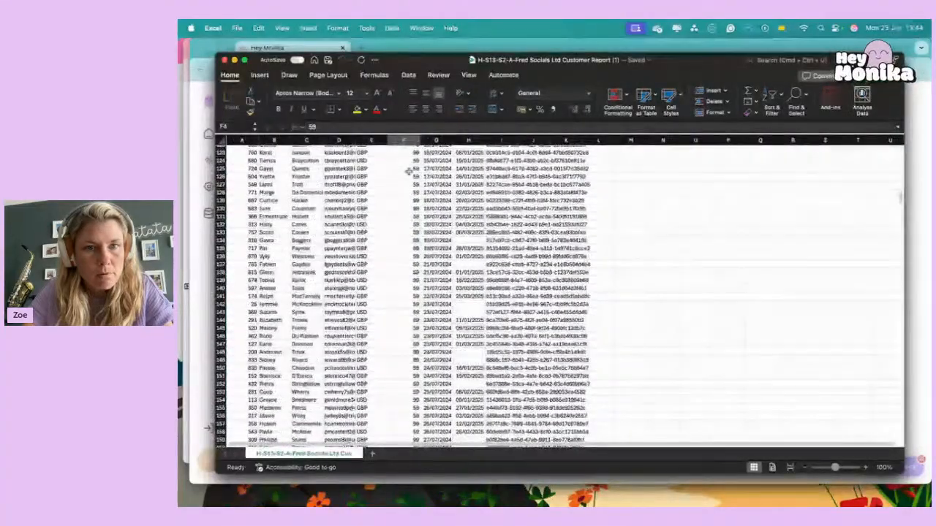
{"action": "left_click", "coordinate": [405, 153]}
{"action": "scroll", "coordinate": [403, 157], "scroll_direction": "down", "scroll_amount": 3}
{"action": "scroll", "coordinate": [403, 158], "scroll_direction": "down", "scroll_amount": 10}
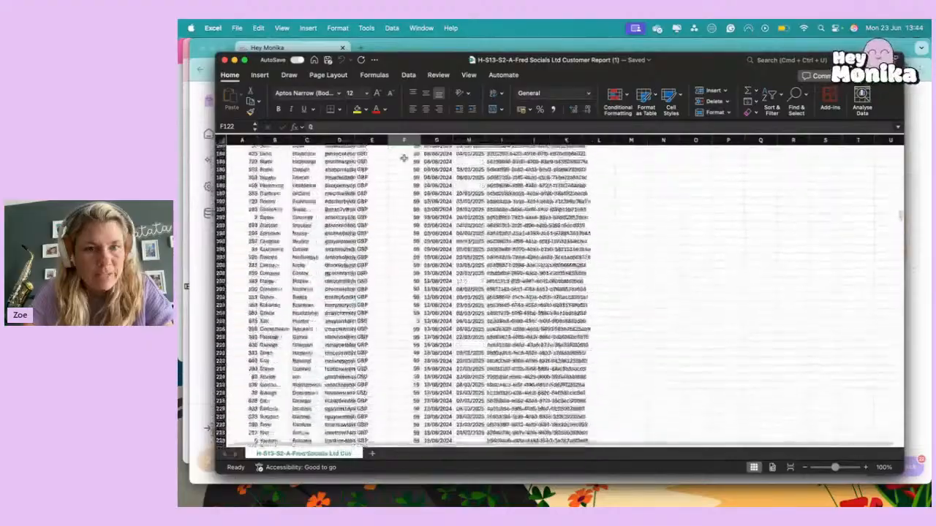
{"action": "scroll", "coordinate": [403, 158], "scroll_direction": "down", "scroll_amount": 12}
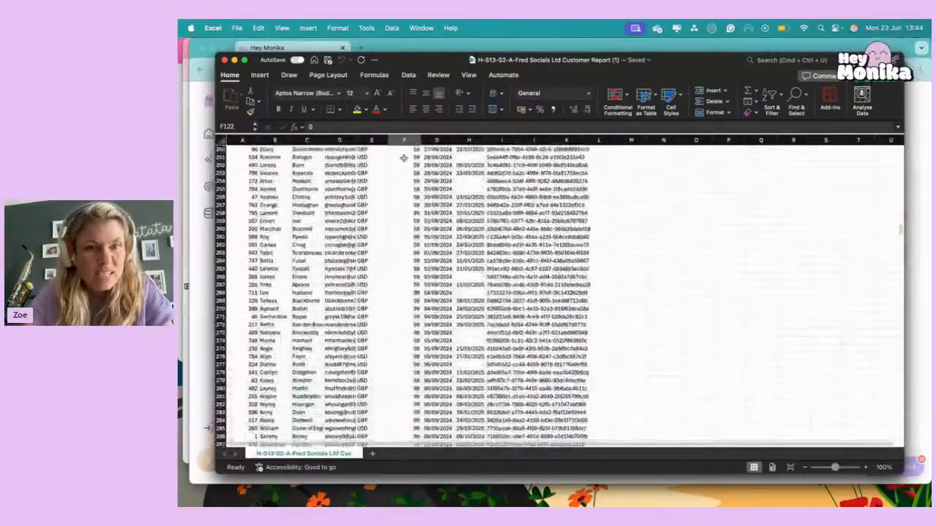
{"action": "scroll", "coordinate": [403, 158], "scroll_direction": "up", "scroll_amount": 20}
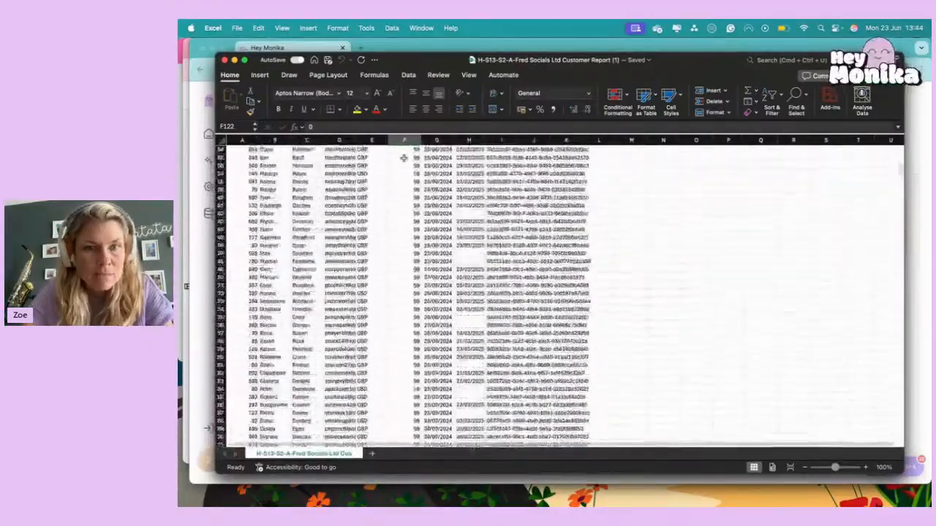
Examine the subscription start and end date columns, including a customer row with a blank end date.
{"action": "left_click_drag", "start_coordinate": [434, 167], "coordinate": [437, 440]}
{"action": "left_click", "coordinate": [469, 161]}
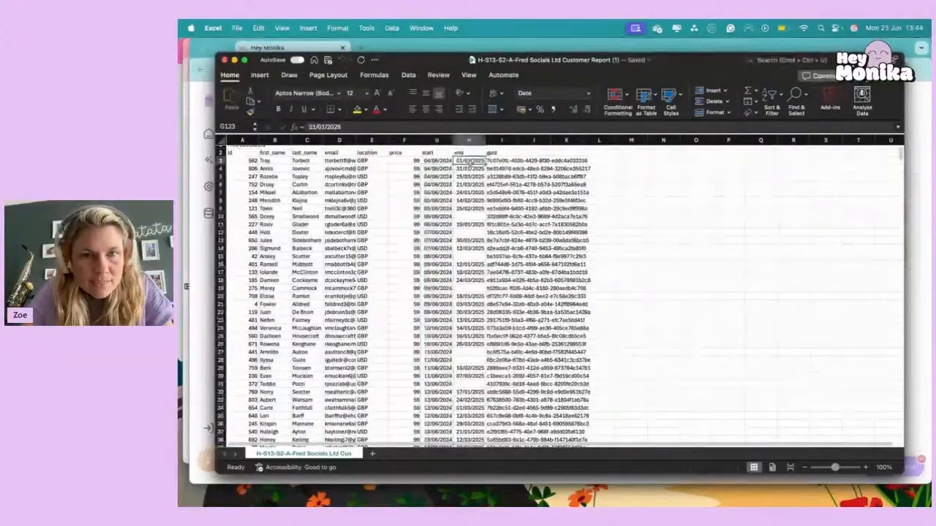
{"action": "left_click", "coordinate": [437, 160]}
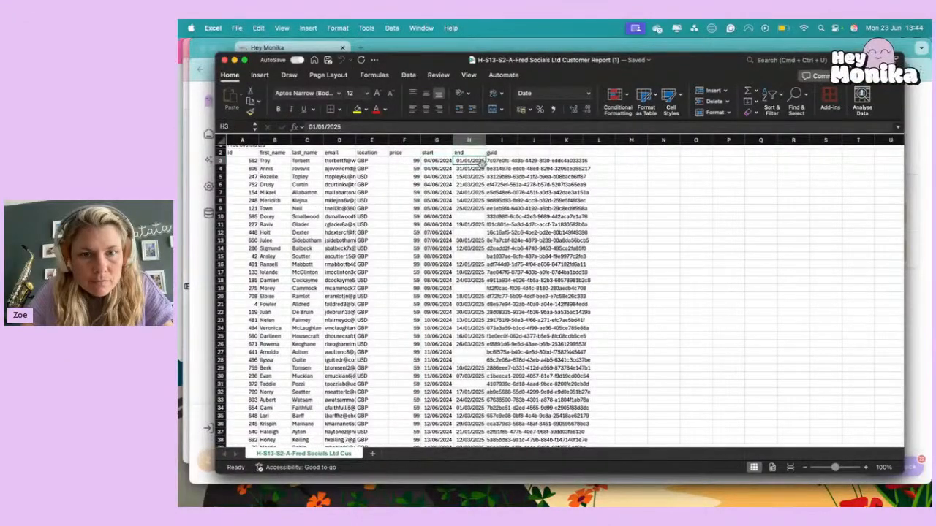
{"action": "left_click", "coordinate": [469, 140]}
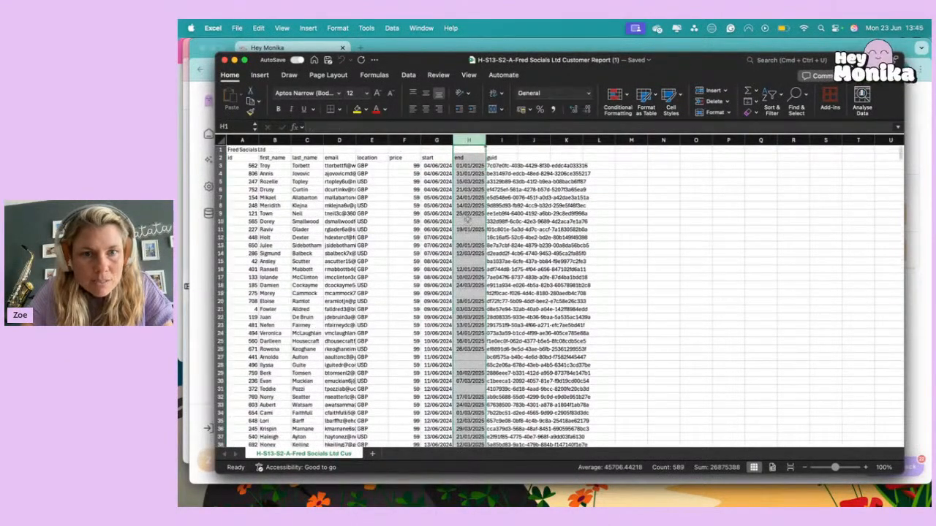
{"action": "left_click", "coordinate": [463, 220]}
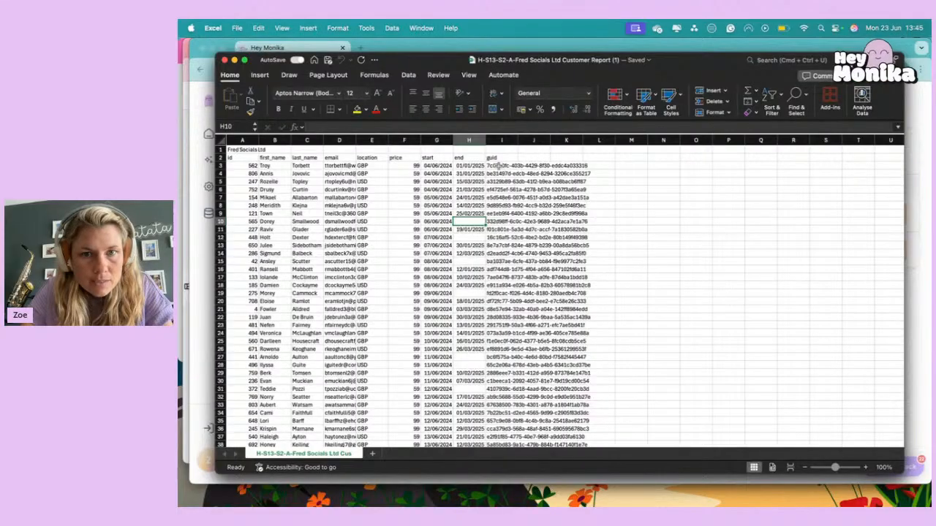
Widen column I so that the full guid values fit inside it.
{"action": "left_click", "coordinate": [497, 172]}
{"action": "left_click_drag", "start_coordinate": [518, 139], "coordinate": [596, 140]}
{"action": "left_click", "coordinate": [515, 239]}
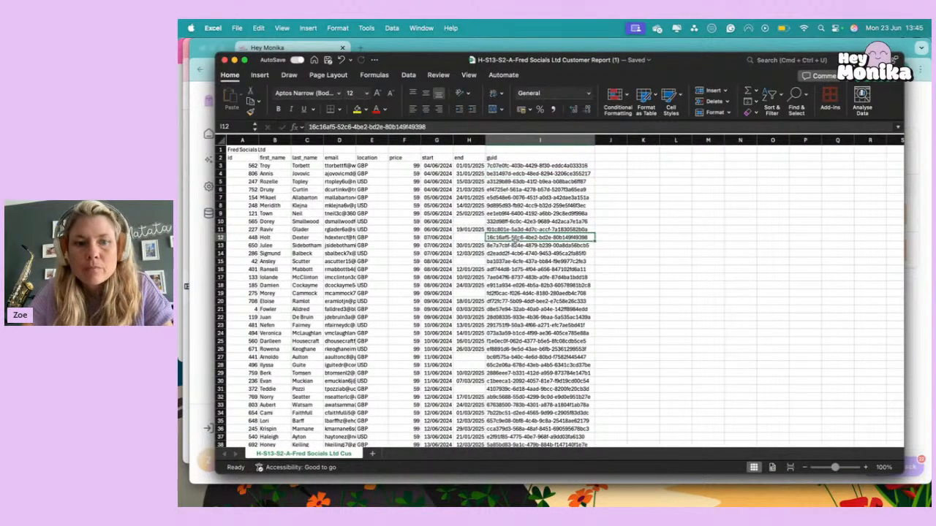
Return to Hey Monika in Chrome and close the Document Vault to read the unique customers question.
{"action": "left_click", "coordinate": [297, 49]}
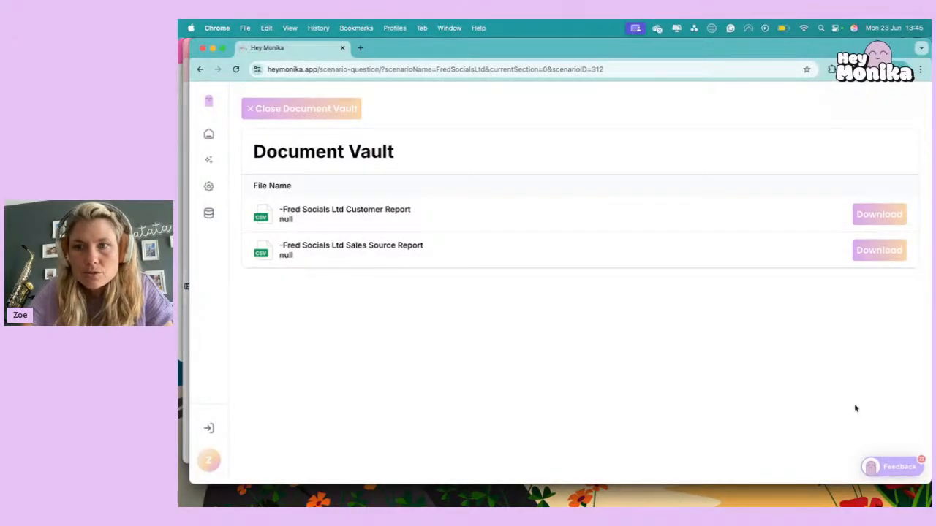
{"action": "left_click", "coordinate": [344, 108]}
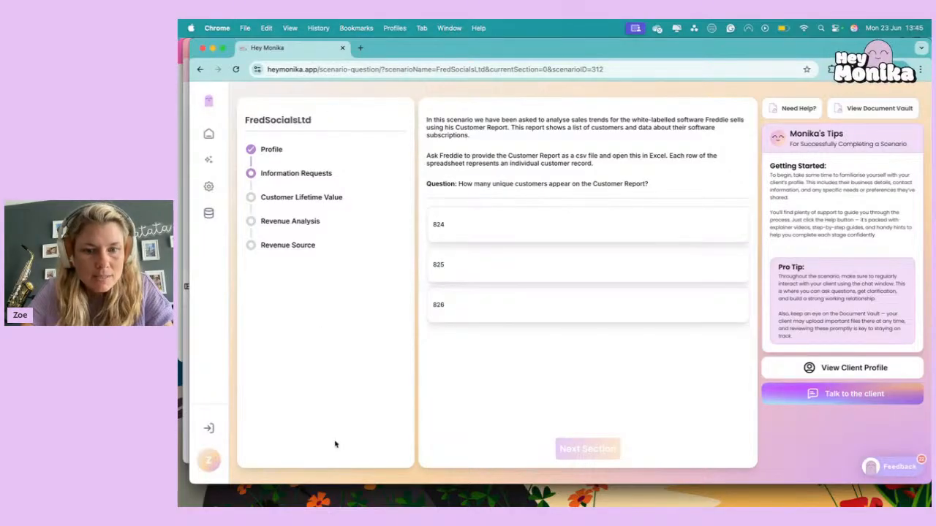
Switch to the customer report in Excel and select all customer ids from A3 to the last row to count them.
{"action": "left_click", "coordinate": [623, 498]}
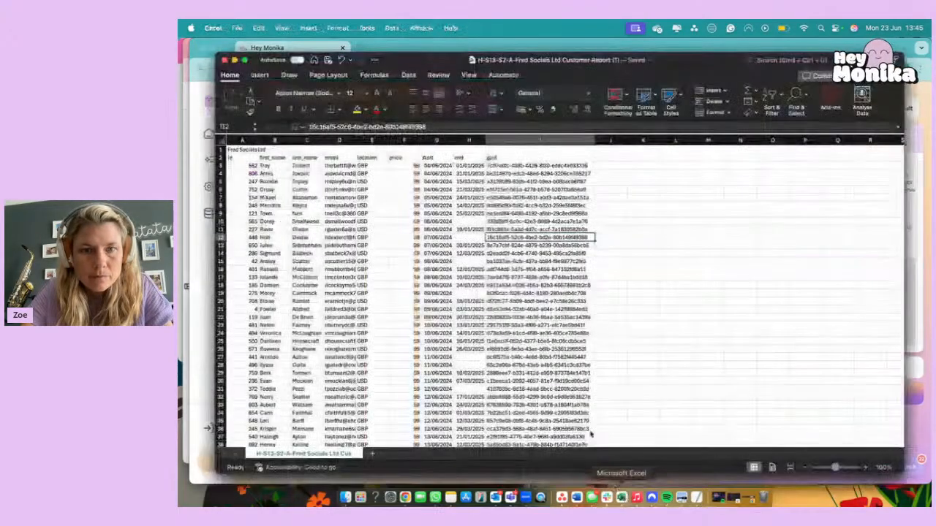
{"action": "left_click_drag", "start_coordinate": [716, 65], "coordinate": [715, 99]}
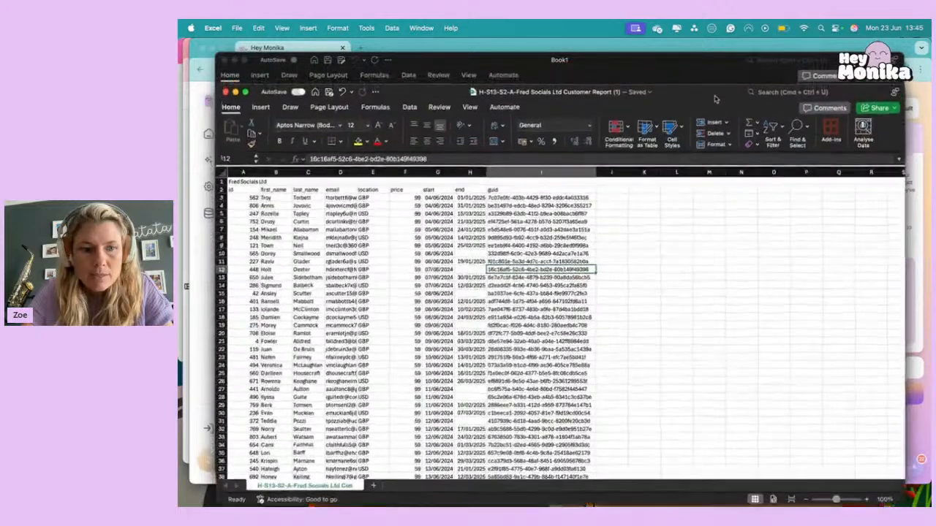
{"action": "left_click", "coordinate": [250, 198]}
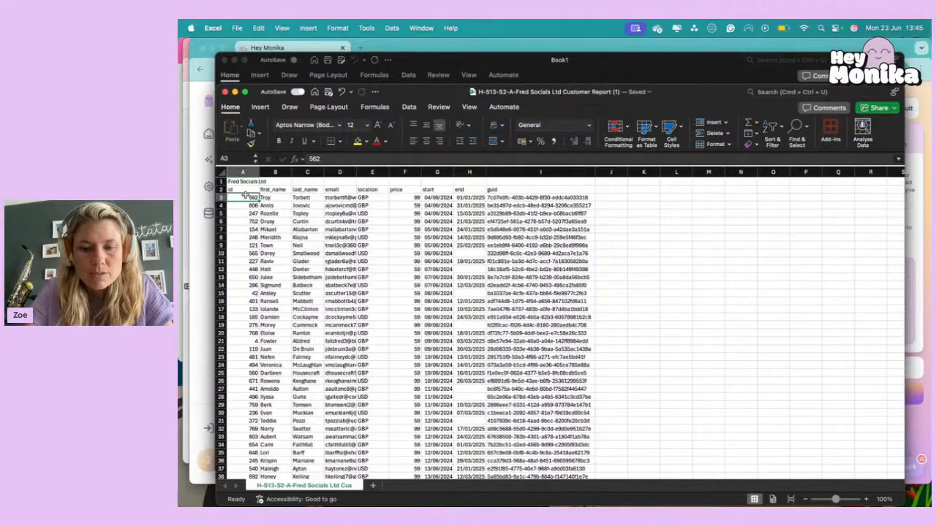
{"action": "key", "text": "super+shift+Down"}
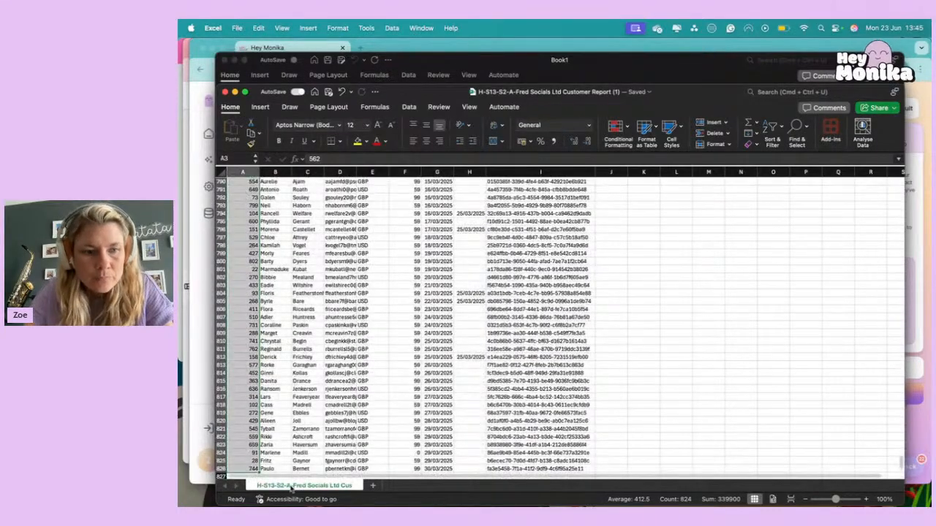
{"action": "scroll", "coordinate": [263, 398], "scroll_direction": "down", "scroll_amount": 4}
{"action": "scroll", "coordinate": [242, 374], "scroll_direction": "down", "scroll_amount": 5}
{"action": "scroll", "coordinate": [242, 374], "scroll_direction": "up", "scroll_amount": 8}
{"action": "scroll", "coordinate": [242, 374], "scroll_direction": "down", "scroll_amount": 2}
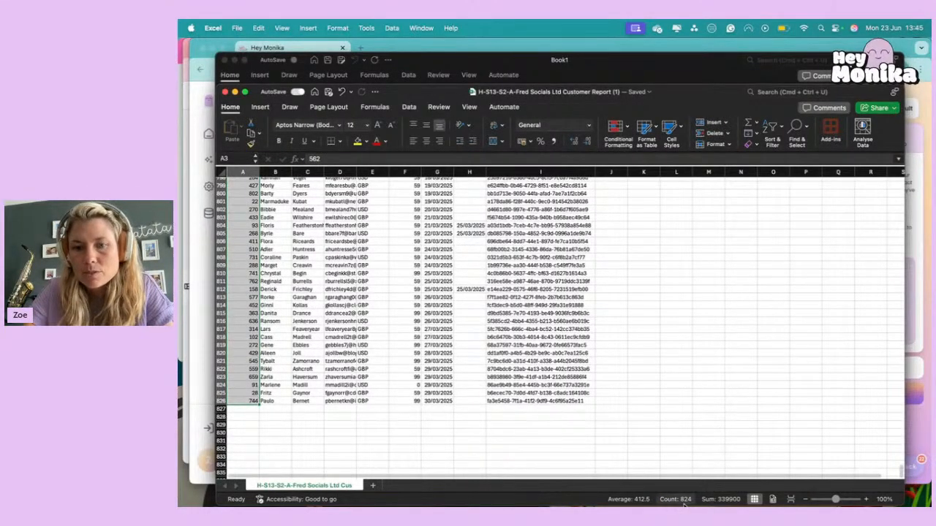
Switch back to Hey Monika, answer the unique customers question with 824 and continue to the Customer Lifetime Value section.
{"action": "left_click", "coordinate": [920, 252]}
{"action": "left_click", "coordinate": [587, 224]}
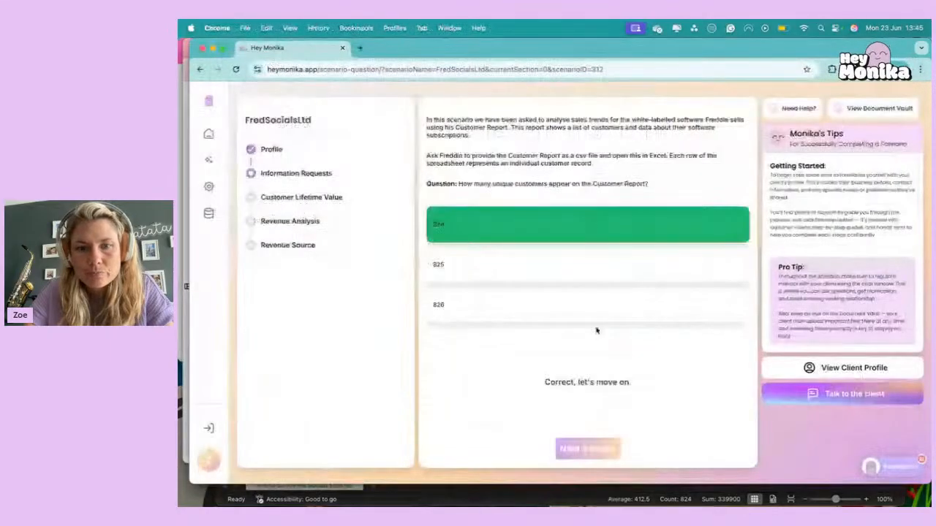
{"action": "left_click", "coordinate": [594, 451]}
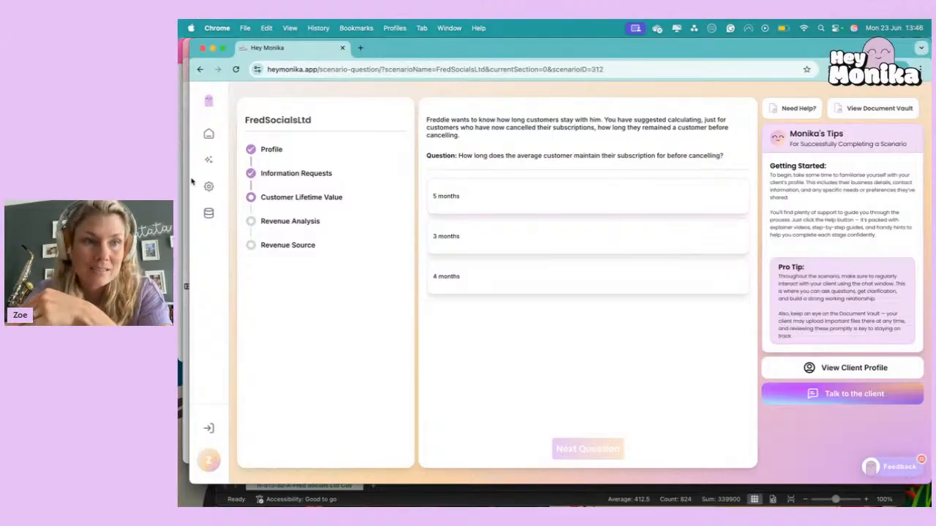
Switch to the customer report in Excel and add a "Days" heading in J2, beside the guid column.
{"action": "left_click", "coordinate": [395, 501]}
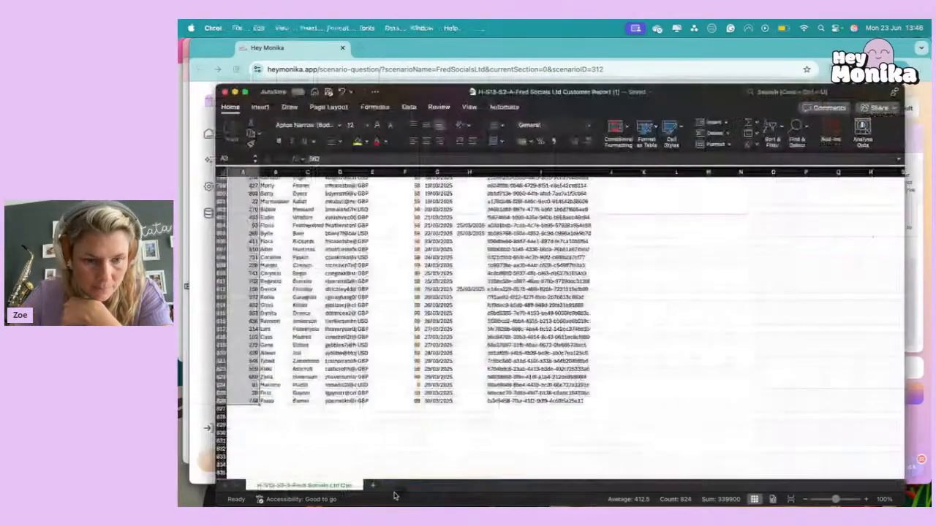
{"action": "left_click", "coordinate": [400, 416]}
{"action": "scroll", "coordinate": [399, 416], "scroll_direction": "up", "scroll_amount": 20}
{"action": "scroll", "coordinate": [399, 415], "scroll_direction": "down", "scroll_amount": 10}
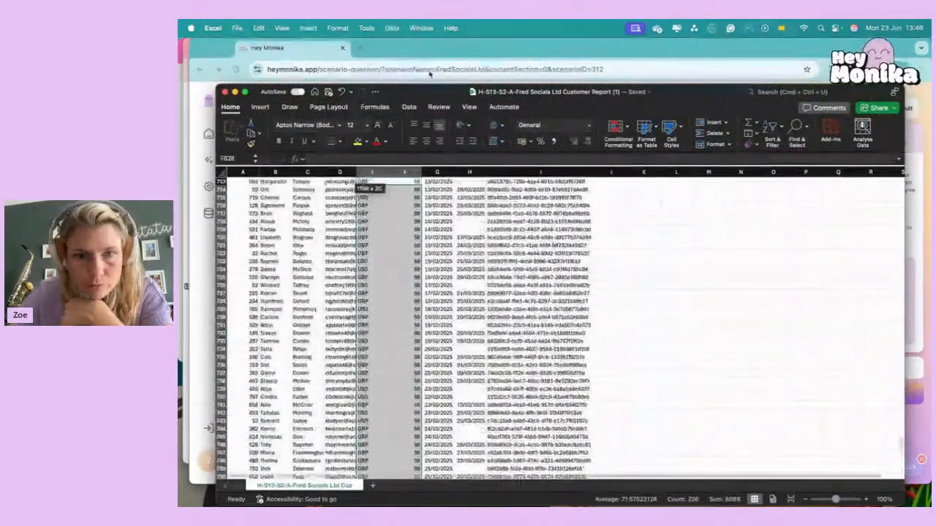
{"action": "left_click", "coordinate": [434, 238]}
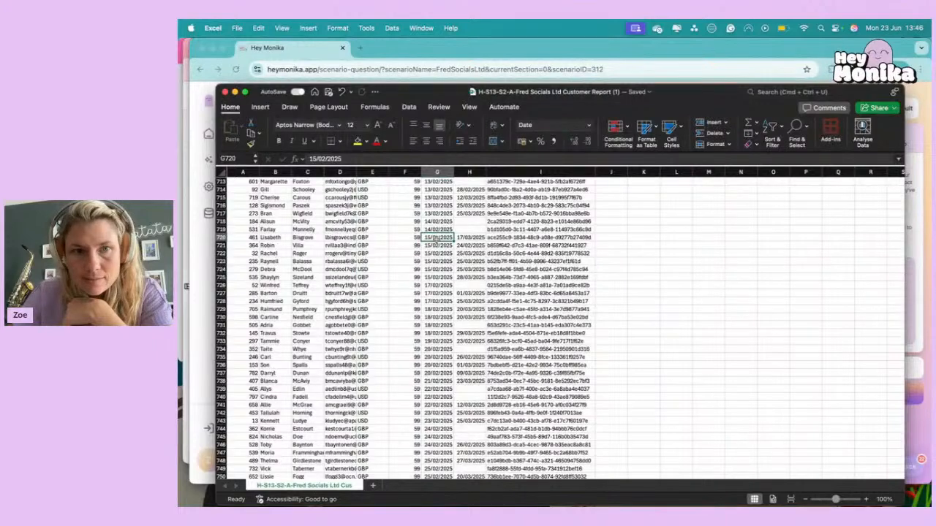
{"action": "key", "text": "super+Up"}
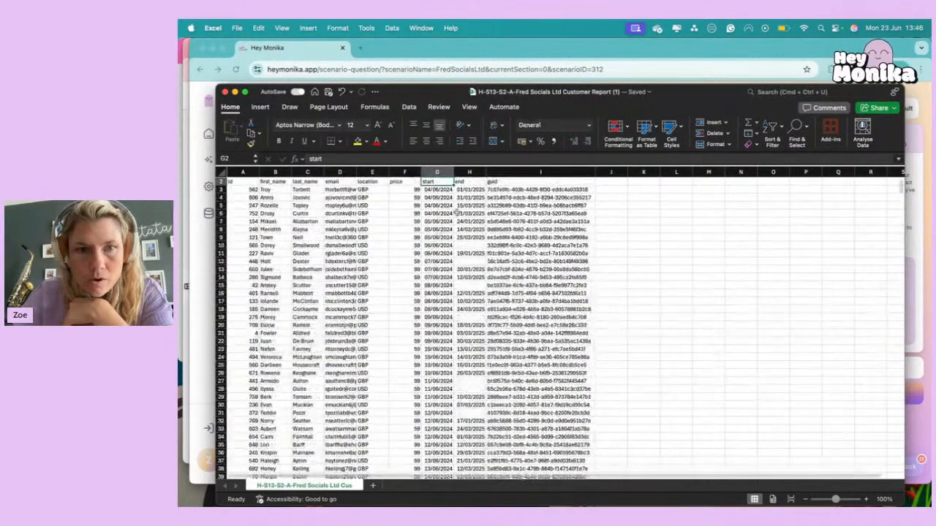
{"action": "key", "text": "Right"}
{"action": "key", "text": "Right"}
{"action": "key", "text": "Right"}
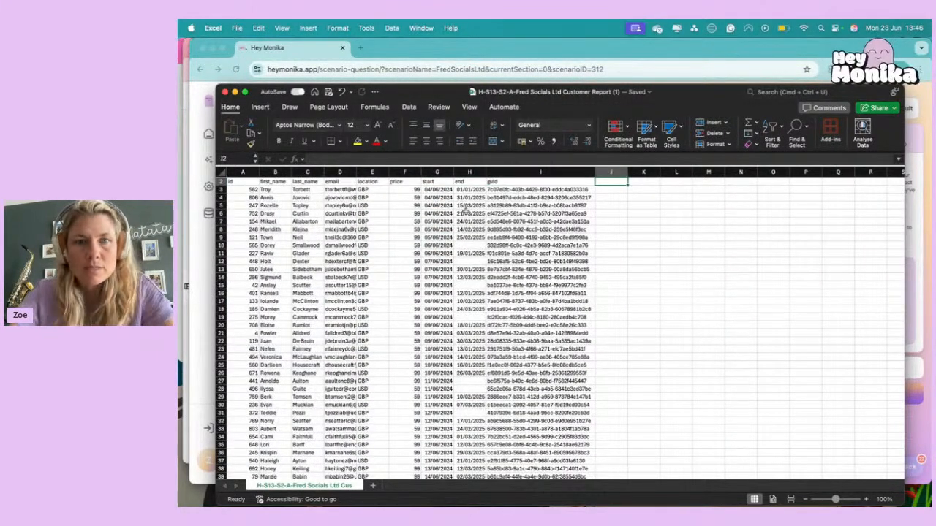
{"action": "type", "text": "Days"}
{"action": "key", "text": "Return"}
Enter the formula =H3-G3 in J3 to calculate the days between the first customer's start and end dates.
{"action": "type", "text": "="}
{"action": "key", "text": "Left"}
{"action": "key", "text": "Left"}
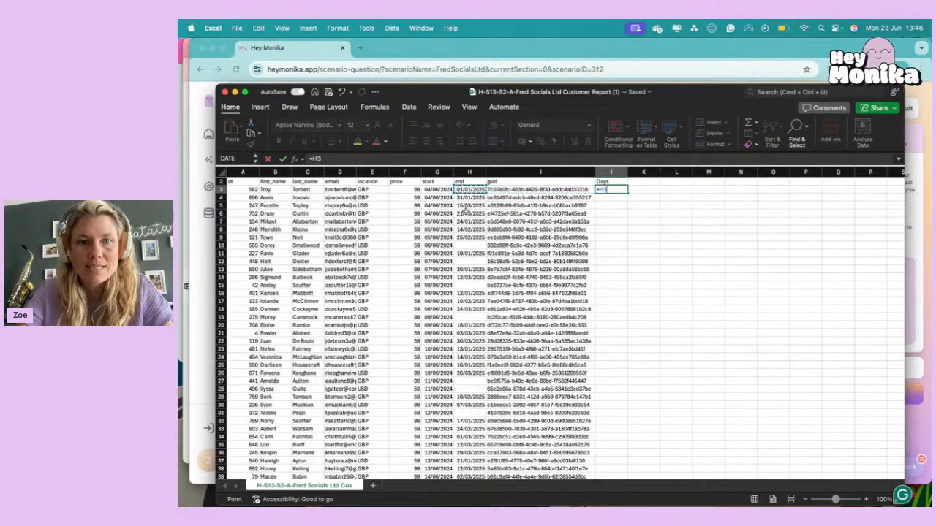
{"action": "type", "text": "-"}
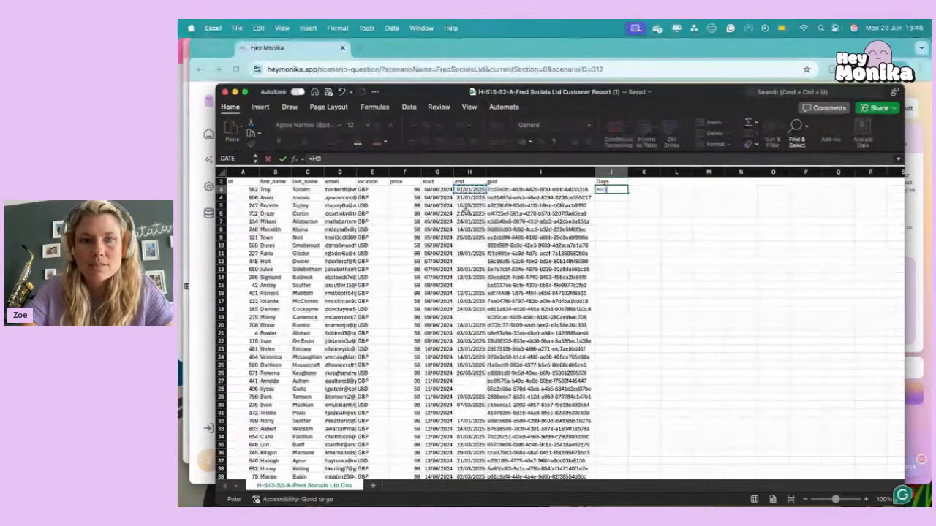
{"action": "key", "text": "Left"}
{"action": "key", "text": "Left"}
{"action": "key", "text": "Left"}
{"action": "key", "text": "Return"}
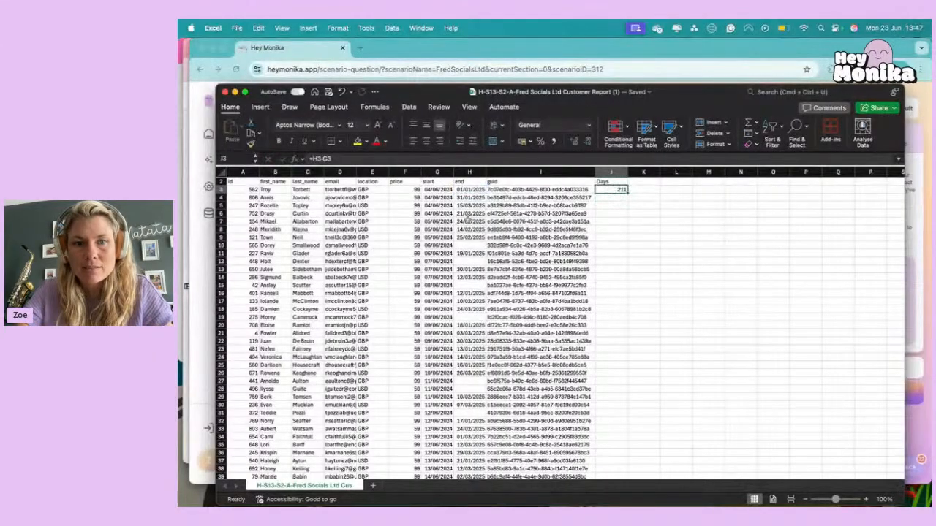
Fill the Days formula from J3 down to J10, the first row with a blank end date, and inspect J10.
{"action": "left_click", "coordinate": [471, 246]}
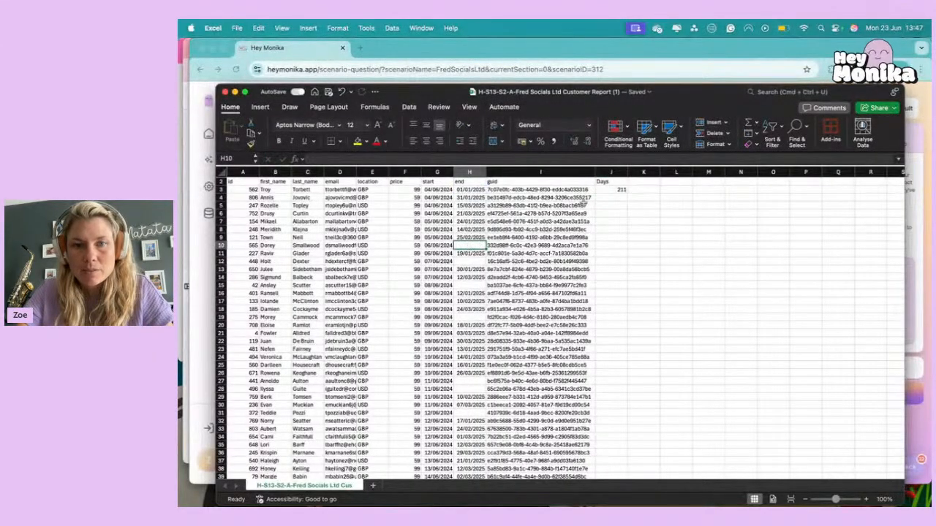
{"action": "left_click", "coordinate": [618, 190]}
{"action": "left_click_drag", "start_coordinate": [627, 192], "coordinate": [627, 245]}
{"action": "left_click", "coordinate": [662, 245]}
{"action": "left_click", "coordinate": [613, 246]}
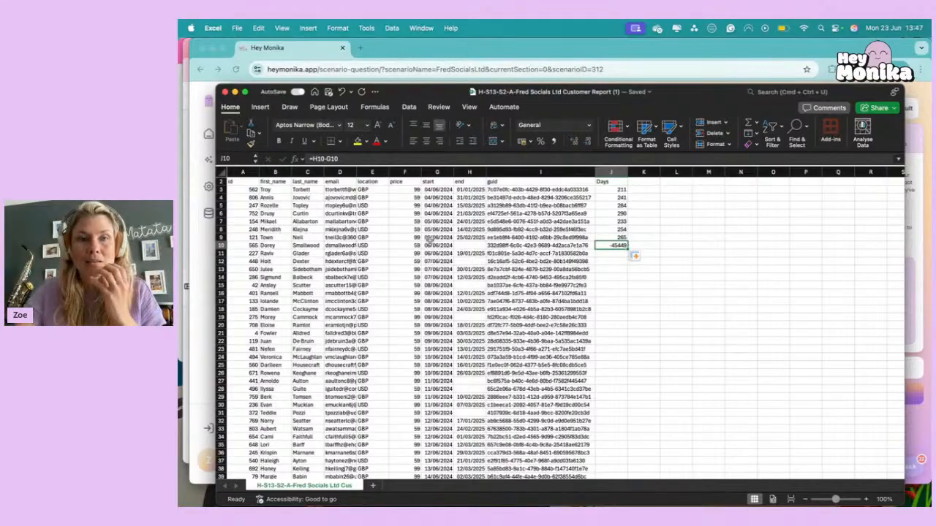
{"action": "left_click", "coordinate": [315, 158]}
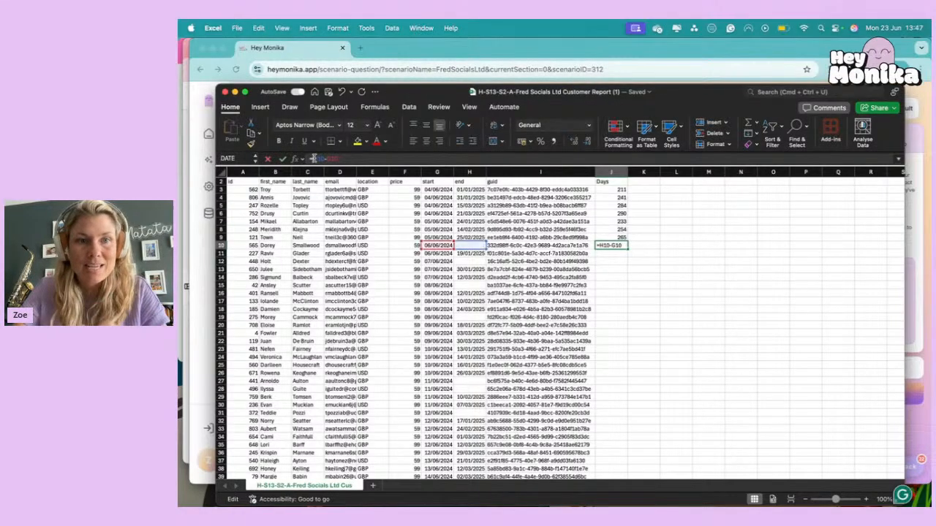
{"action": "type", "text": "if("}
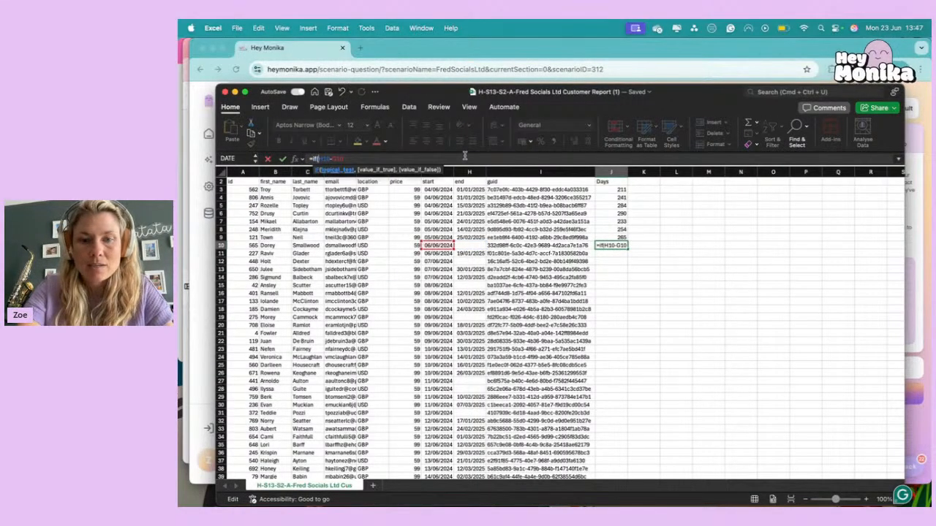
{"action": "left_click", "coordinate": [474, 245]}
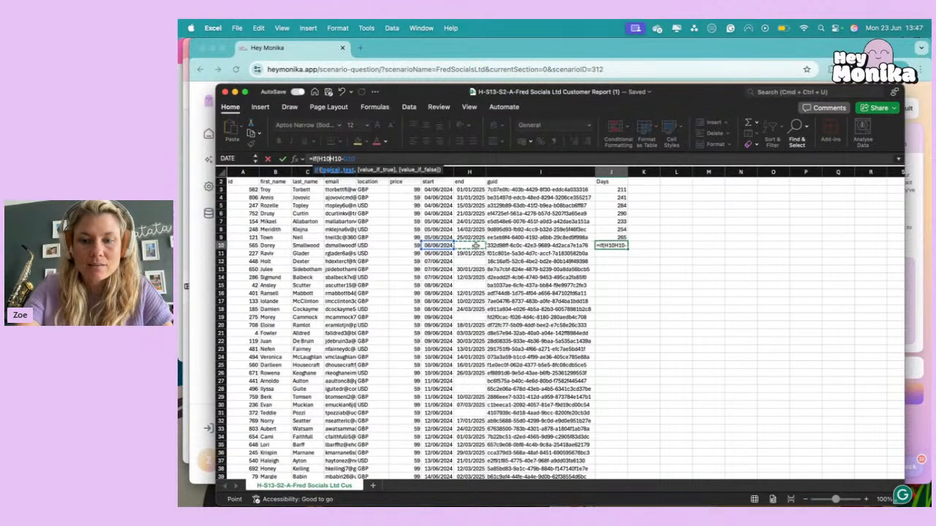
{"action": "type", "text": "=0,"}
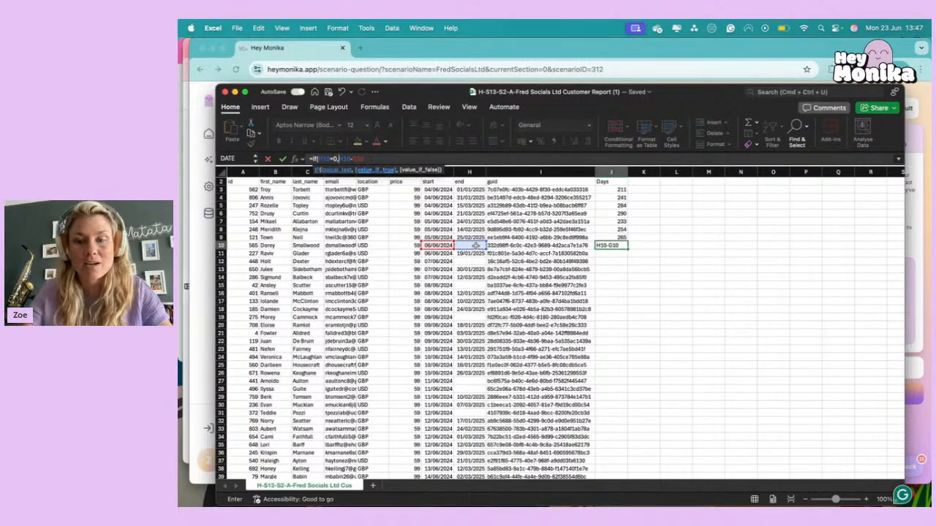
{"action": "type", "text": "\"\""}
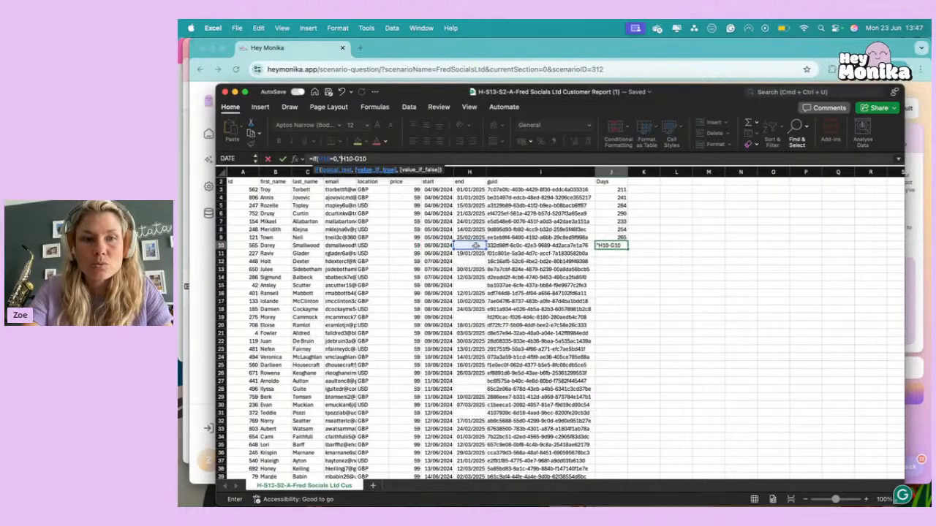
{"action": "type", "text": ","}
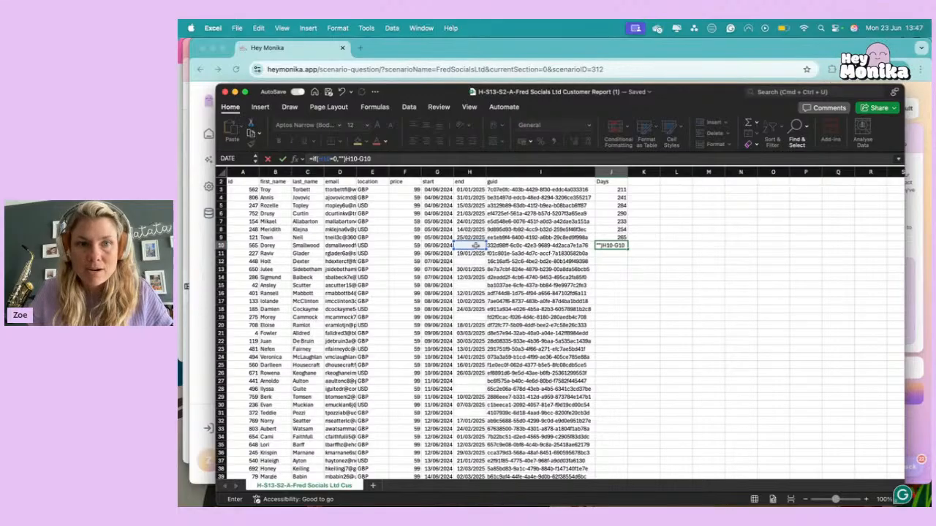
{"action": "type", "text": ",\"\""}
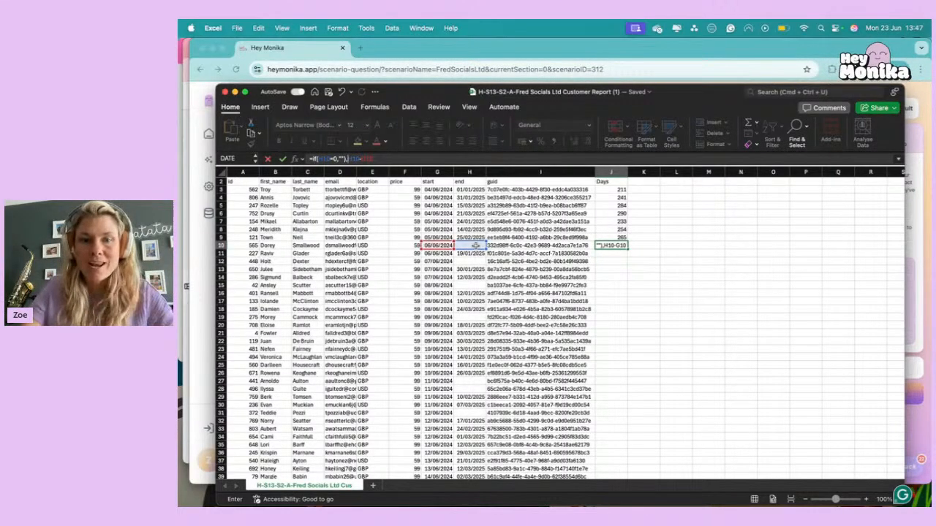
{"action": "type", "text": ")"}
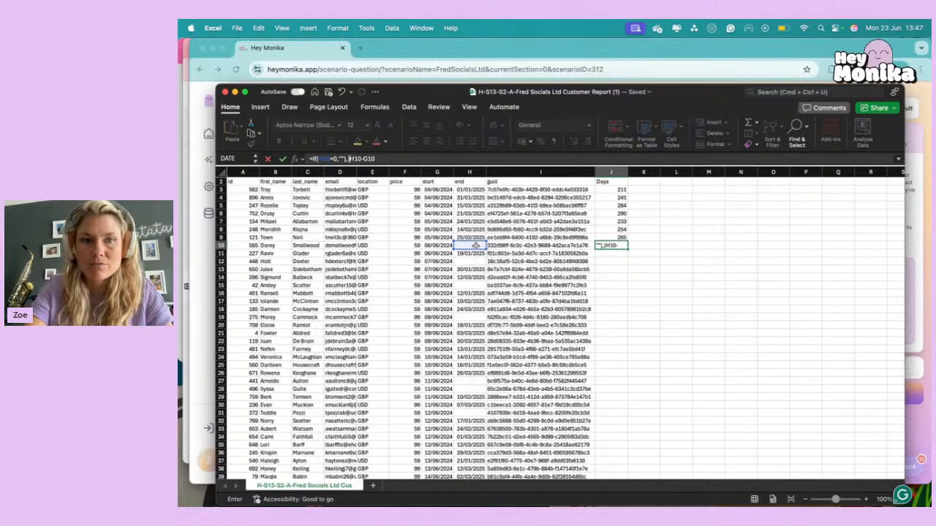
{"action": "key", "text": "BackSpace"}
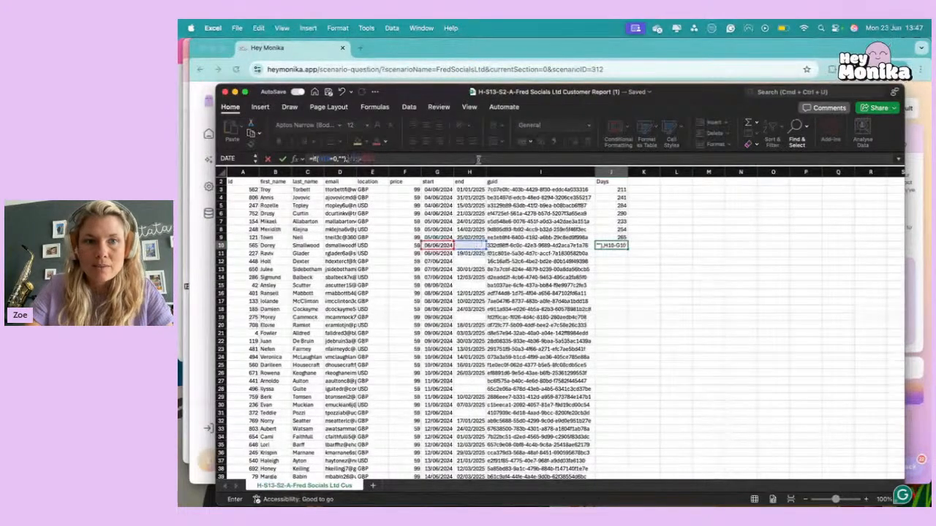
{"action": "type", "text": ")"}
{"action": "key", "text": "Return"}
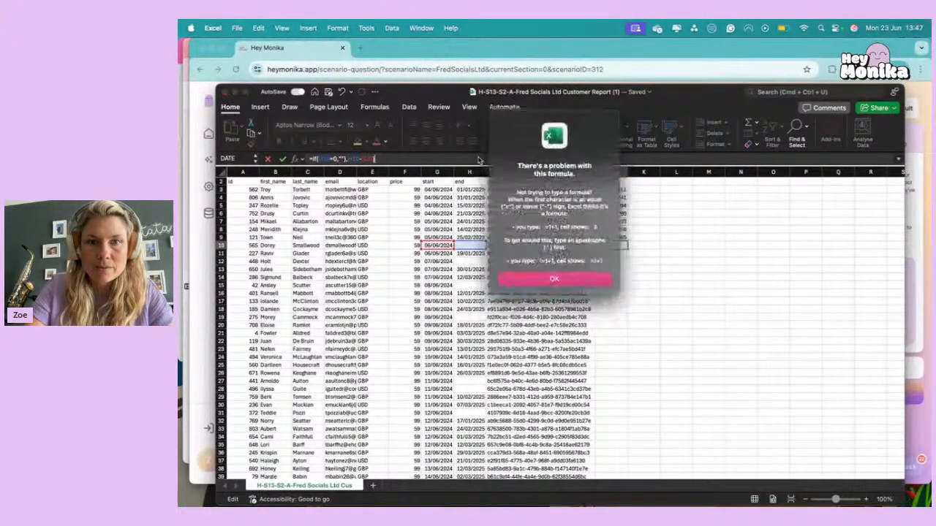
{"action": "key", "text": "Return"}
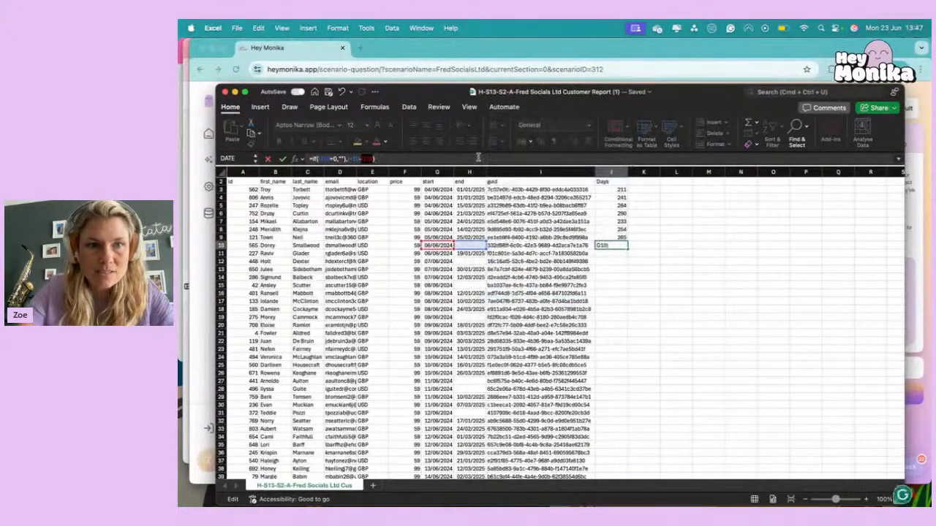
{"action": "left_click", "coordinate": [350, 159]}
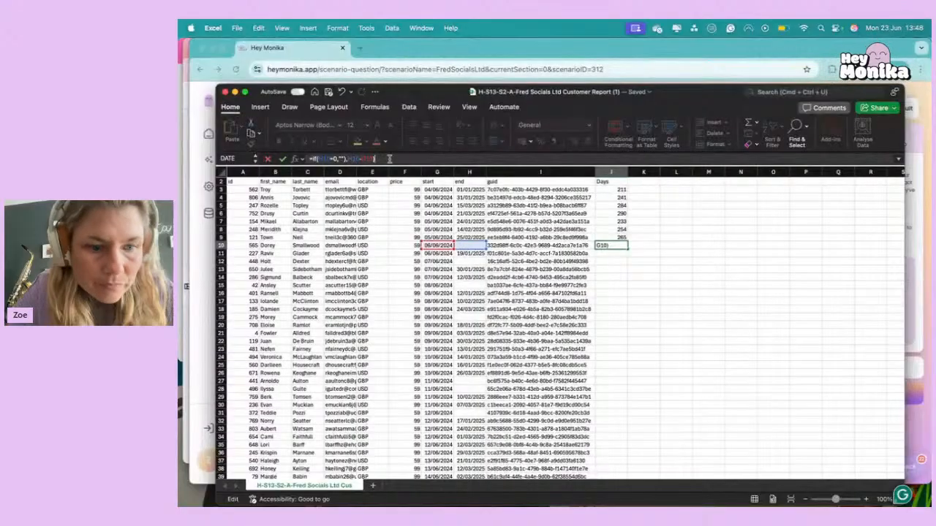
{"action": "key", "text": "Escape"}
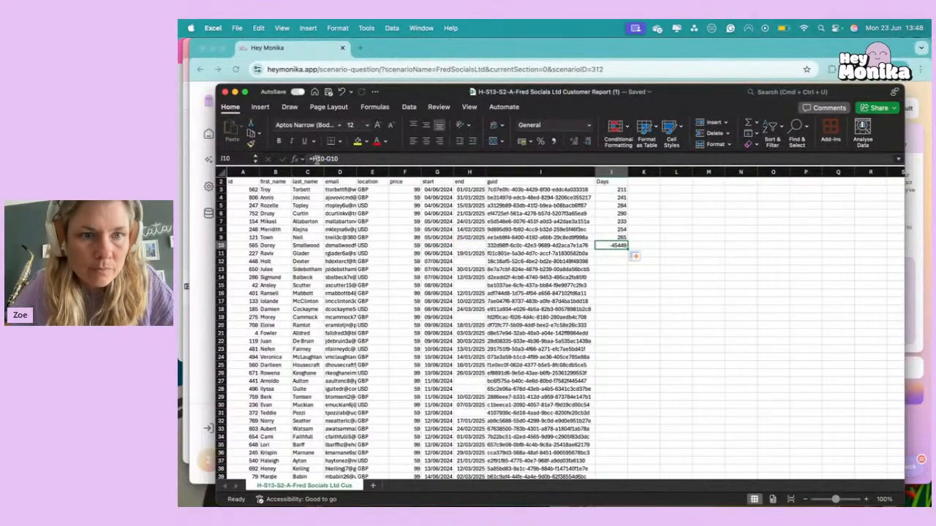
Change the formula in J10 to =IF(H10=0,"",H10-G10) so that customers without an end date stay blank.
{"action": "left_click", "coordinate": [313, 159]}
{"action": "type", "text": "IF("}
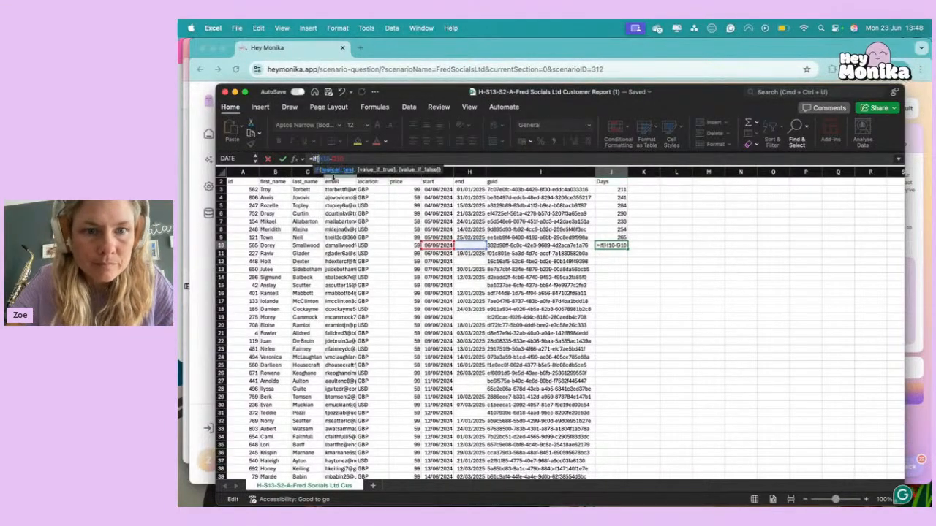
{"action": "left_click", "coordinate": [468, 245]}
{"action": "type", "text": "=0,"}
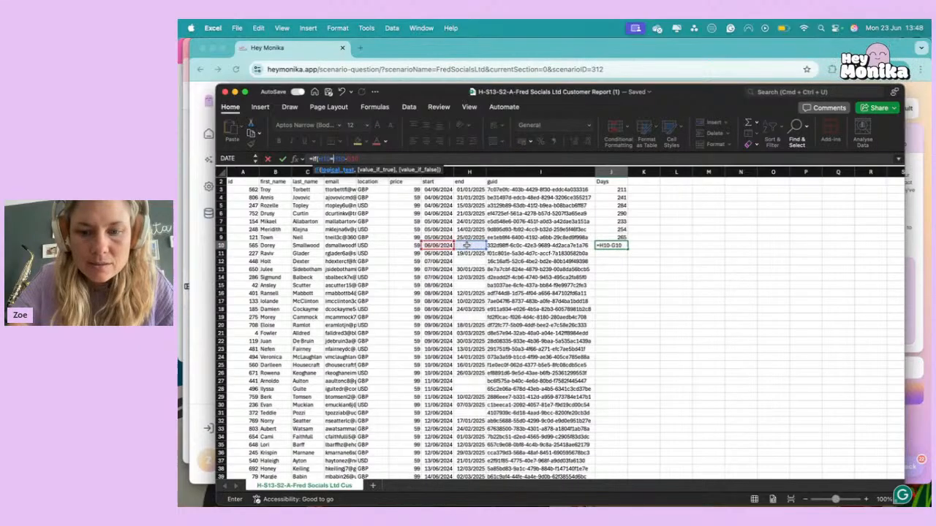
{"action": "type", "text": "\""}
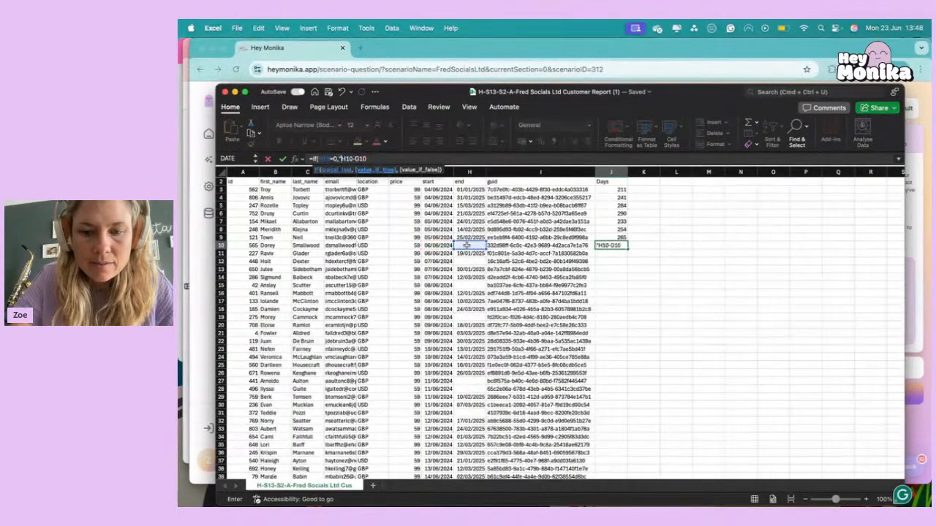
{"action": "type", "text": "\","}
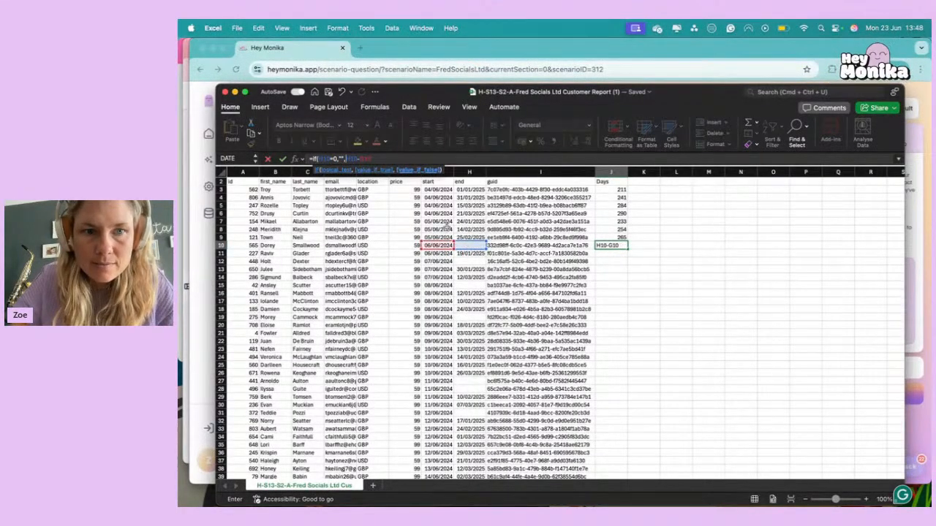
{"action": "left_click", "coordinate": [426, 159]}
{"action": "key", "text": "ctrl+Return"}
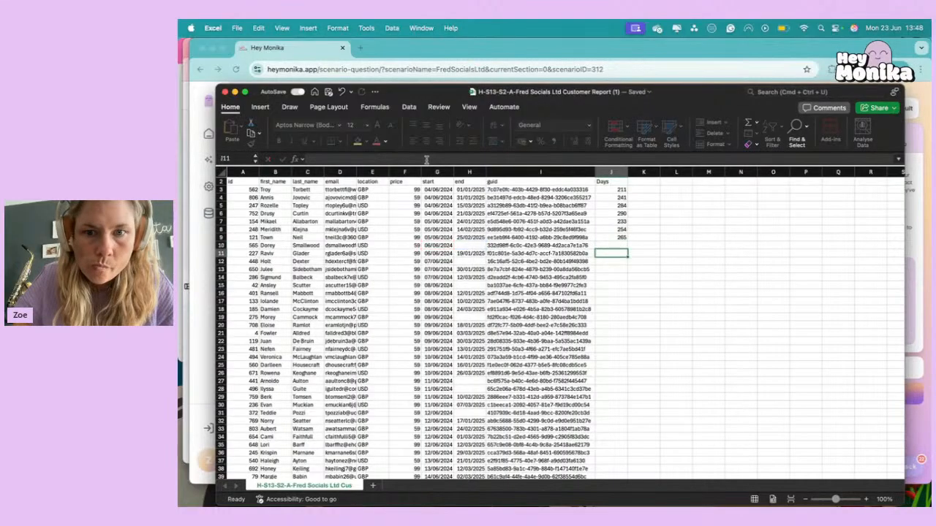
Copy the IF formula from J10 into the Days cells above it, up to J3.
{"action": "key", "text": "cmd+c"}
{"action": "key", "text": "shift+Up"}
{"action": "key", "text": "shift+Up"}
{"action": "key", "text": "shift+Up"}
{"action": "key", "text": "shift+Up"}
{"action": "key", "text": "shift+Up"}
{"action": "key", "text": "shift+Up"}
{"action": "key", "text": "shift+Up"}
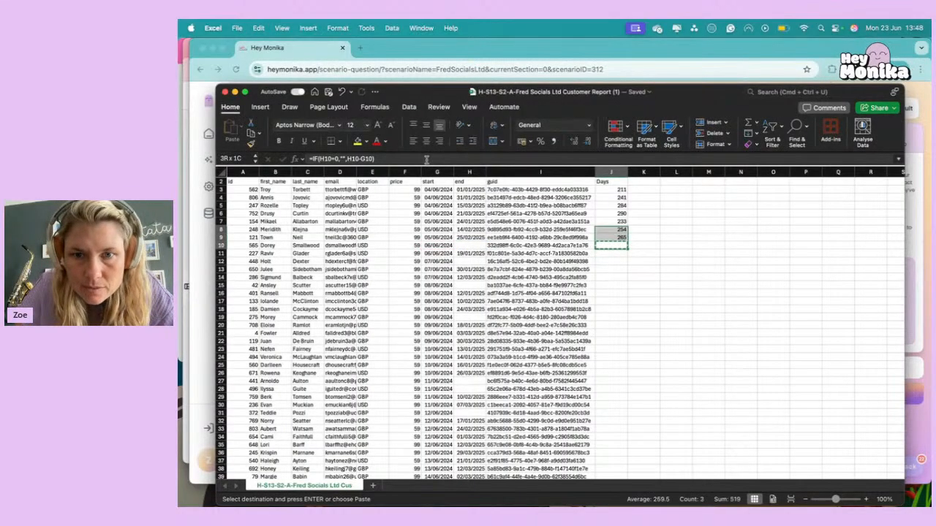
{"action": "key", "text": "super+v"}
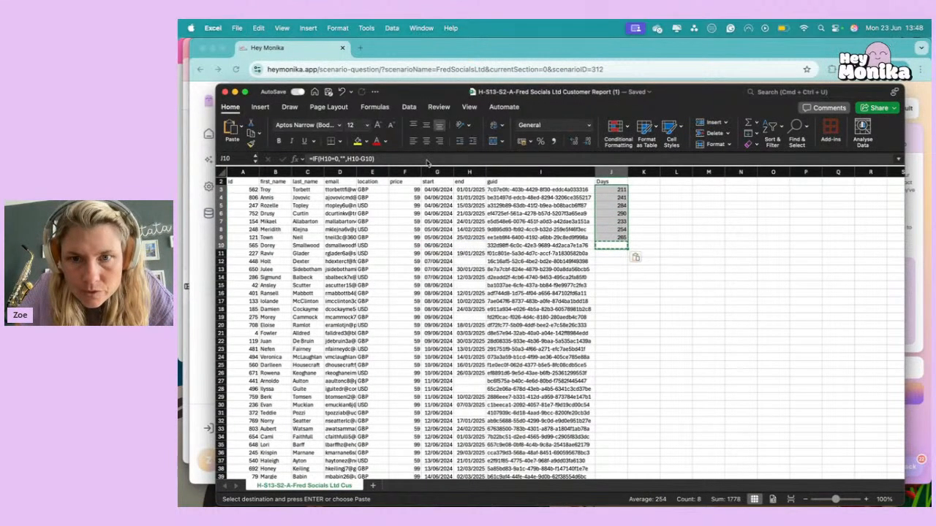
Fill the IF formula from J10 down to the last customer row and check the bottom rows of the Days column.
{"action": "left_click", "coordinate": [613, 246]}
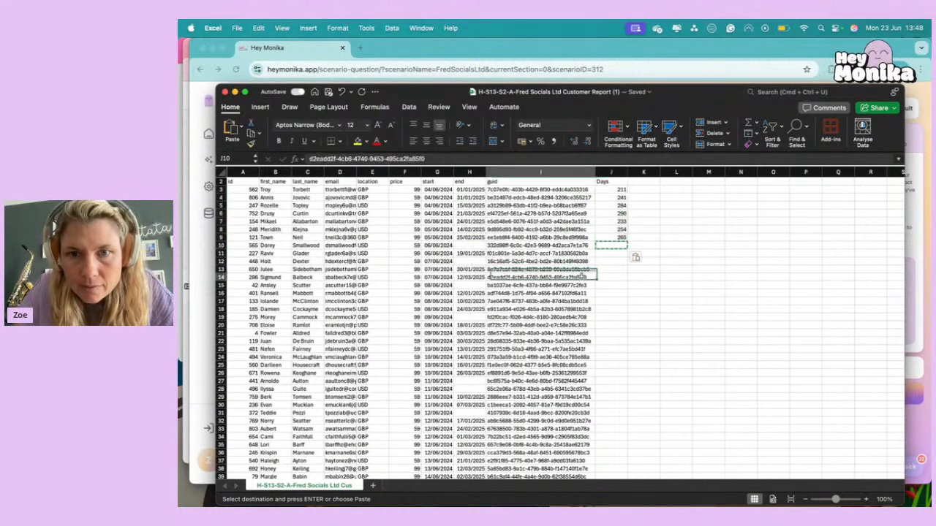
{"action": "double_click", "coordinate": [628, 249]}
{"action": "left_click", "coordinate": [620, 289]}
{"action": "scroll", "coordinate": [620, 291], "scroll_direction": "down", "scroll_amount": 15}
{"action": "scroll", "coordinate": [620, 290], "scroll_direction": "down", "scroll_amount": 20}
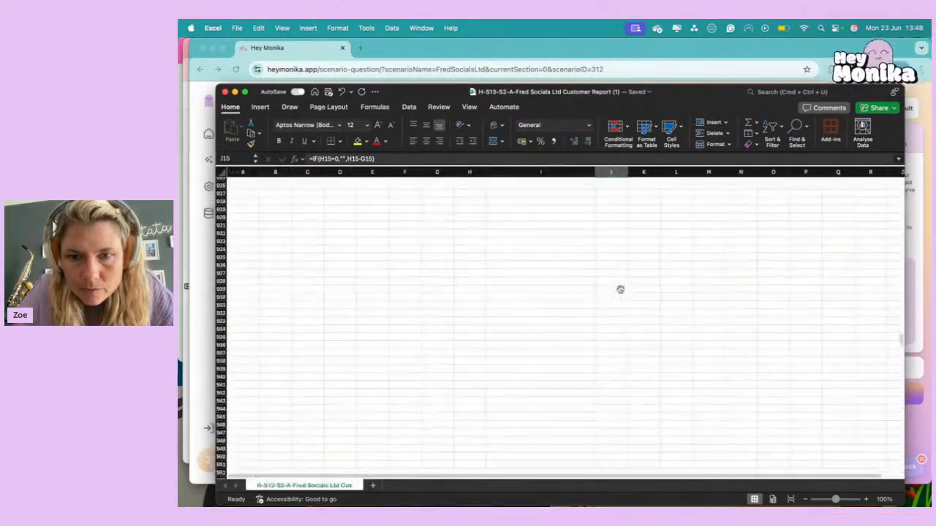
{"action": "scroll", "coordinate": [620, 289], "scroll_direction": "up", "scroll_amount": 10}
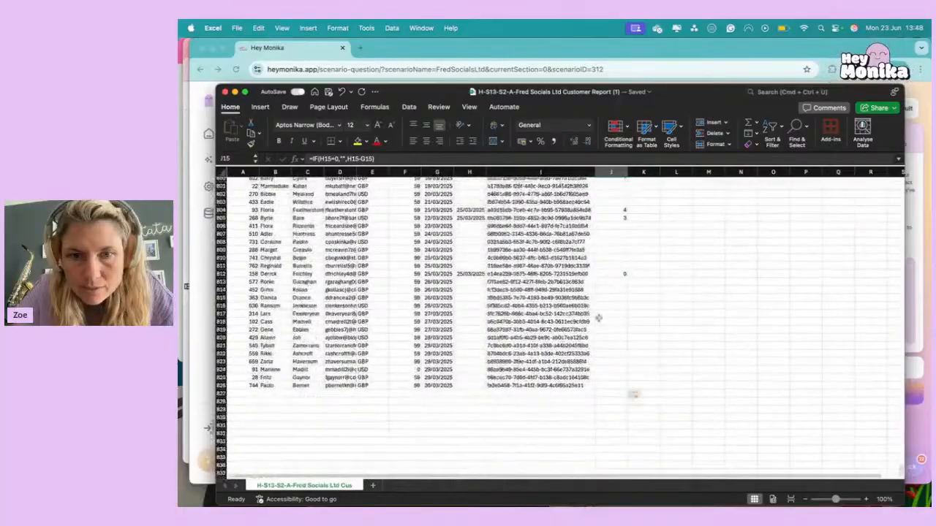
{"action": "left_click_drag", "start_coordinate": [567, 386], "coordinate": [574, 377]}
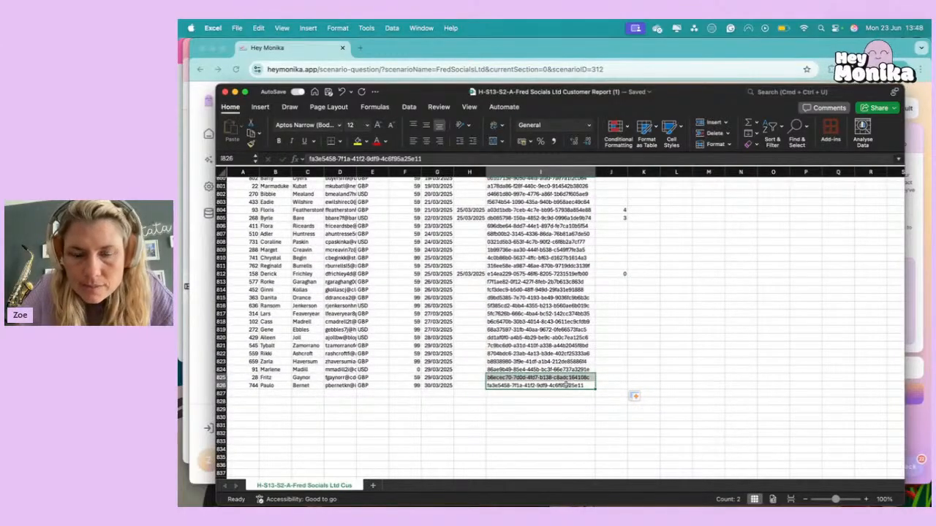
{"action": "left_click", "coordinate": [601, 375]}
{"action": "left_click", "coordinate": [555, 331]}
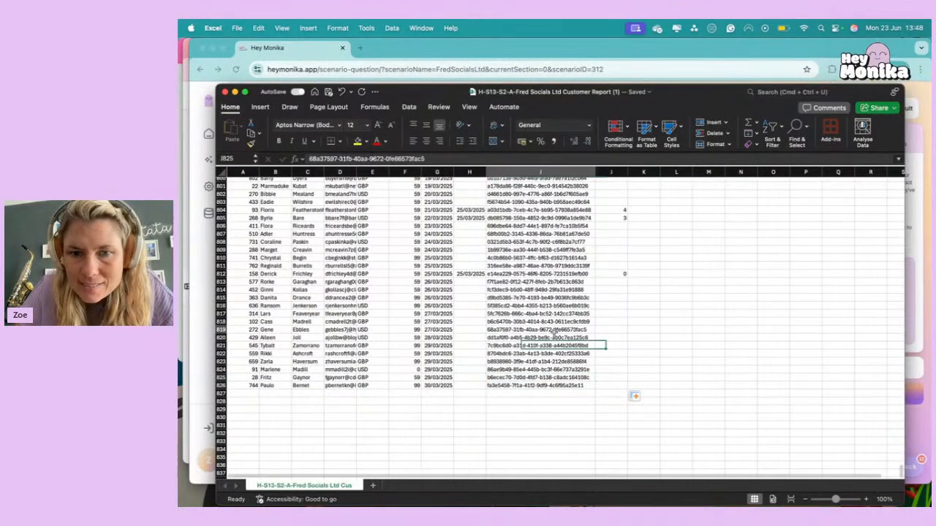
Reread the average subscription length question in Hey Monika, and return to the customer report sheet in Excel.
{"action": "key", "text": "super+Up"}
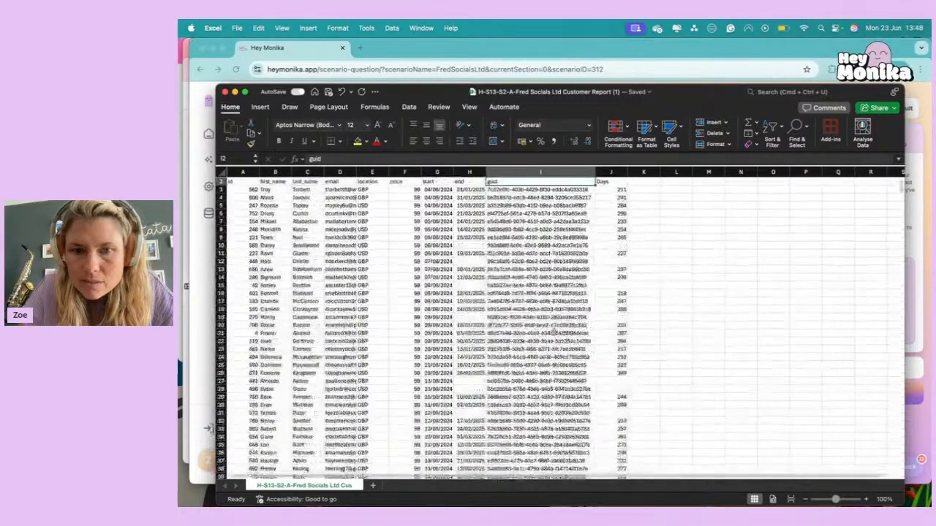
{"action": "left_click", "coordinate": [650, 189]}
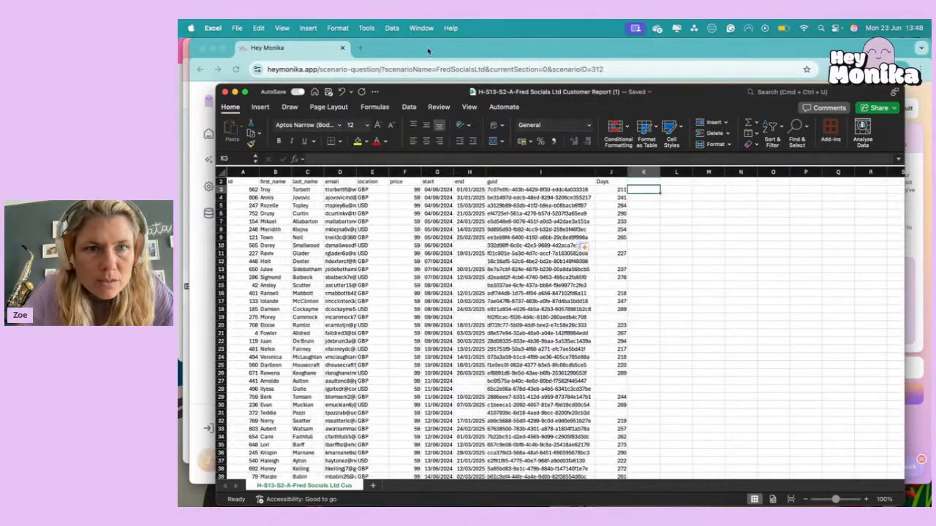
{"action": "left_click", "coordinate": [428, 52]}
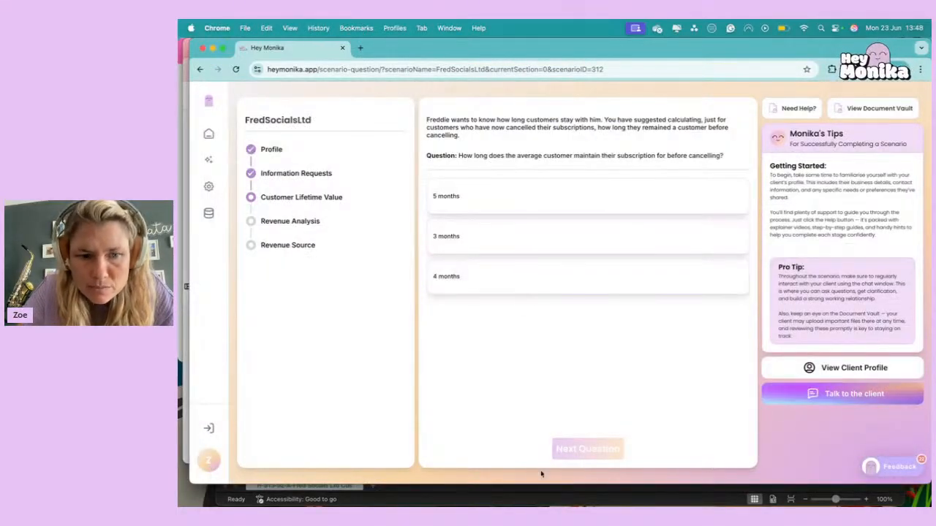
{"action": "left_click", "coordinate": [376, 486]}
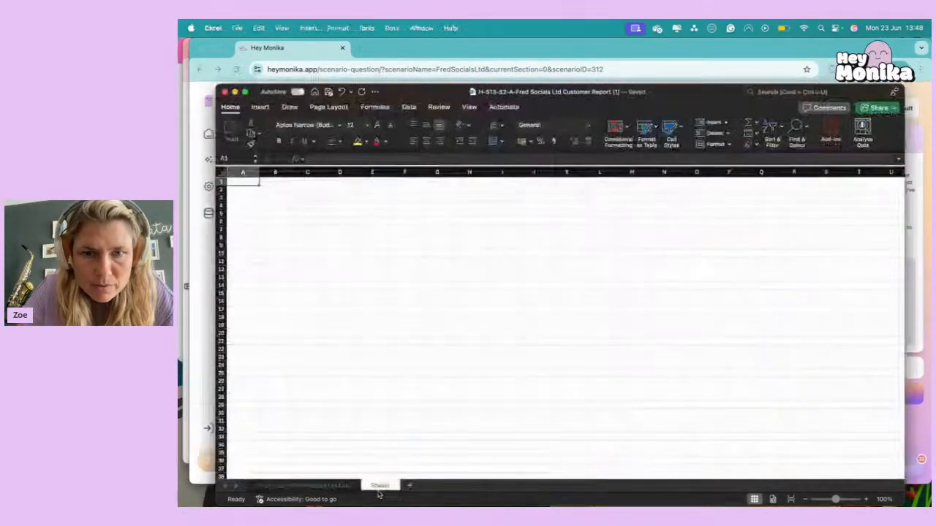
{"action": "left_click", "coordinate": [319, 486]}
Add a Months heading in K2 and enter =J3/30 in K3 to convert the days into months.
{"action": "left_click", "coordinate": [634, 179]}
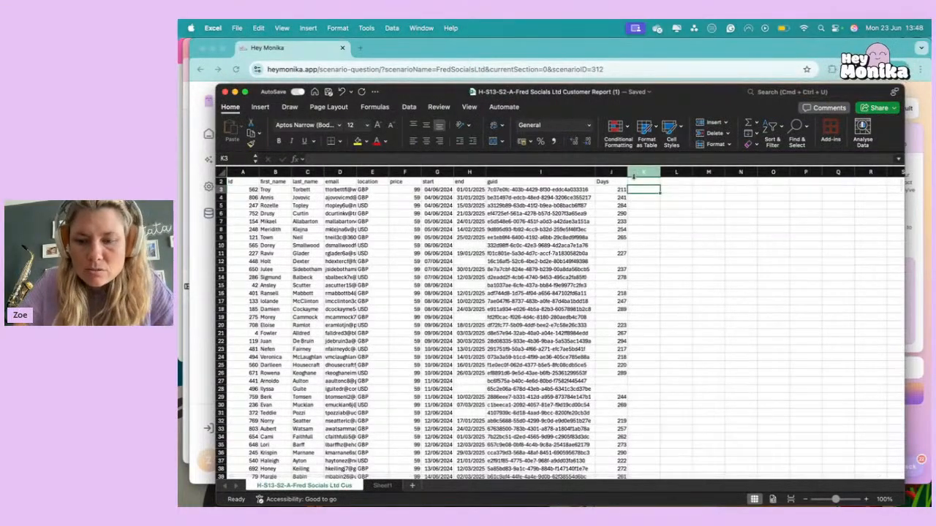
{"action": "type", "text": "Months"}
{"action": "key", "text": "Return"}
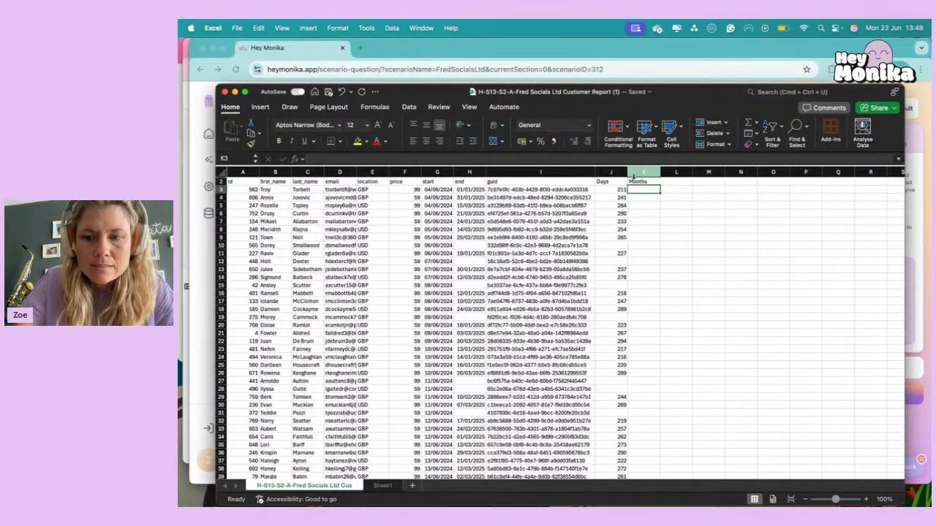
{"action": "type", "text": "="}
{"action": "key", "text": "Left"}
{"action": "type", "text": "/30"}
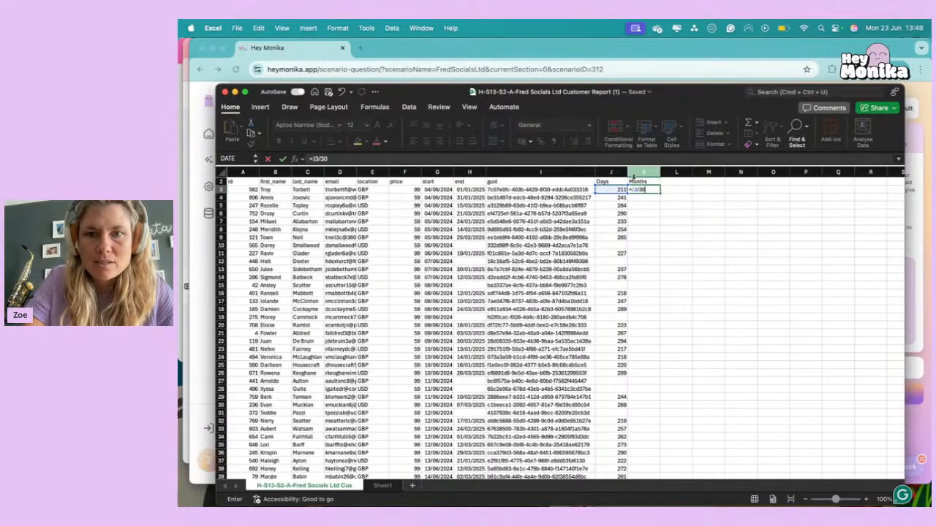
{"action": "key", "text": "Return"}
Format the months value in K3 with the comma number style and no decimal places.
{"action": "left_click", "coordinate": [641, 189]}
{"action": "left_click", "coordinate": [556, 141]}
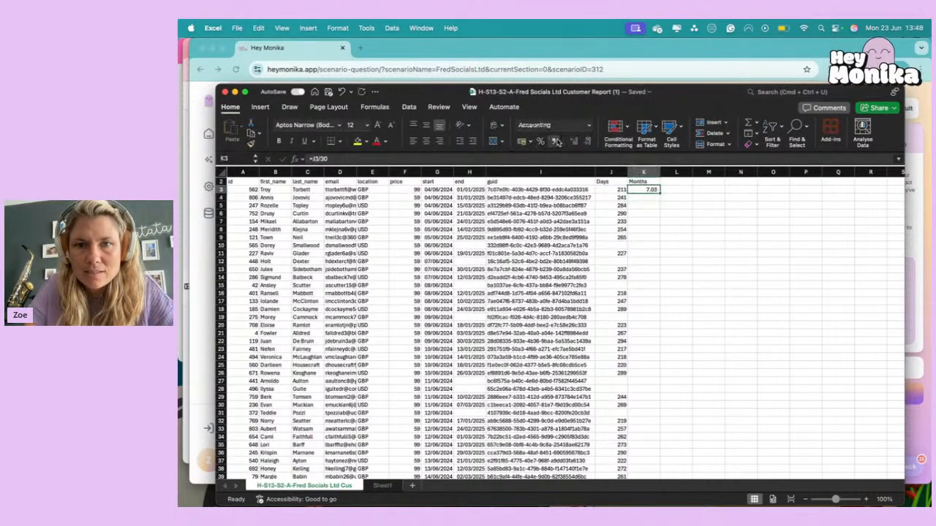
{"action": "left_click", "coordinate": [588, 142]}
{"action": "left_click", "coordinate": [588, 141]}
{"action": "left_click", "coordinate": [634, 213]}
{"action": "left_click", "coordinate": [655, 191]}
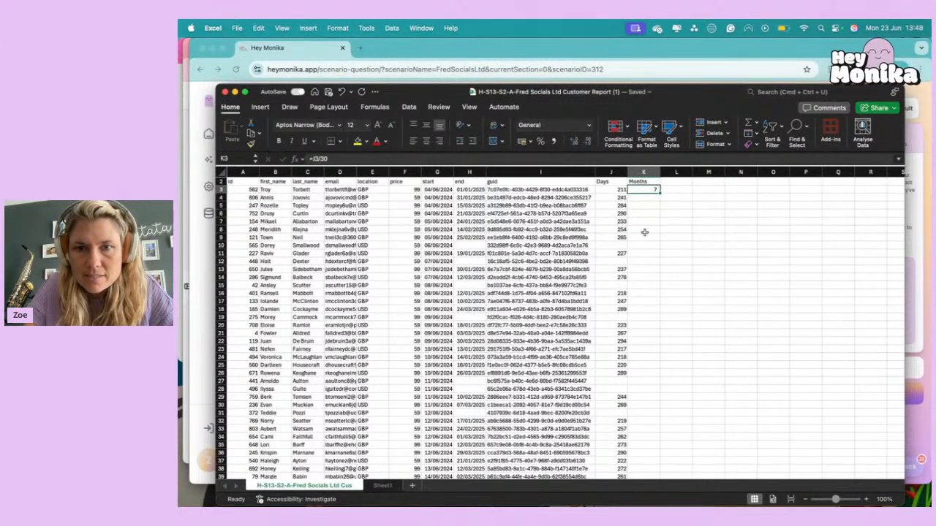
Try the formula =IFERROR("",J3/30) in K3 to handle customers whose Days cell is blank.
{"action": "left_click", "coordinate": [618, 244]}
{"action": "left_click", "coordinate": [642, 243]}
{"action": "left_click", "coordinate": [643, 189]}
{"action": "double_click", "coordinate": [313, 158]}
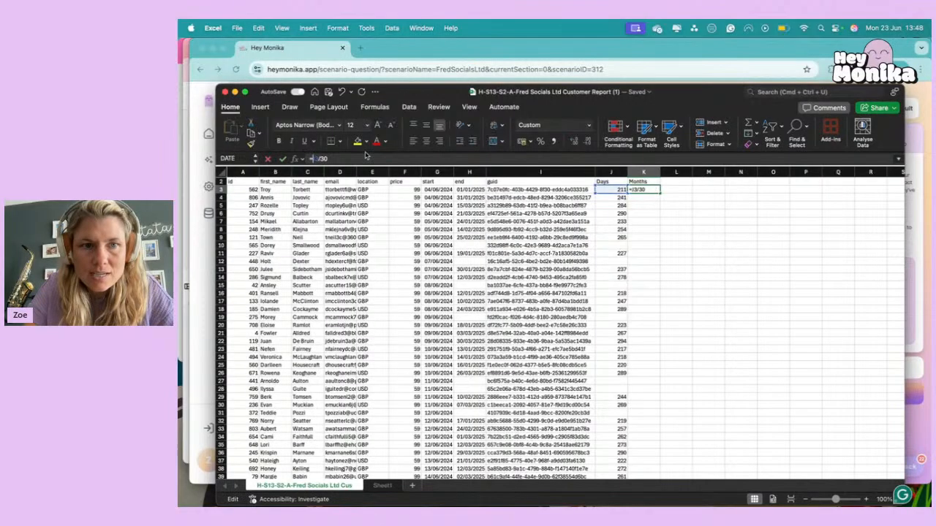
{"action": "type", "text": "iferror("}
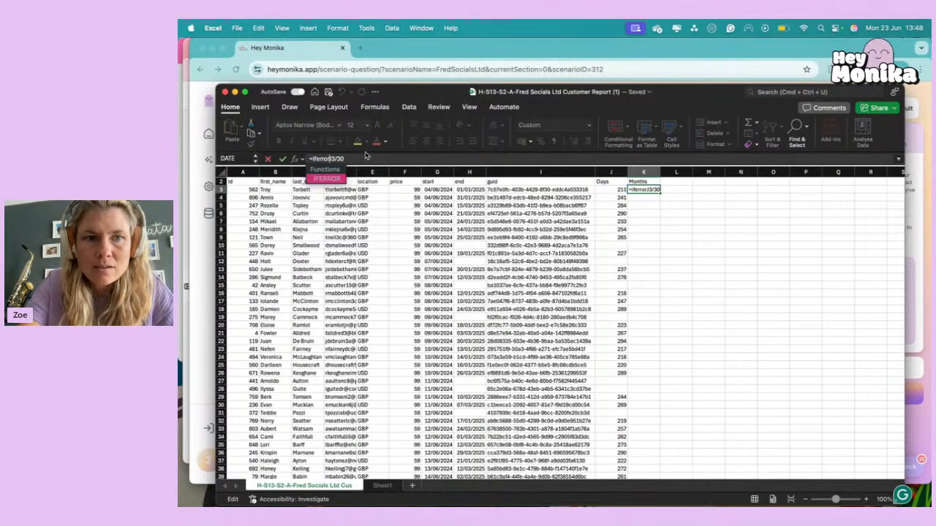
{"action": "type", "text": "0,"}
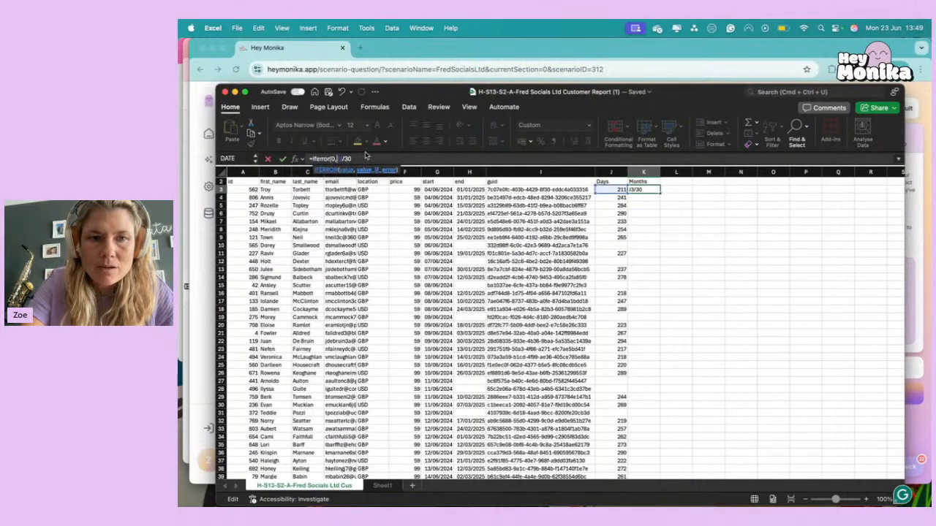
{"action": "key", "text": "BackSpace"}
{"action": "key", "text": "BackSpace"}
{"action": "type", "text": "\"\""}
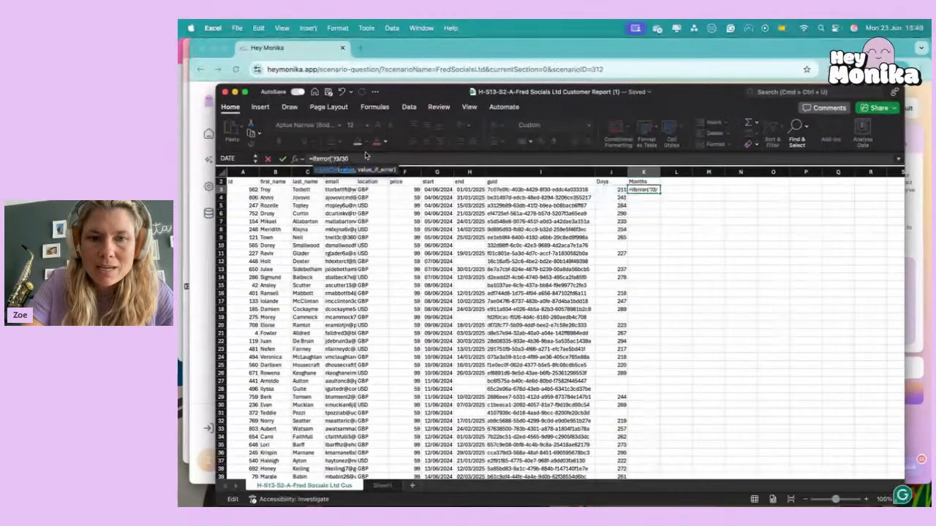
{"action": "type", "text": ","}
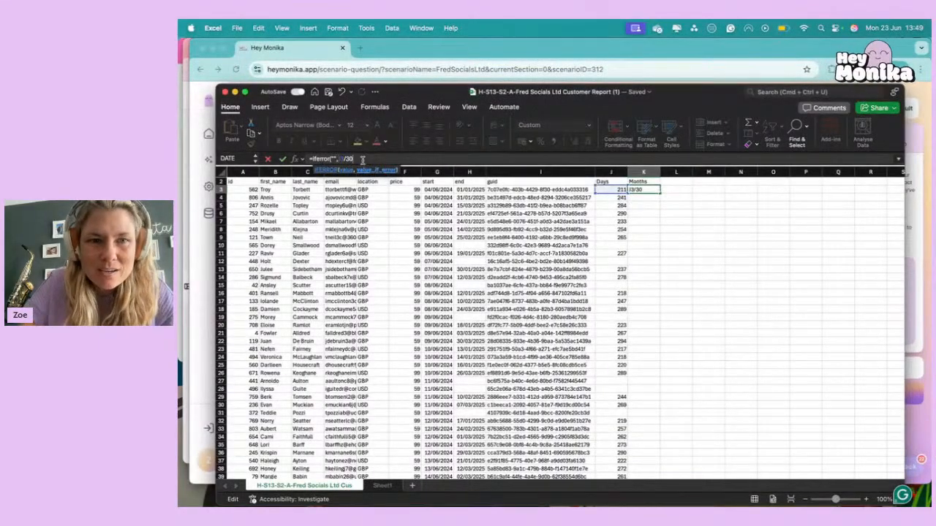
{"action": "key", "text": "Return"}
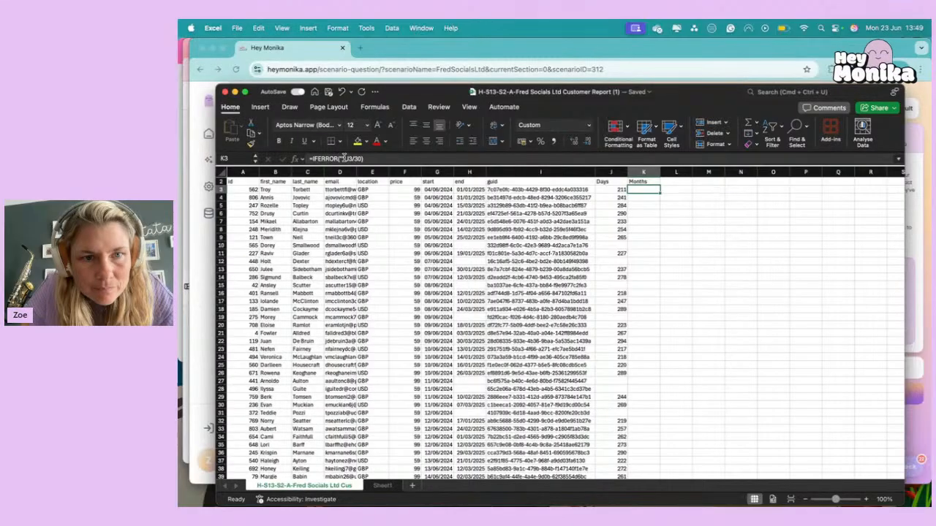
Try to move the blank text argument in K3's IFERROR formula behind J3/30, and discard the edit.
{"action": "left_click", "coordinate": [345, 158]}
{"action": "key", "text": "BackSpace"}
{"action": "key", "text": "BackSpace"}
{"action": "key", "text": "Right"}
{"action": "type", "text": ",\"\""}
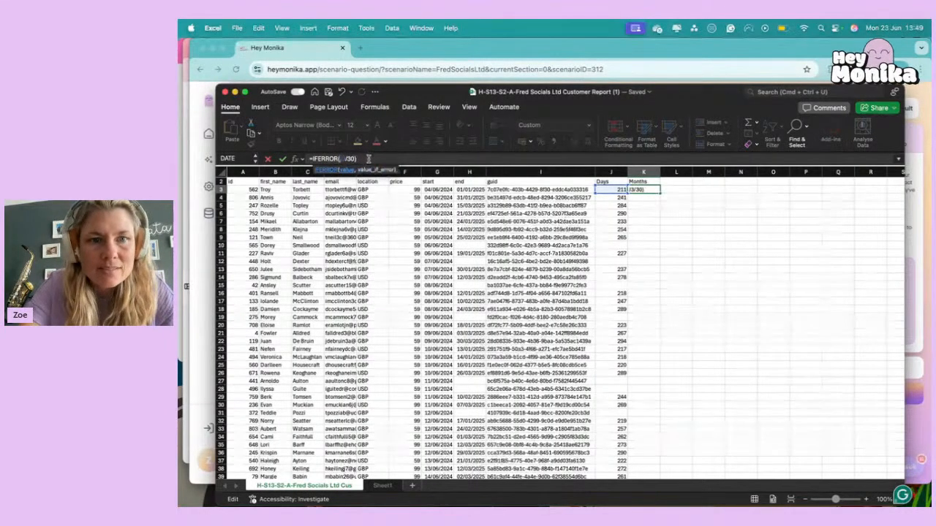
{"action": "key", "text": "Return"}
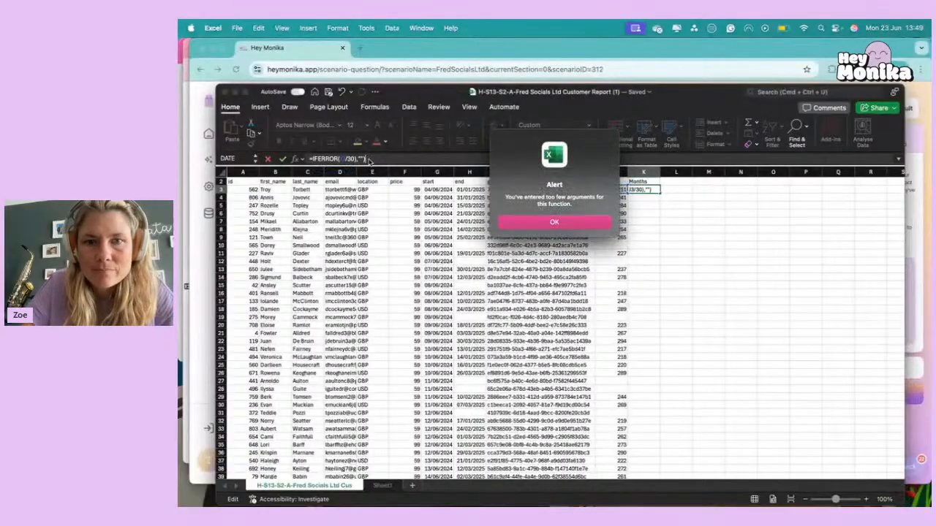
{"action": "left_click", "coordinate": [502, 221]}
{"action": "key", "text": "Escape"}
Replace the formula in K3 with =J3/30 and fill it down to K10, the first row without days.
{"action": "type", "text": "="}
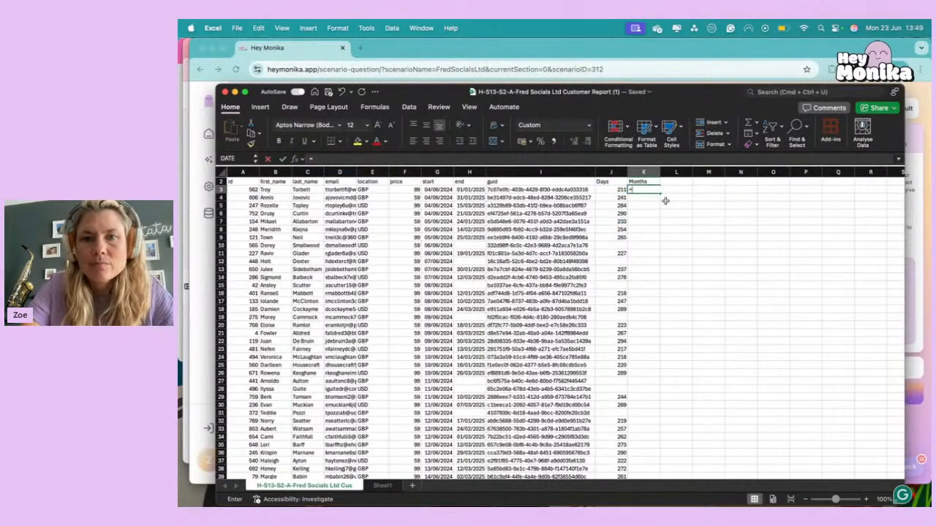
{"action": "key", "text": "Left"}
{"action": "type", "text": "/30"}
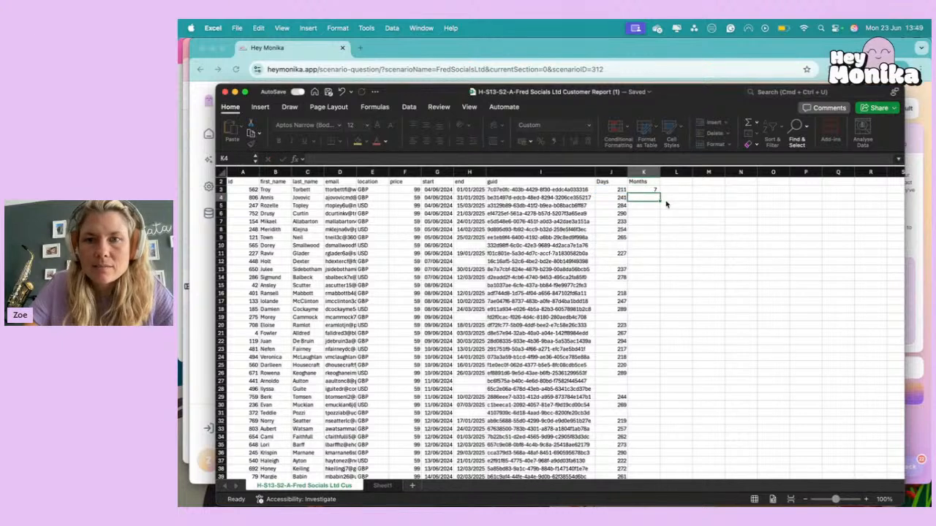
{"action": "key", "text": "Return"}
{"action": "left_click", "coordinate": [656, 191]}
{"action": "left_click_drag", "start_coordinate": [660, 191], "coordinate": [661, 247]}
{"action": "left_click", "coordinate": [703, 253]}
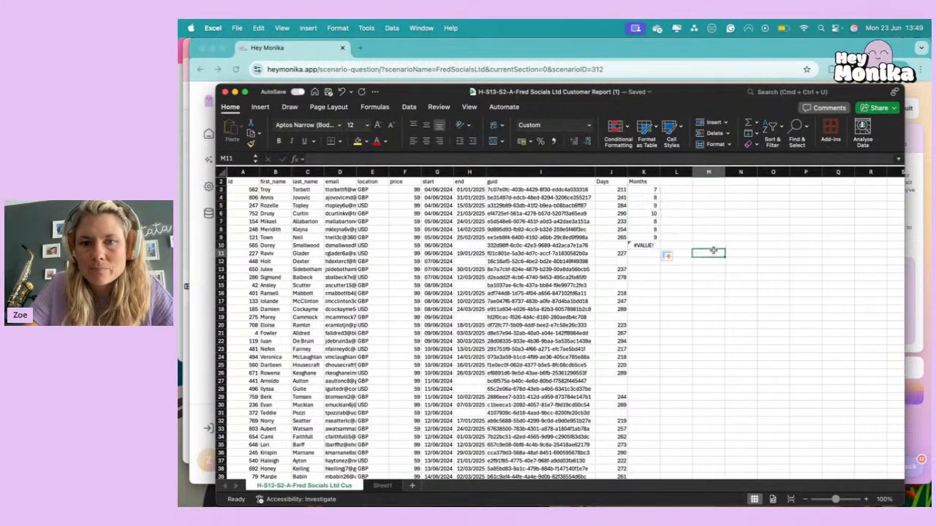
Change the formula in K10 to =IFERROR(J10/30,"") so that customers without days stay blank.
{"action": "left_click", "coordinate": [630, 245]}
{"action": "left_click_drag", "start_coordinate": [313, 159], "coordinate": [331, 158]}
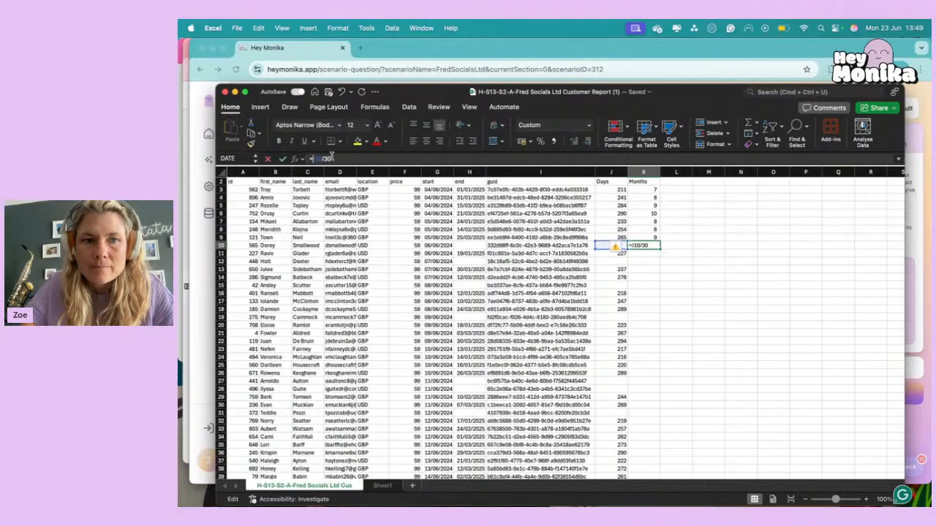
{"action": "type", "text": "I"}
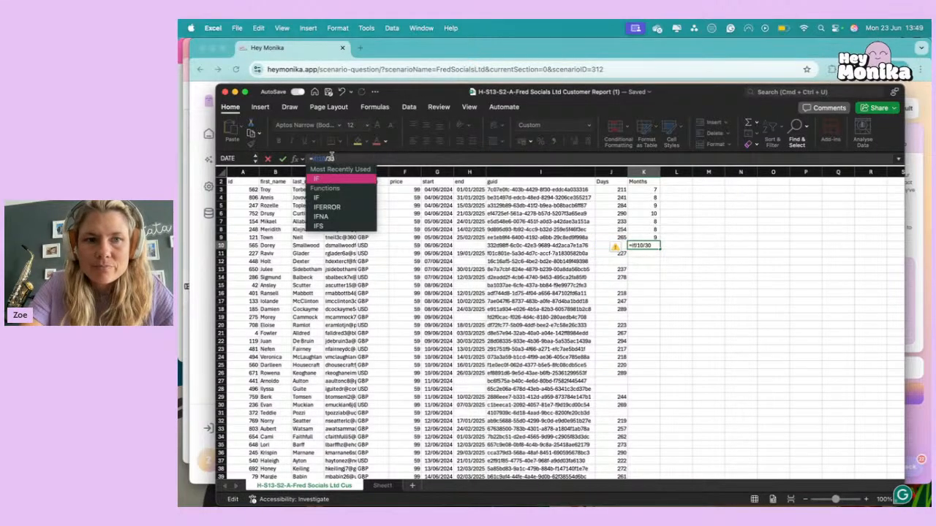
{"action": "type", "text": "ferror("}
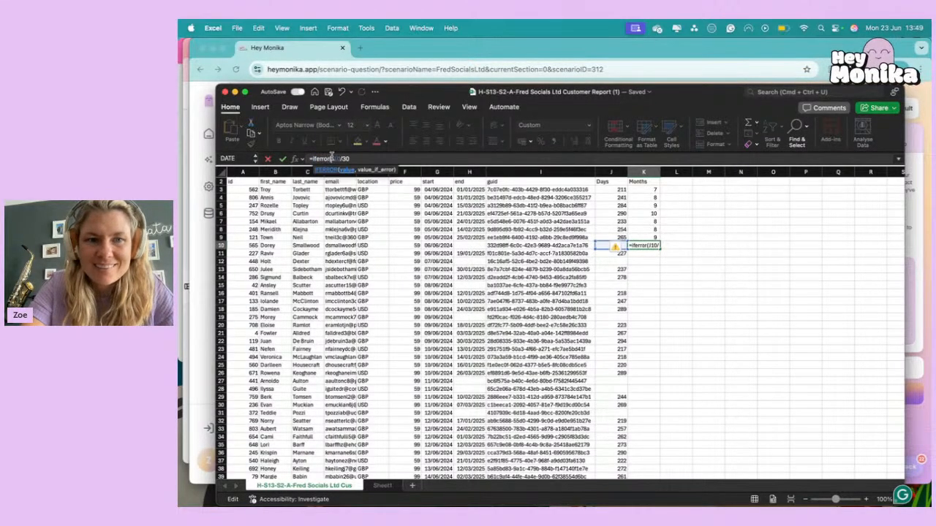
{"action": "left_click", "coordinate": [377, 158]}
{"action": "type", "text": ",\"\")"}
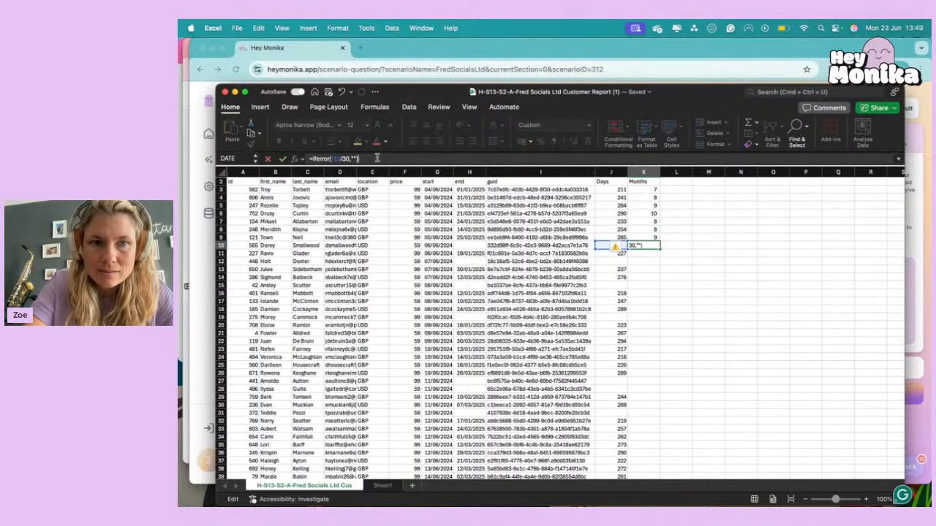
{"action": "key", "text": "Return"}
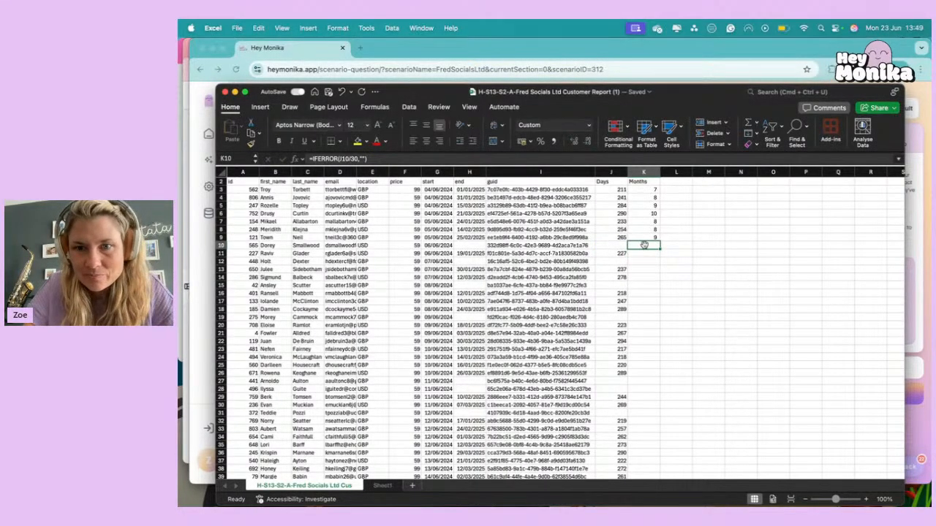
Copy the IFERROR formula from K10 up to K3 and fill it down to the last customer row.
{"action": "left_click_drag", "start_coordinate": [660, 248], "coordinate": [664, 184]}
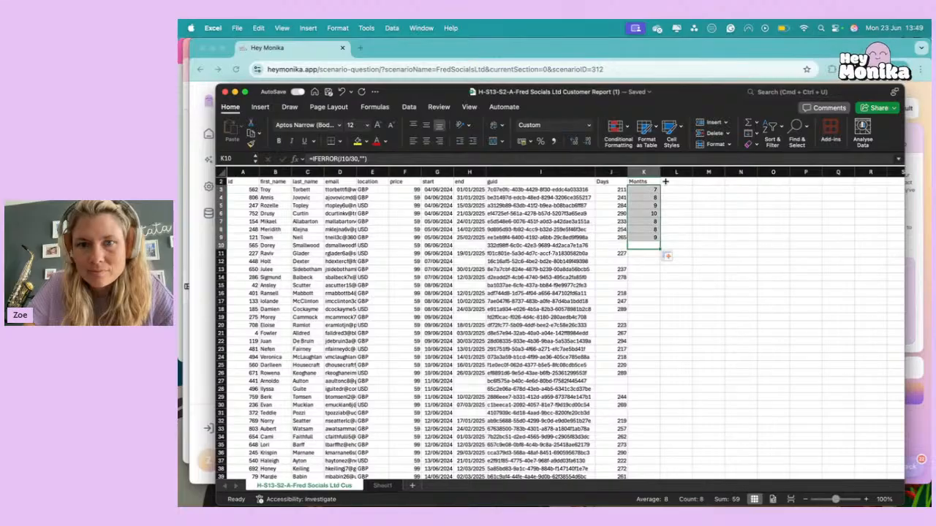
{"action": "double_click", "coordinate": [660, 248]}
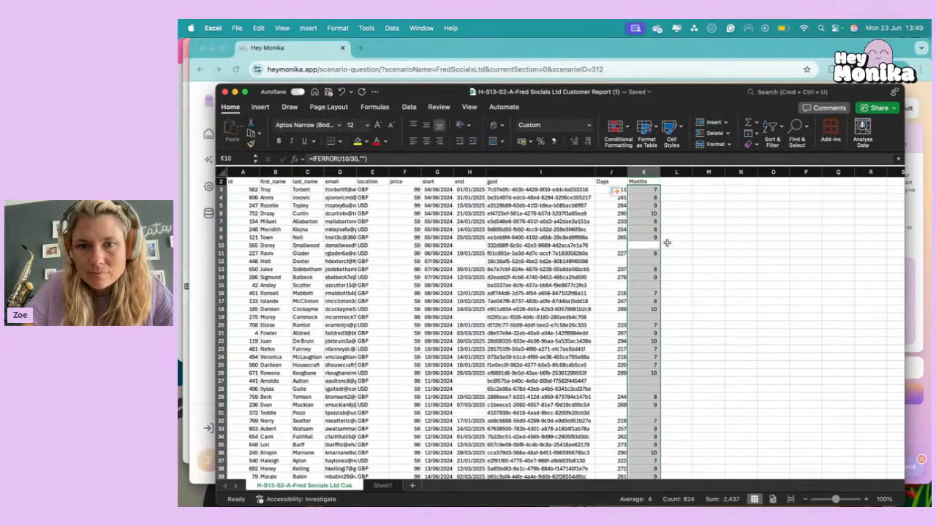
{"action": "left_click", "coordinate": [640, 231]}
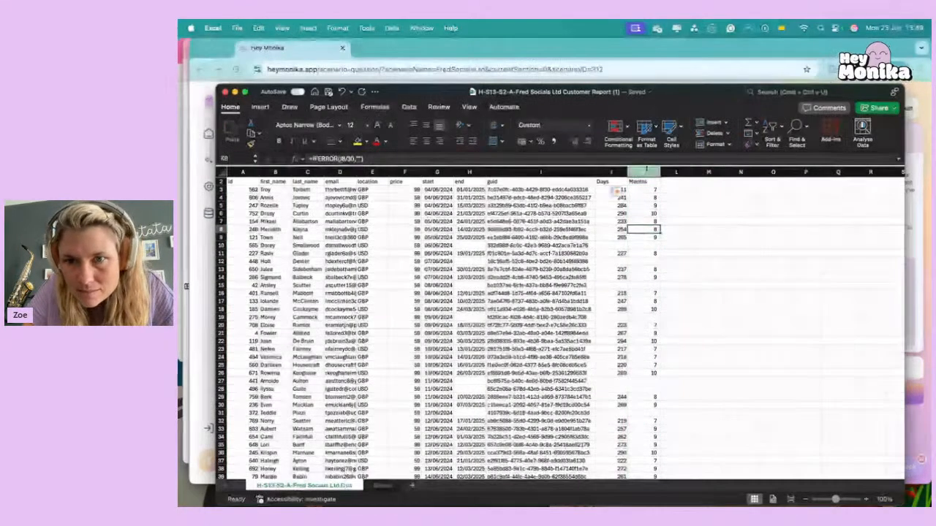
Select the Months values from K3 down to the last customer row and read their average.
{"action": "left_click", "coordinate": [644, 172]}
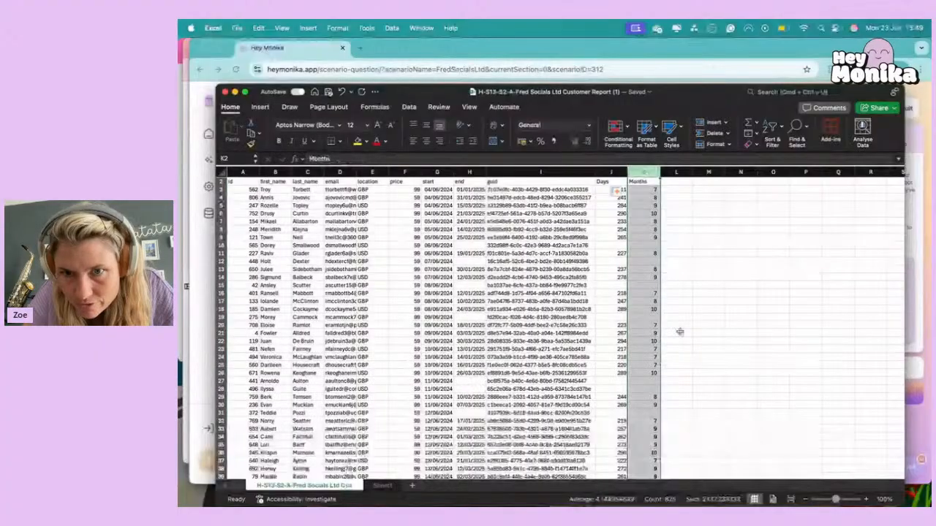
{"action": "left_click", "coordinate": [646, 189]}
{"action": "key", "text": "super+shift+Down"}
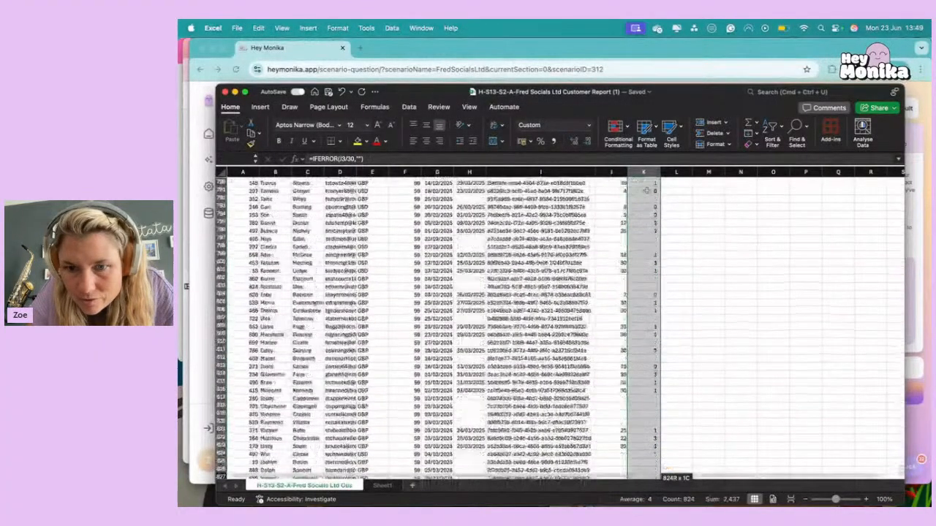
{"action": "scroll", "coordinate": [627, 252], "scroll_direction": "down", "scroll_amount": 5}
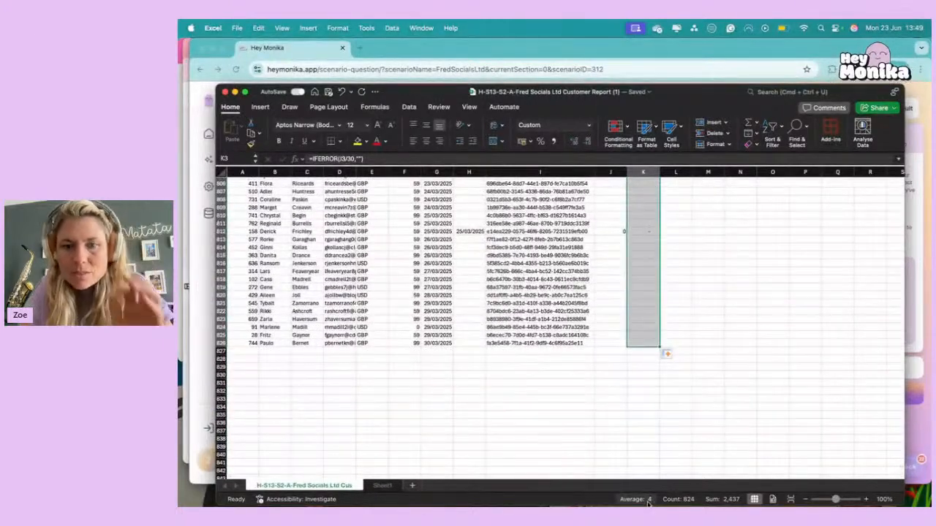
Switch to Hey Monika, answer the subscription length question with 4 months, and move on to the next question.
{"action": "left_click", "coordinate": [207, 292]}
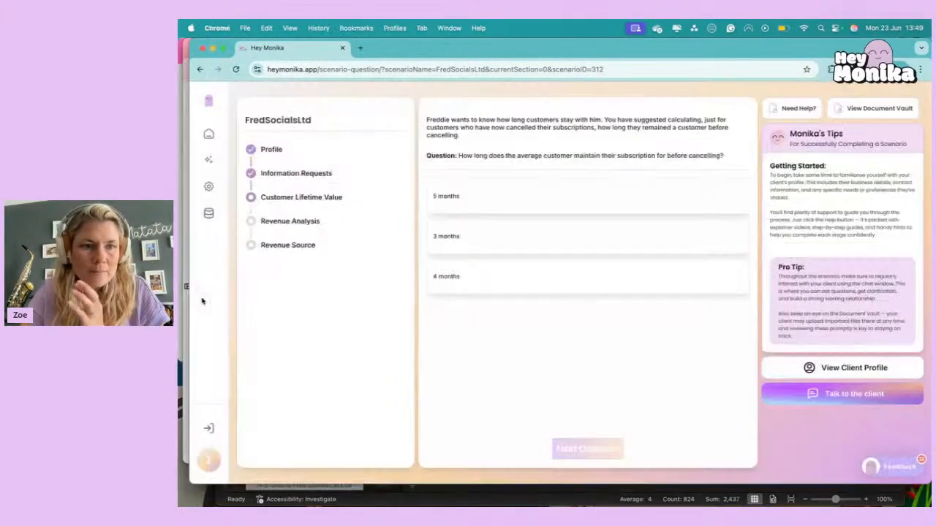
{"action": "left_click", "coordinate": [463, 291]}
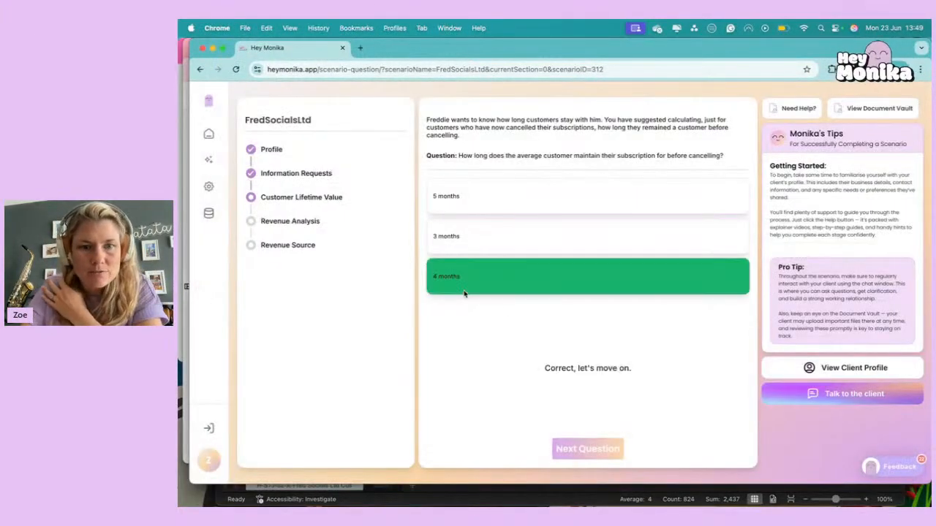
{"action": "left_click", "coordinate": [571, 452]}
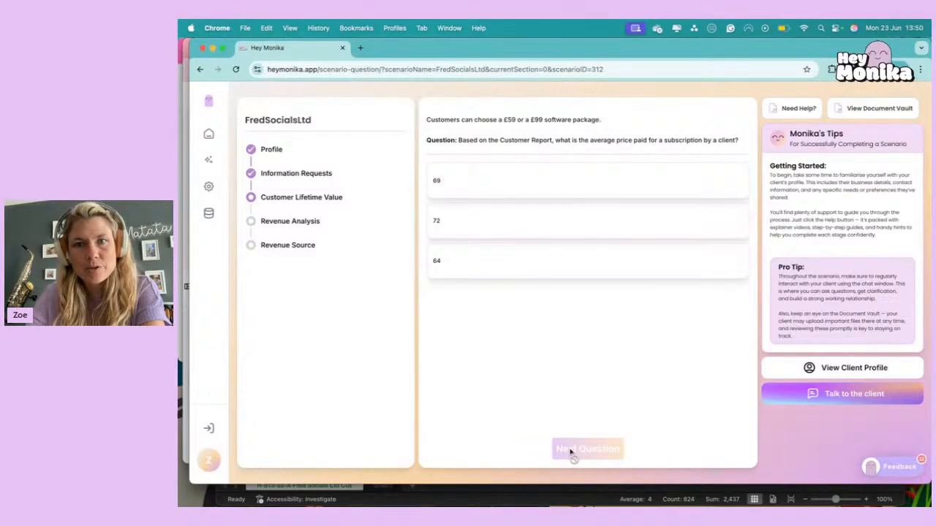
Switch to the customer report in Excel and select the whole price column to read its average.
{"action": "left_click", "coordinate": [539, 499]}
{"action": "left_click", "coordinate": [405, 172]}
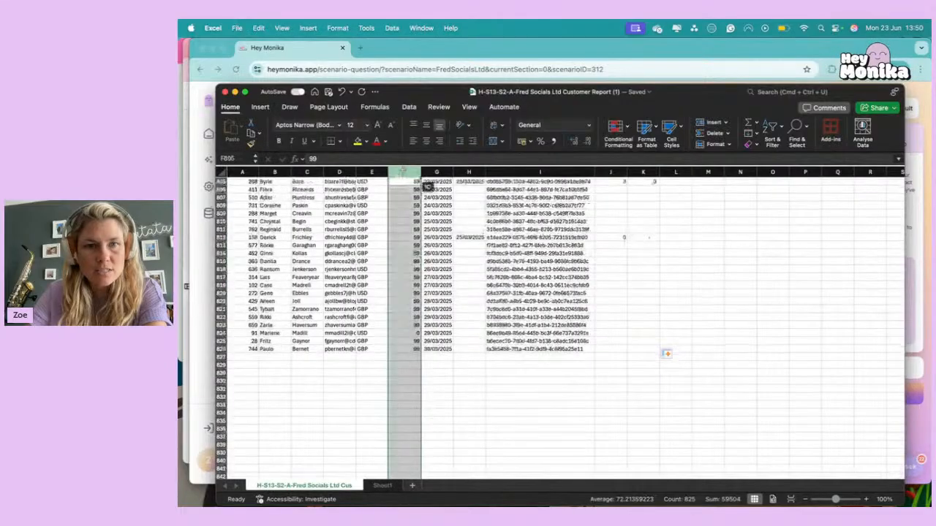
Reselect the price column to recheck its average, then switch to Hey Monika, answer the average price question with 72 and move on.
{"action": "left_click", "coordinate": [404, 365]}
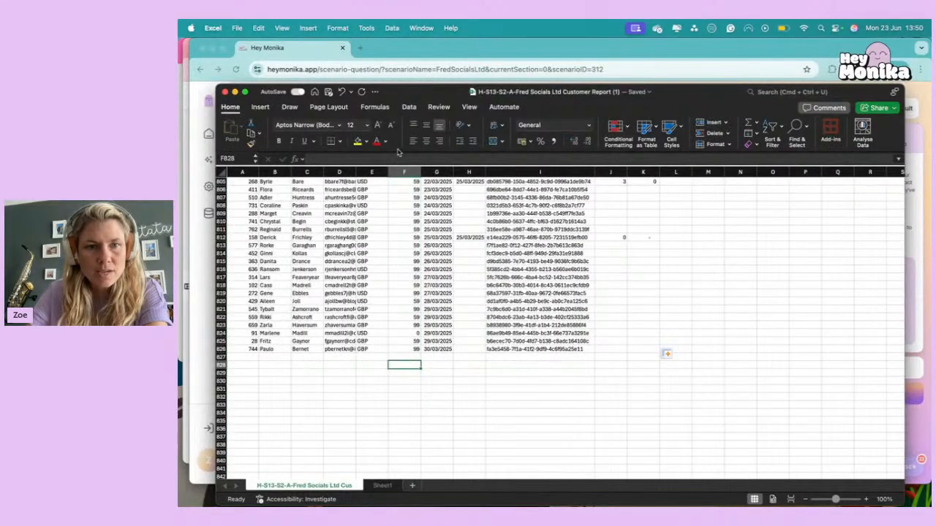
{"action": "left_click", "coordinate": [404, 172]}
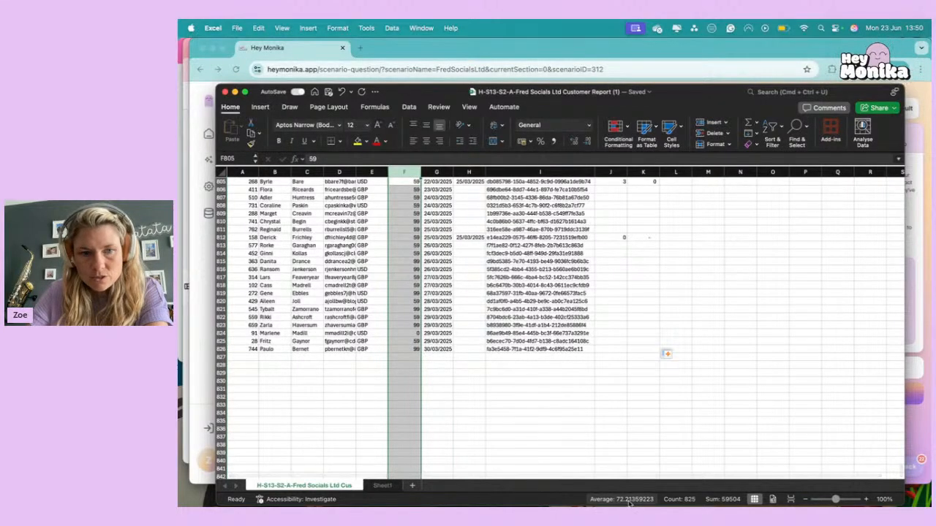
{"action": "left_click", "coordinate": [203, 374]}
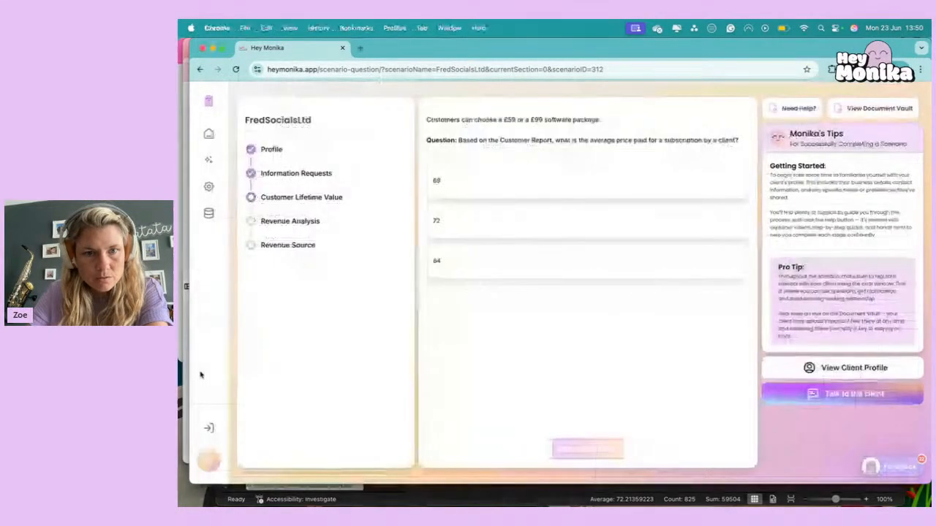
{"action": "left_click", "coordinate": [454, 220]}
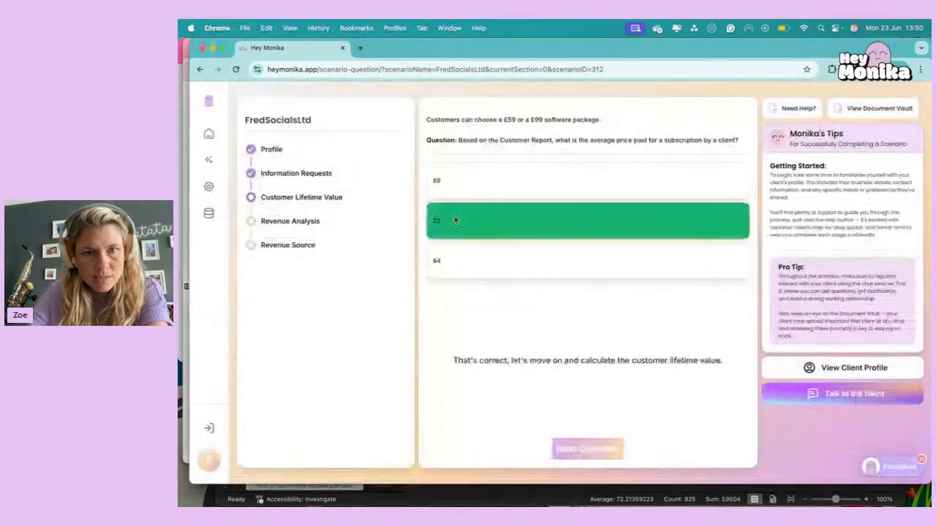
{"action": "left_click", "coordinate": [588, 449]}
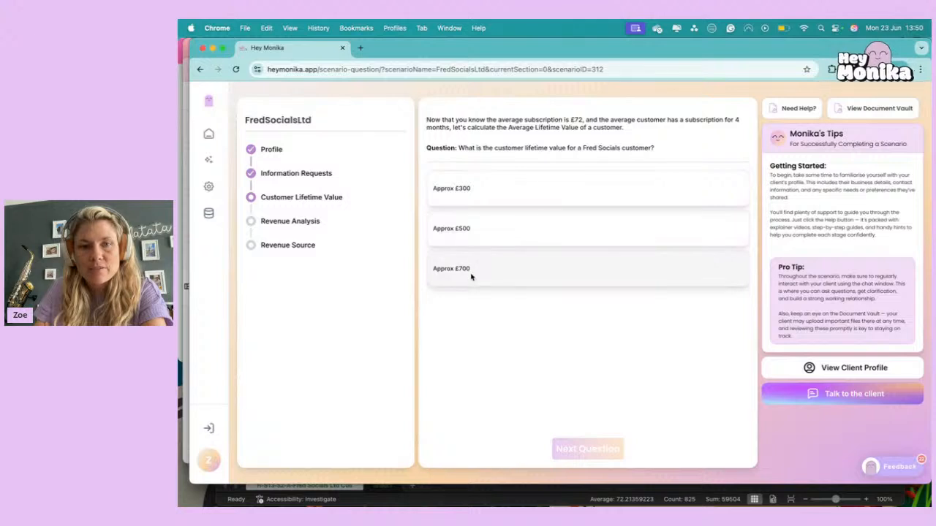
Answer the lifetime value question with Approx £300 and the unsuitable suggestion question with the free 30 day trial, moving on after each.
{"action": "left_click", "coordinate": [481, 187]}
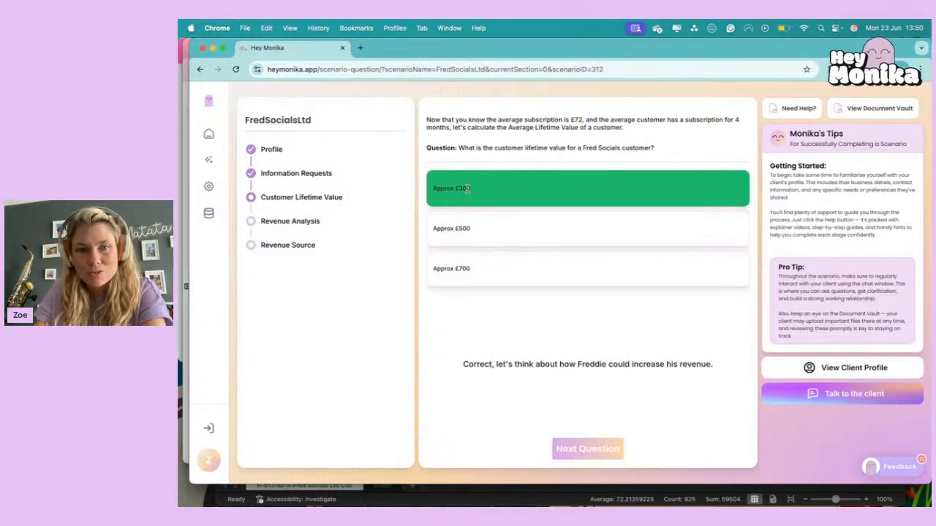
{"action": "left_click", "coordinate": [583, 452]}
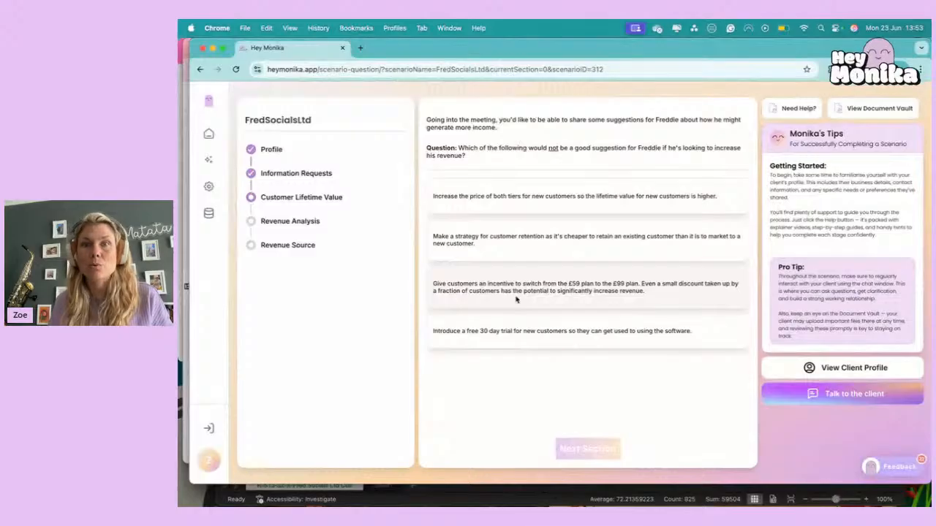
{"action": "left_click", "coordinate": [529, 332]}
{"action": "left_click", "coordinate": [611, 449]}
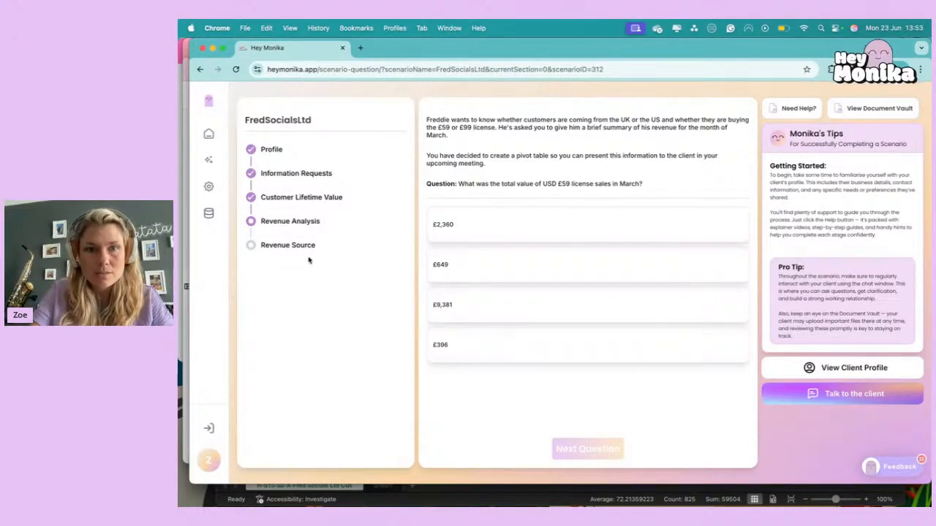
Switch to the customer report in Excel and select the data from header cell A2 to the last customer row, through the Months column.
{"action": "left_click", "coordinate": [393, 493]}
{"action": "left_click", "coordinate": [336, 365]}
{"action": "scroll", "coordinate": [333, 363], "scroll_direction": "up", "scroll_amount": 20}
{"action": "scroll", "coordinate": [330, 363], "scroll_direction": "up", "scroll_amount": 20}
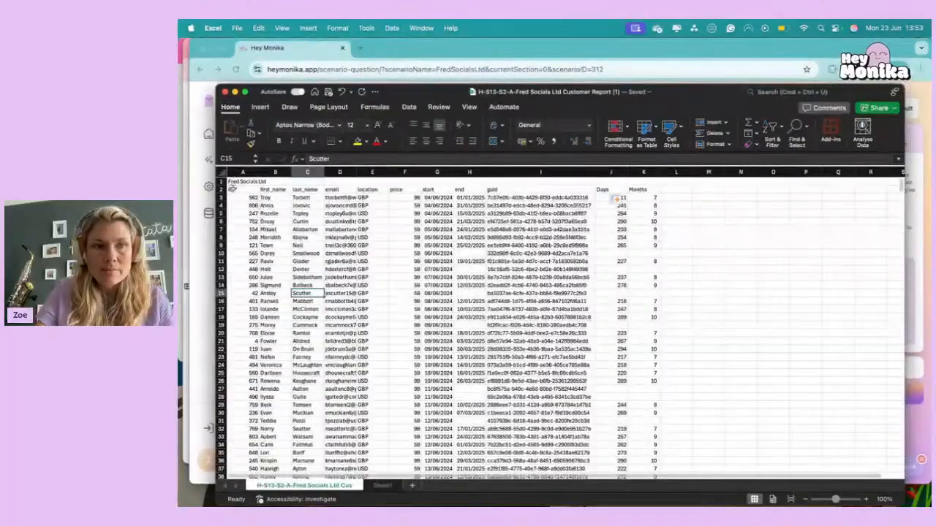
{"action": "left_click", "coordinate": [232, 190]}
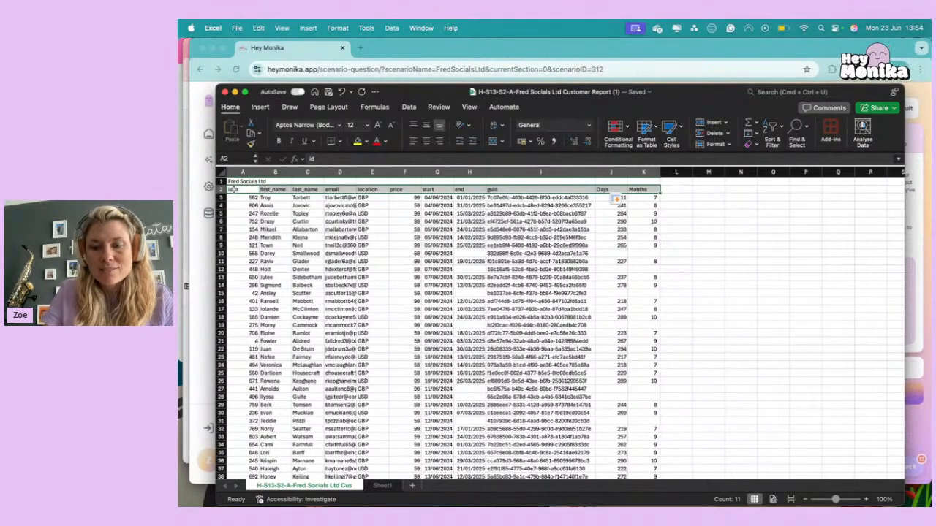
{"action": "key", "text": "super+shift+Down"}
{"action": "key", "text": "super+shift+Right"}
{"action": "scroll", "coordinate": [325, 297], "scroll_direction": "down", "scroll_amount": 5}
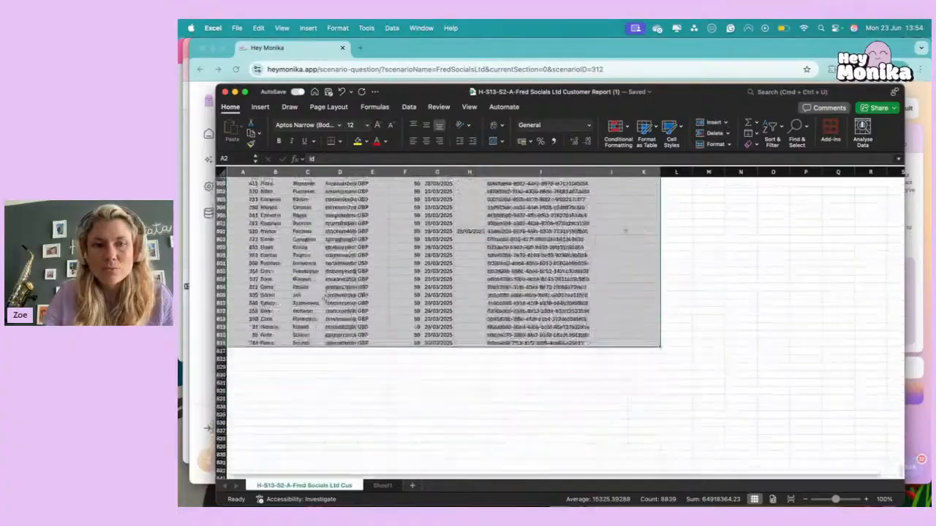
{"action": "scroll", "coordinate": [325, 296], "scroll_direction": "up", "scroll_amount": 15}
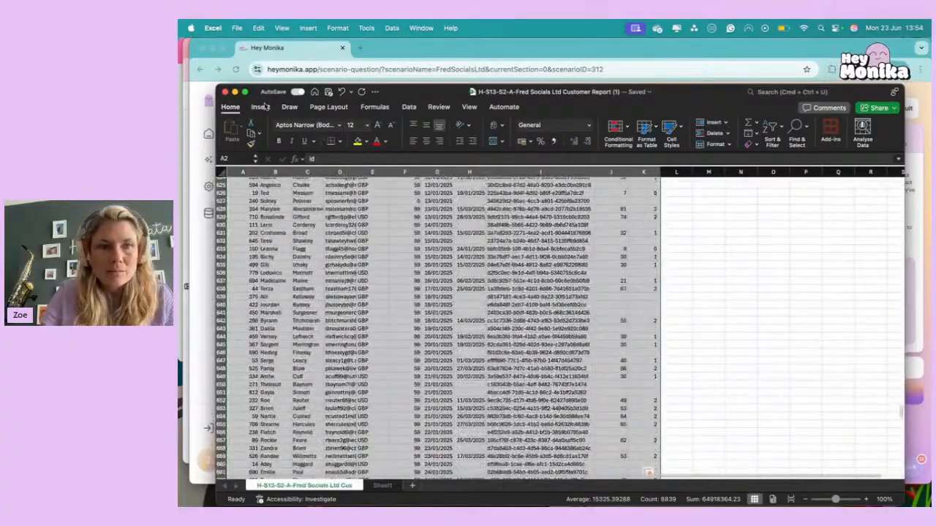
Create a pivot table from the selected customer data in a new worksheet.
{"action": "left_click", "coordinate": [261, 107]}
{"action": "left_click", "coordinate": [229, 128]}
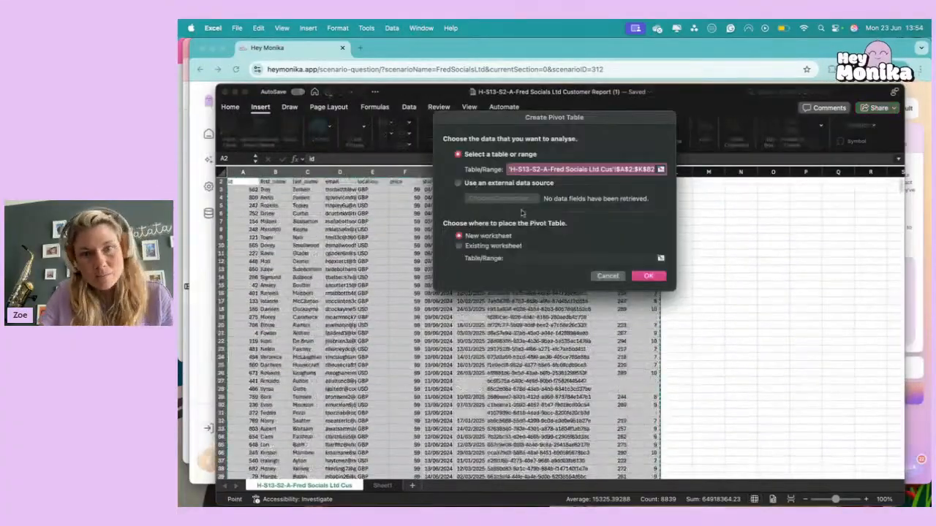
{"action": "left_click", "coordinate": [649, 276]}
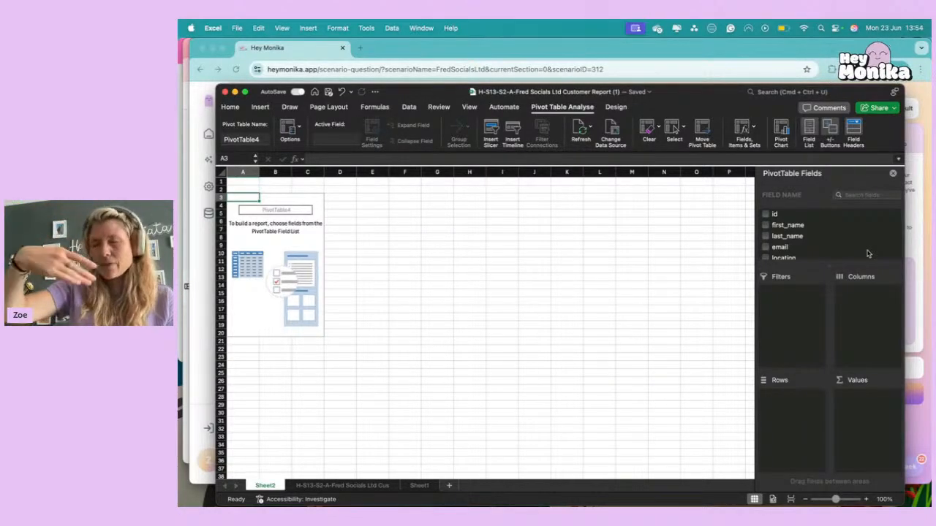
Add the price field to the pivot table as both its rows and its summed values.
{"action": "scroll", "coordinate": [819, 252], "scroll_direction": "down", "scroll_amount": 3}
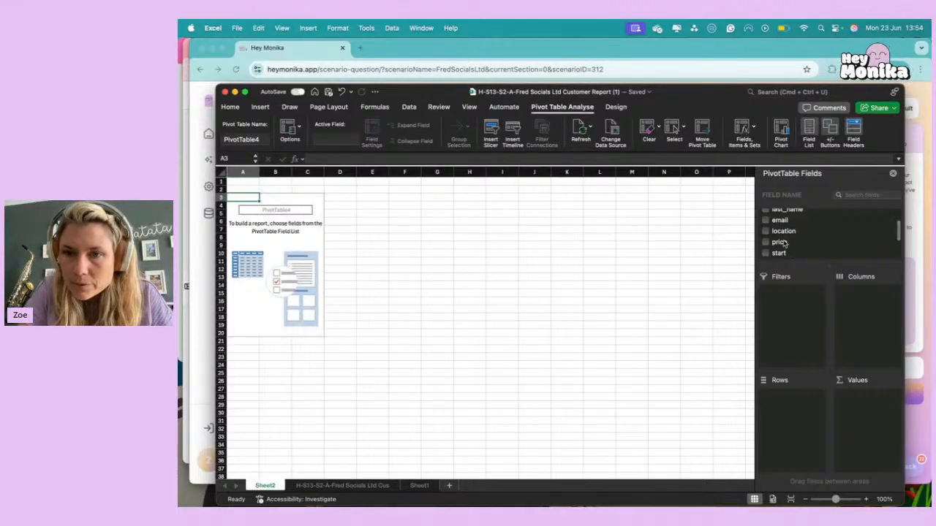
{"action": "left_click_drag", "start_coordinate": [780, 245], "coordinate": [800, 406]}
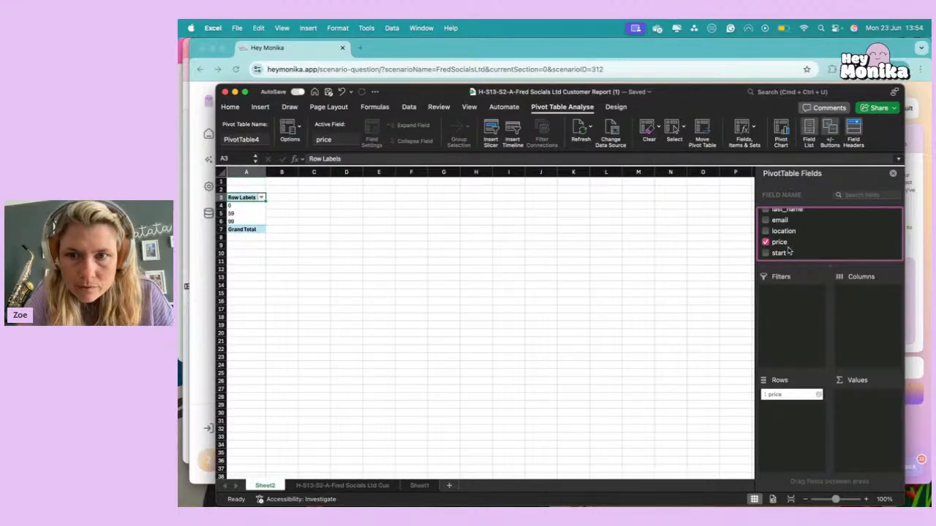
{"action": "left_click_drag", "start_coordinate": [785, 247], "coordinate": [865, 400]}
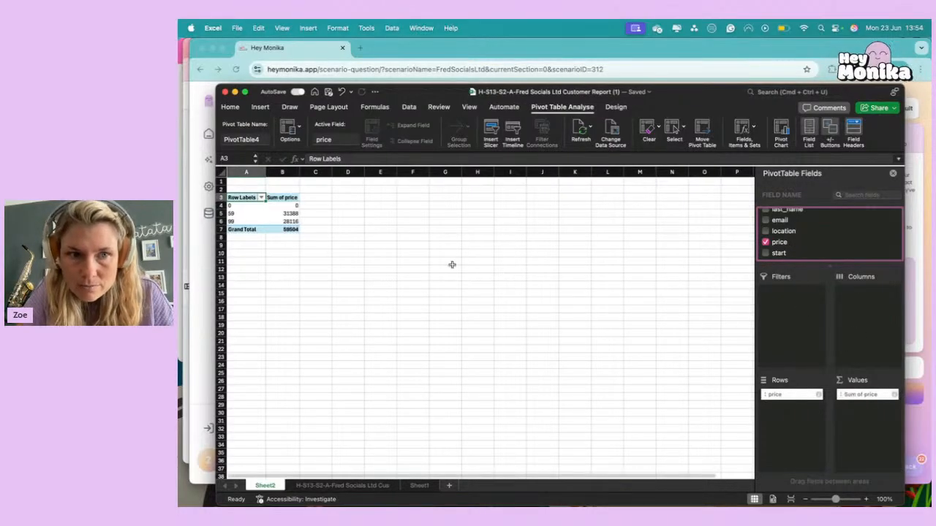
Check the pivot table's price totals against the sum of the price column in the customer report sheet.
{"action": "left_click", "coordinate": [290, 212]}
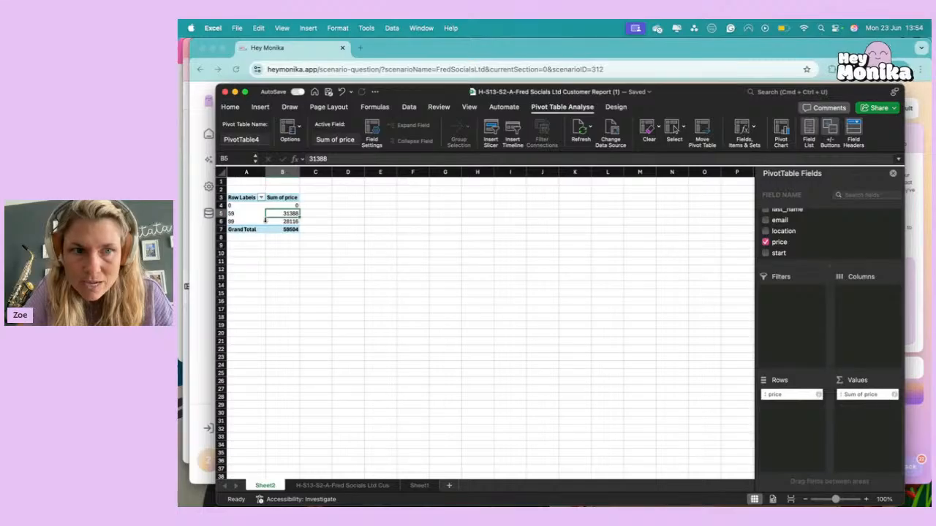
{"action": "left_click", "coordinate": [291, 220]}
{"action": "left_click", "coordinate": [299, 258]}
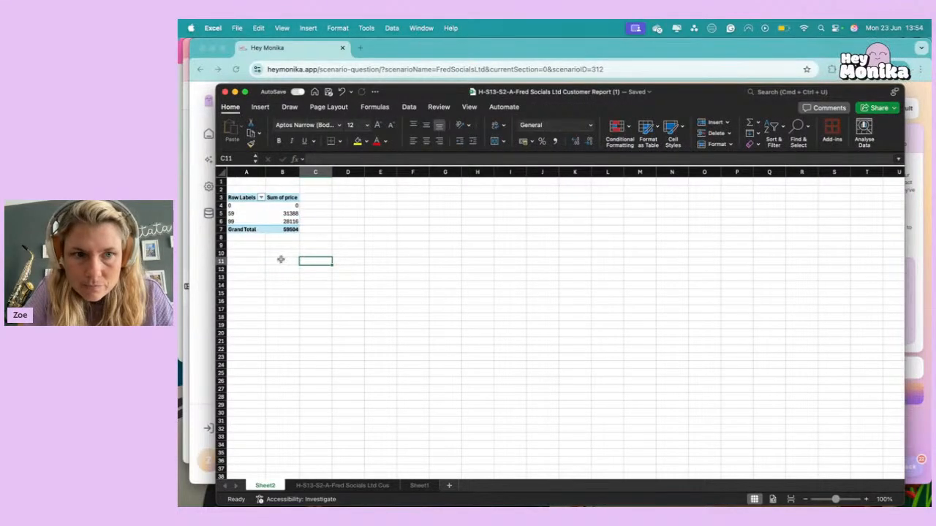
{"action": "left_click", "coordinate": [341, 485]}
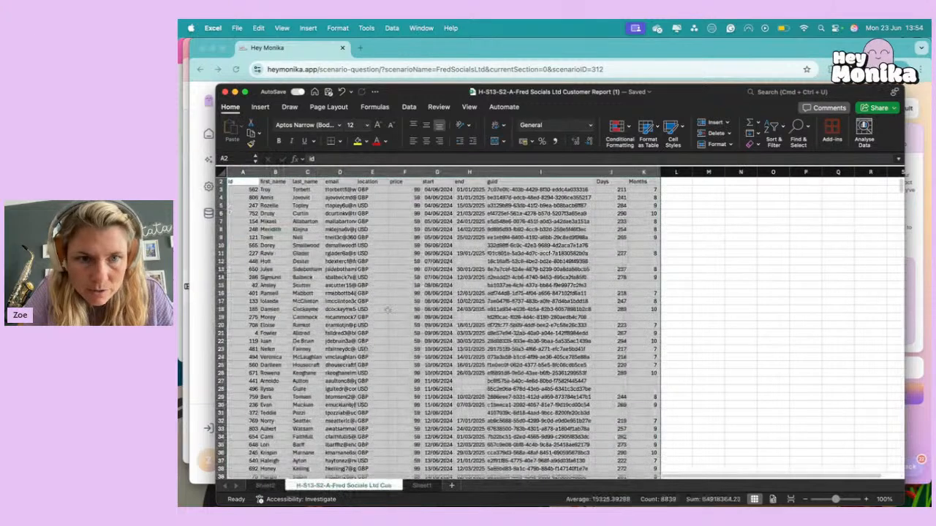
{"action": "left_click", "coordinate": [406, 171]}
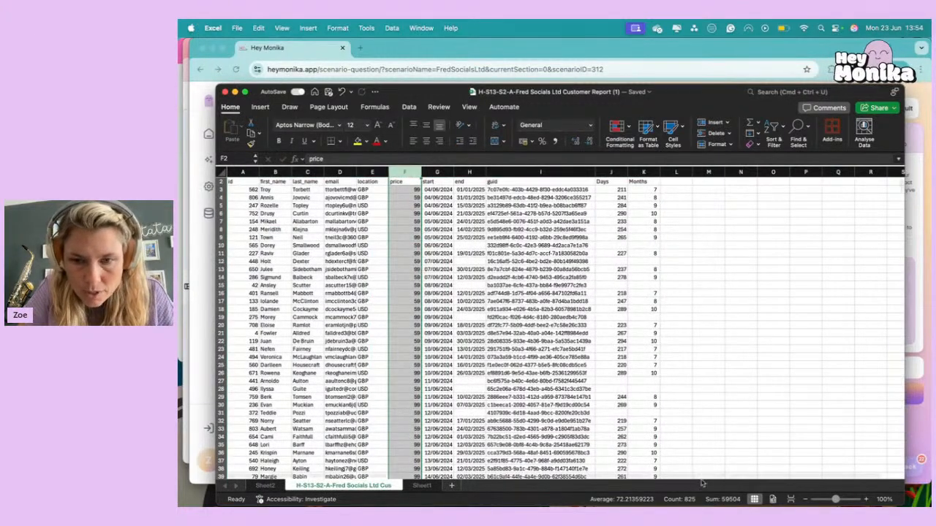
Rename the pivot table's worksheet as USD x £59.
{"action": "left_click", "coordinate": [267, 486]}
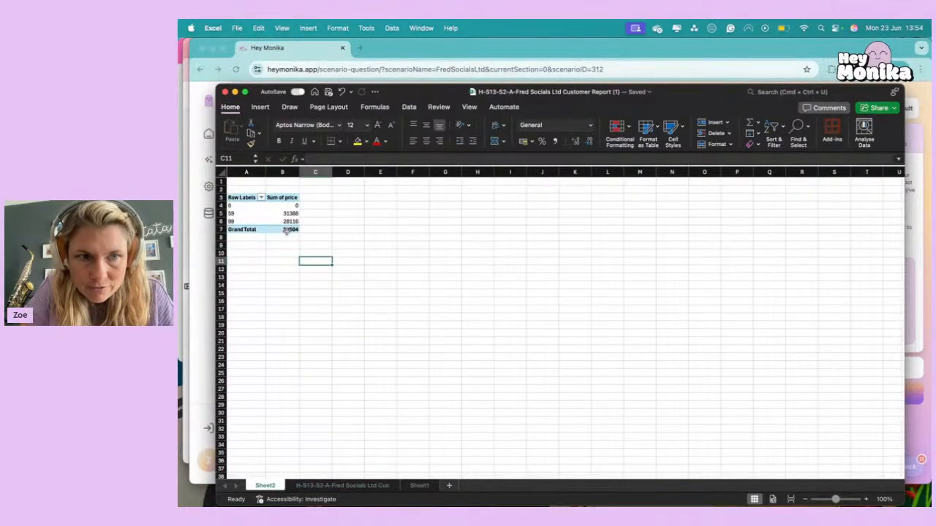
{"action": "right_click", "coordinate": [265, 488]}
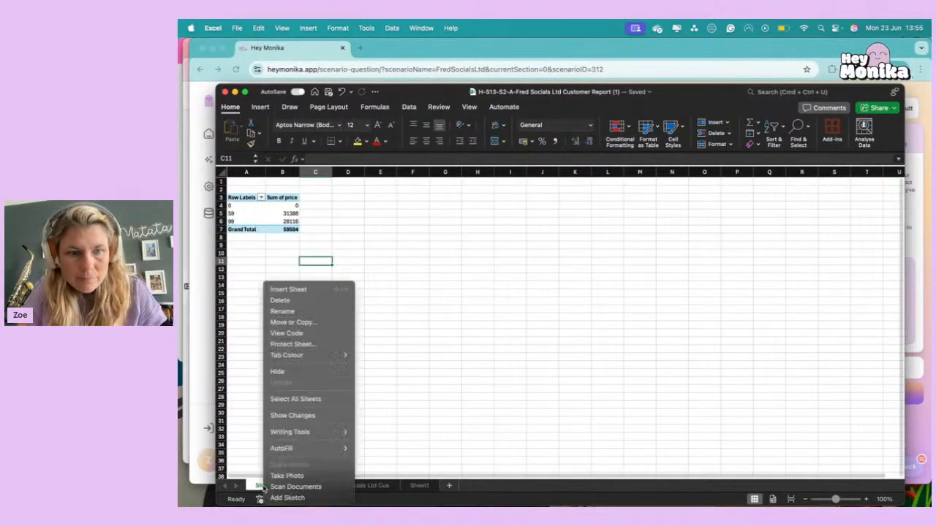
{"action": "left_click", "coordinate": [284, 312]}
{"action": "type", "text": "us"}
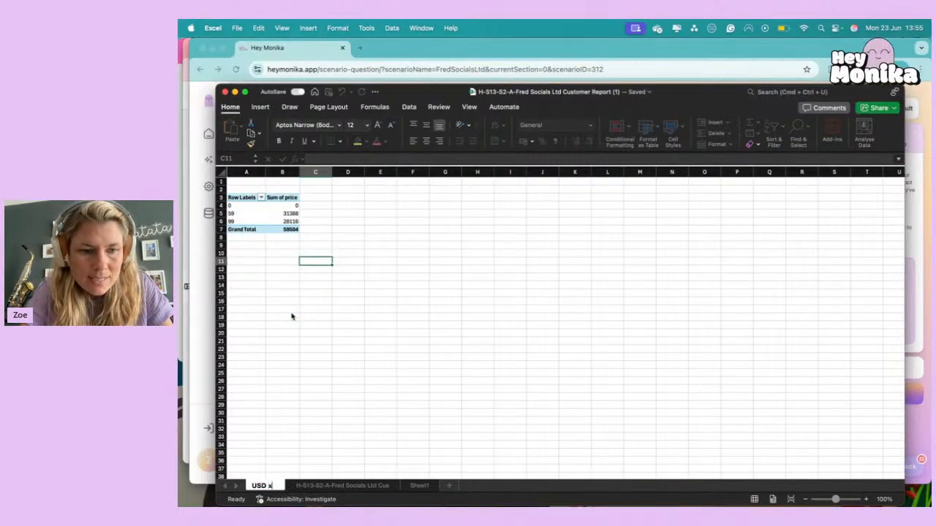
{"action": "type", "text": "D x £59"}
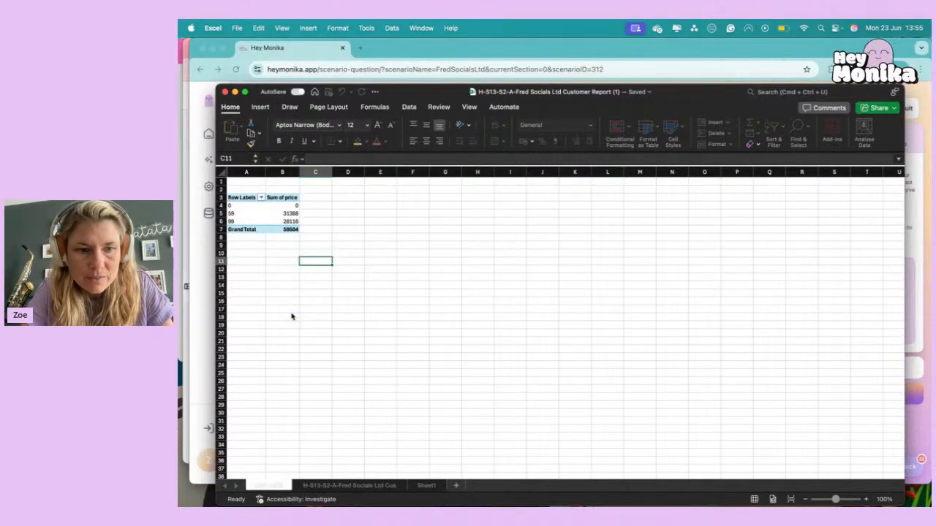
{"action": "key", "text": "Return"}
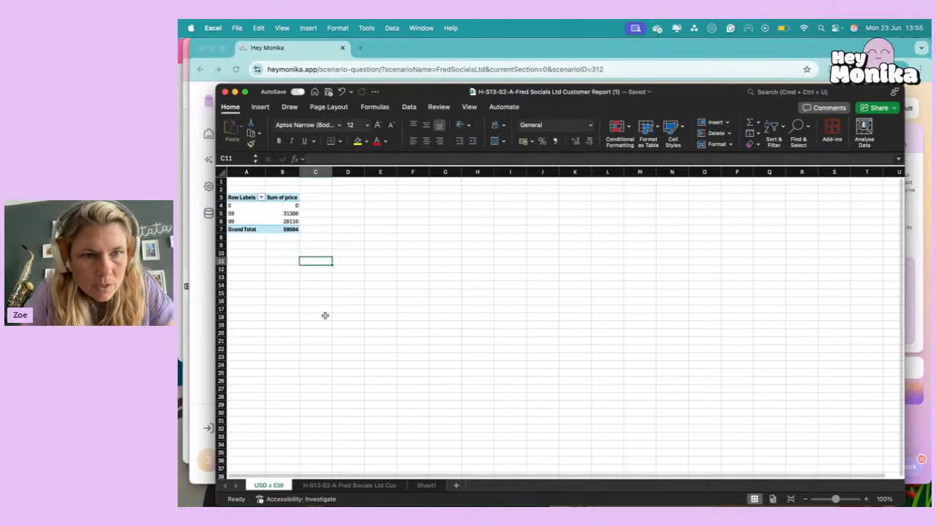
Add the start date field to the pivot table's rows beneath price.
{"action": "left_click", "coordinate": [282, 214]}
{"action": "scroll", "coordinate": [815, 249], "scroll_direction": "down", "scroll_amount": 3}
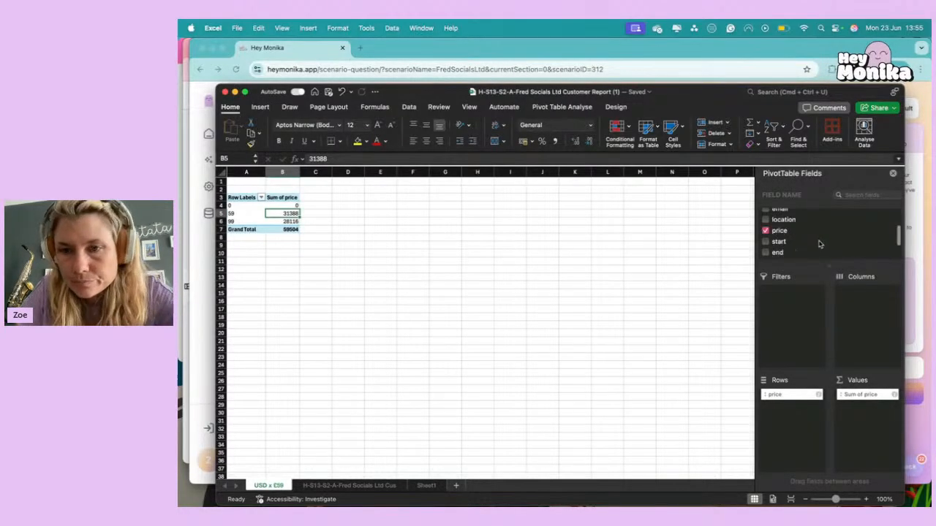
{"action": "scroll", "coordinate": [819, 244], "scroll_direction": "up", "scroll_amount": 2}
{"action": "scroll", "coordinate": [819, 244], "scroll_direction": "down", "scroll_amount": 3}
{"action": "scroll", "coordinate": [819, 244], "scroll_direction": "down", "scroll_amount": 1}
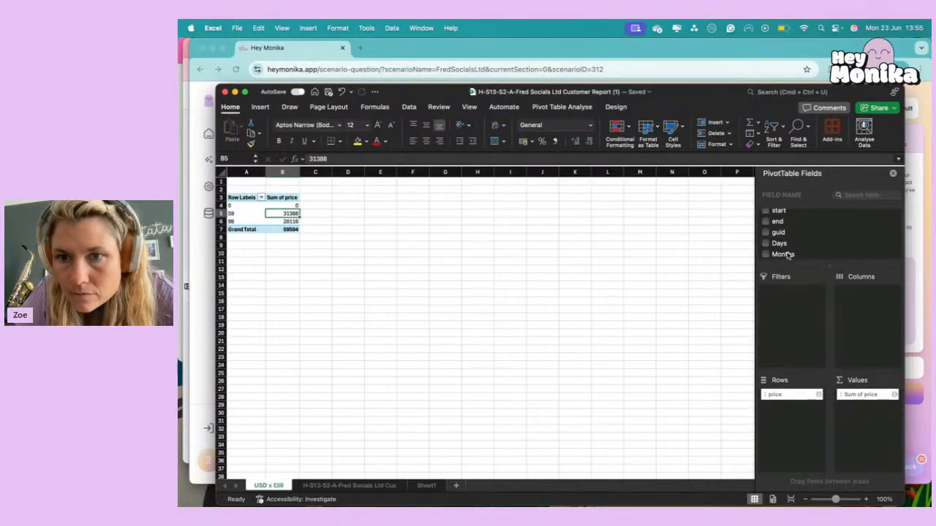
{"action": "left_click_drag", "start_coordinate": [779, 213], "coordinate": [790, 411]}
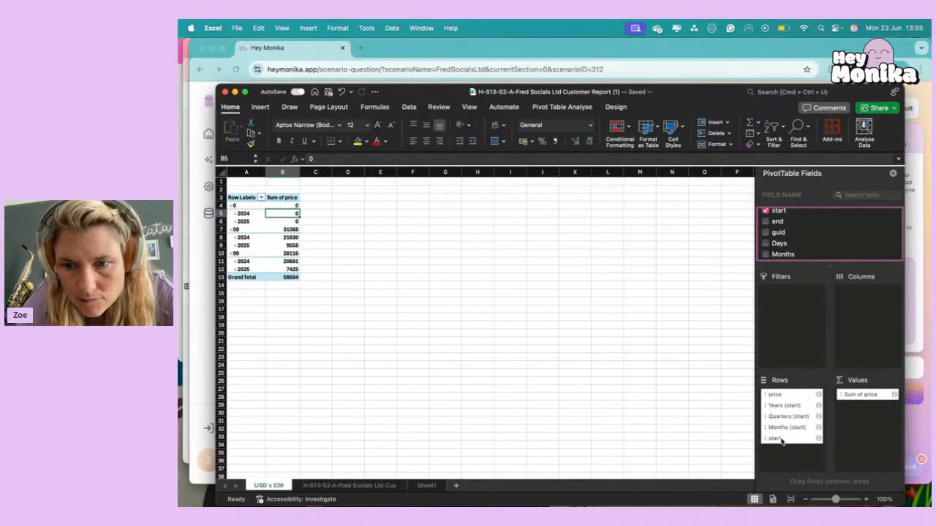
Make Months (start) a pivot table filter and remove start, Quarters (start) and Years (start) from the rows.
{"action": "left_click_drag", "start_coordinate": [782, 427], "coordinate": [788, 332]}
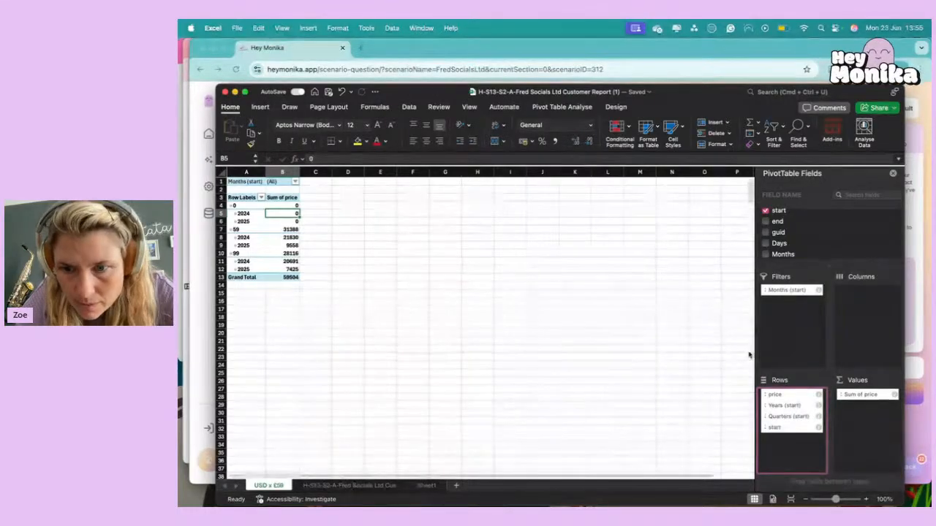
{"action": "left_click_drag", "start_coordinate": [779, 427], "coordinate": [810, 241]}
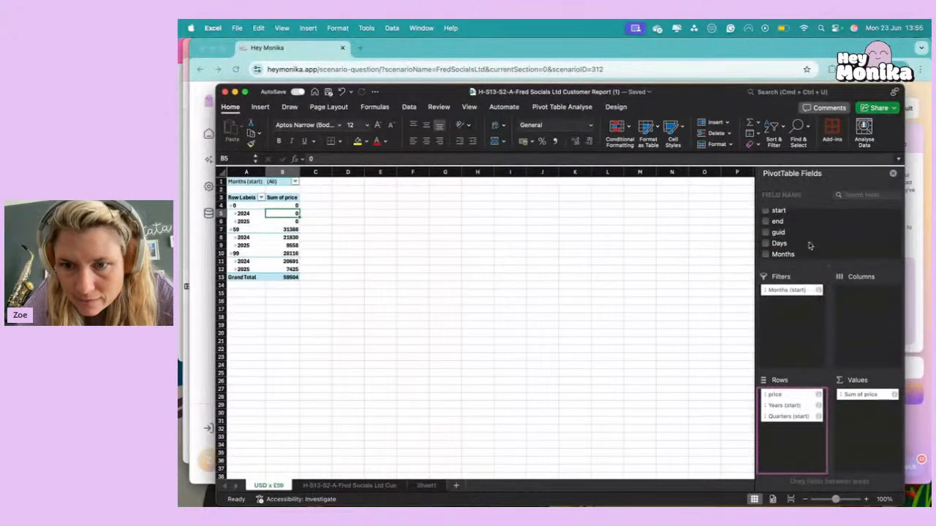
{"action": "left_click_drag", "start_coordinate": [773, 415], "coordinate": [802, 234]}
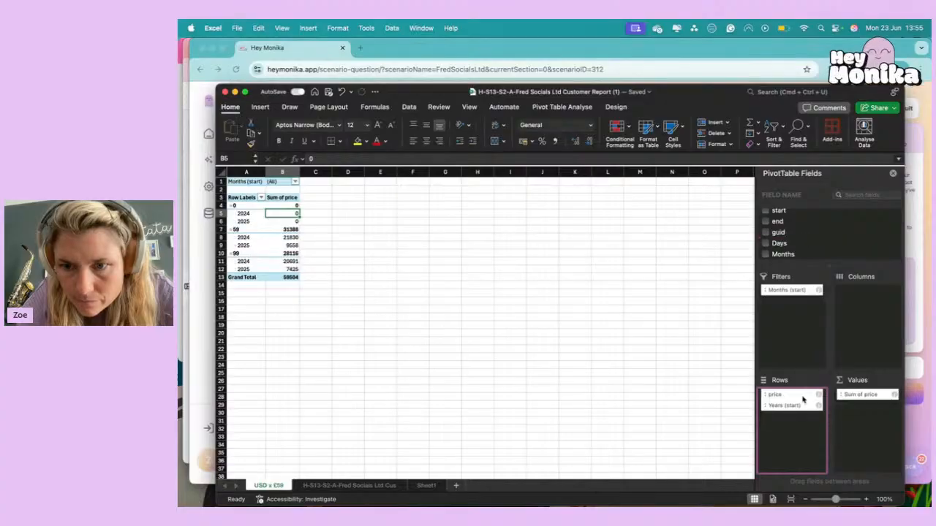
{"action": "left_click_drag", "start_coordinate": [795, 407], "coordinate": [833, 235]}
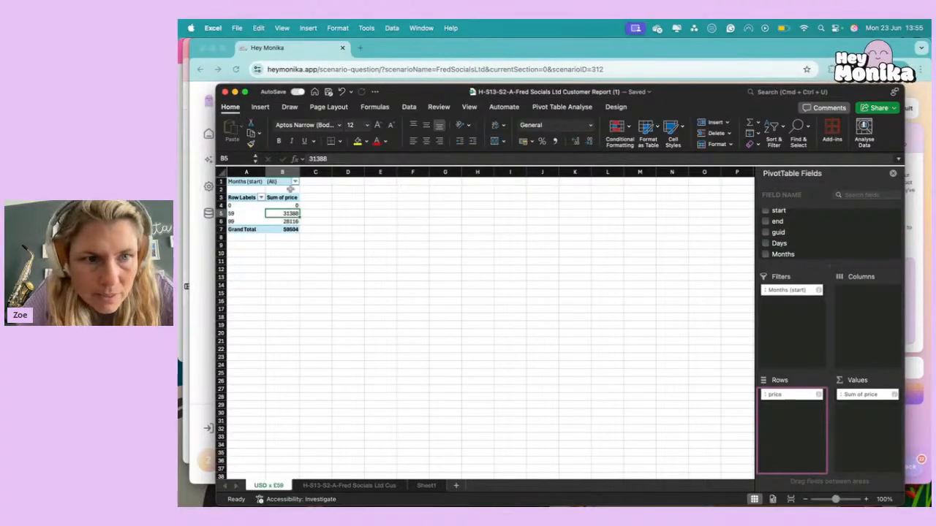
Filter the pivot table's Months (start) field to show only Mar.
{"action": "left_click", "coordinate": [295, 182]}
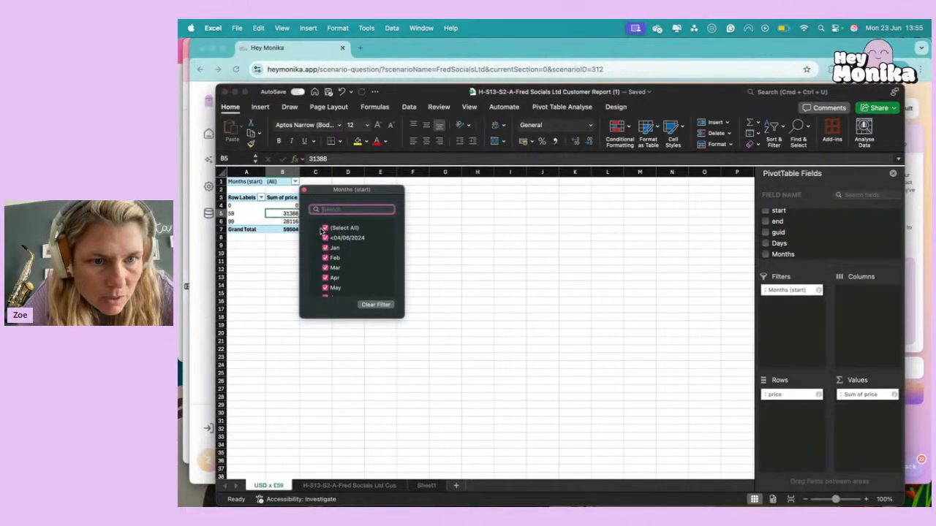
{"action": "left_click", "coordinate": [325, 229]}
{"action": "left_click", "coordinate": [312, 181]}
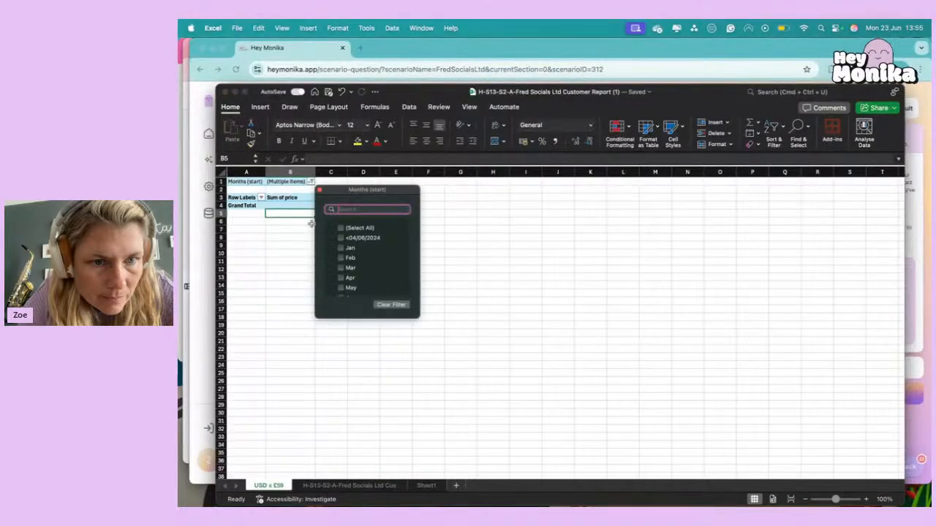
{"action": "left_click", "coordinate": [343, 269]}
{"action": "left_click", "coordinate": [439, 247]}
{"action": "left_click", "coordinate": [477, 252]}
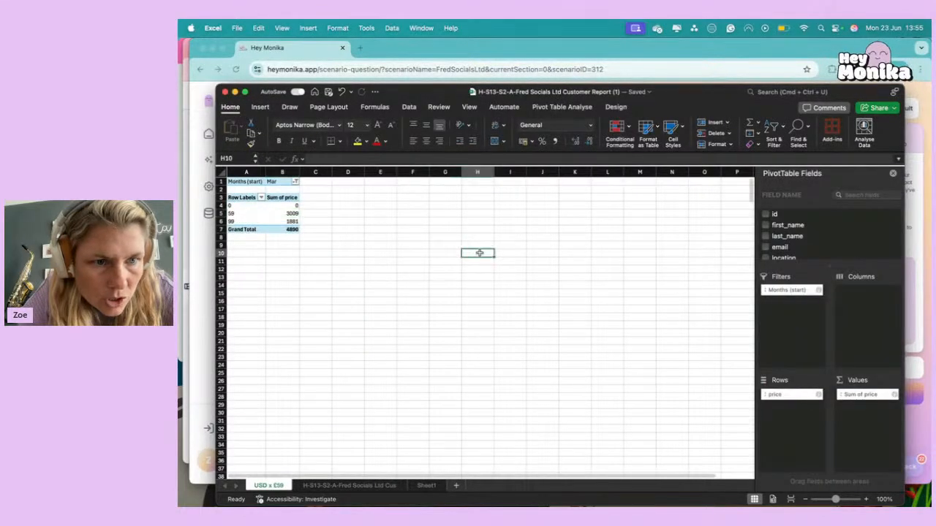
Add the location field to the pivot table's columns to split the March price totals by currency.
{"action": "left_click", "coordinate": [314, 237]}
{"action": "left_click", "coordinate": [291, 231]}
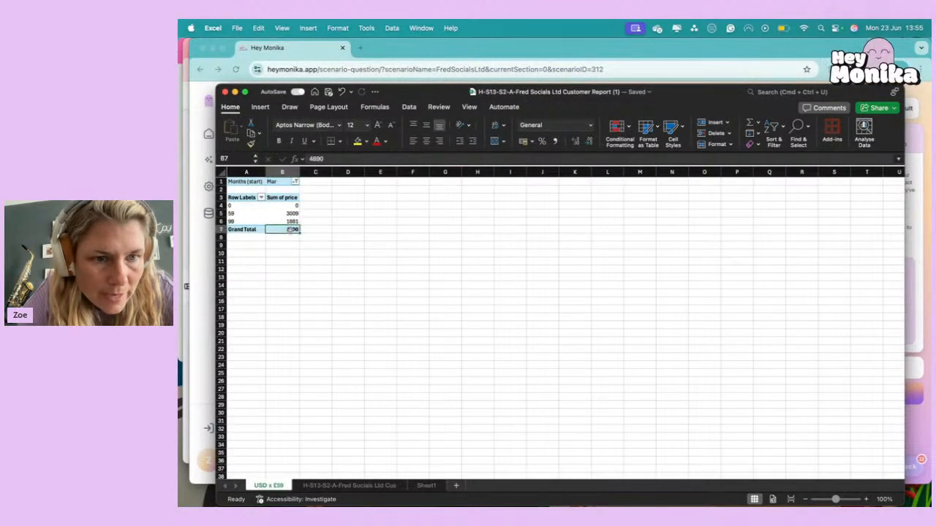
{"action": "left_click", "coordinate": [284, 213]}
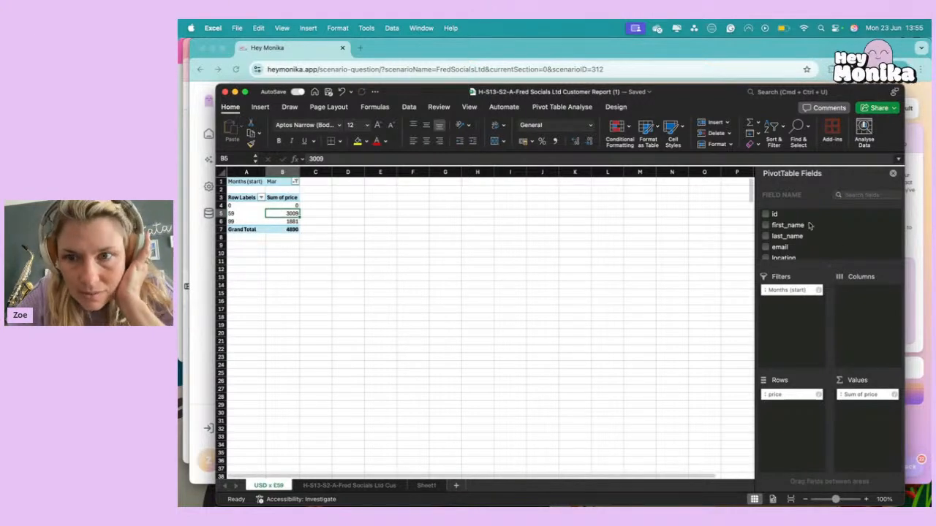
{"action": "scroll", "coordinate": [778, 251], "scroll_direction": "down", "scroll_amount": 2}
{"action": "left_click_drag", "start_coordinate": [781, 234], "coordinate": [878, 337]}
{"action": "left_click", "coordinate": [506, 275]}
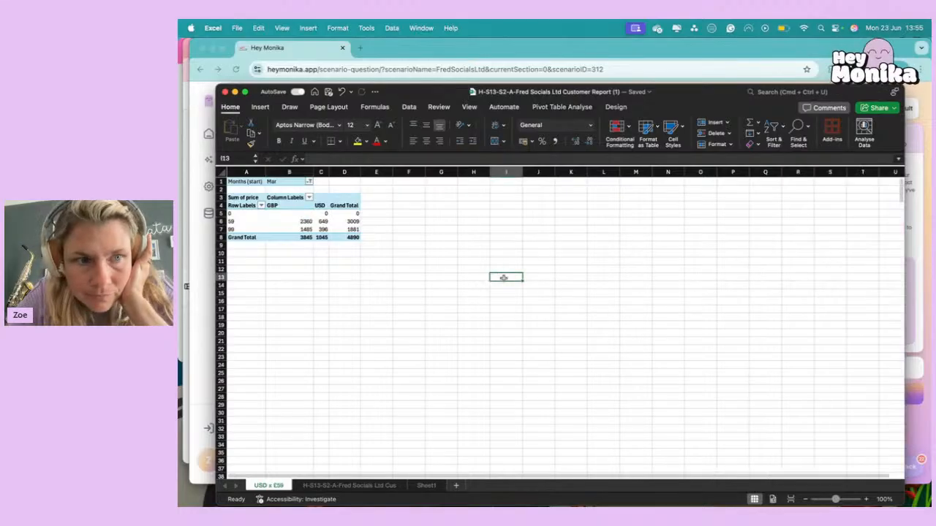
Answer the March USD £59 license sales question in Hey Monika with £649 and continue to the next question.
{"action": "left_click", "coordinate": [234, 221]}
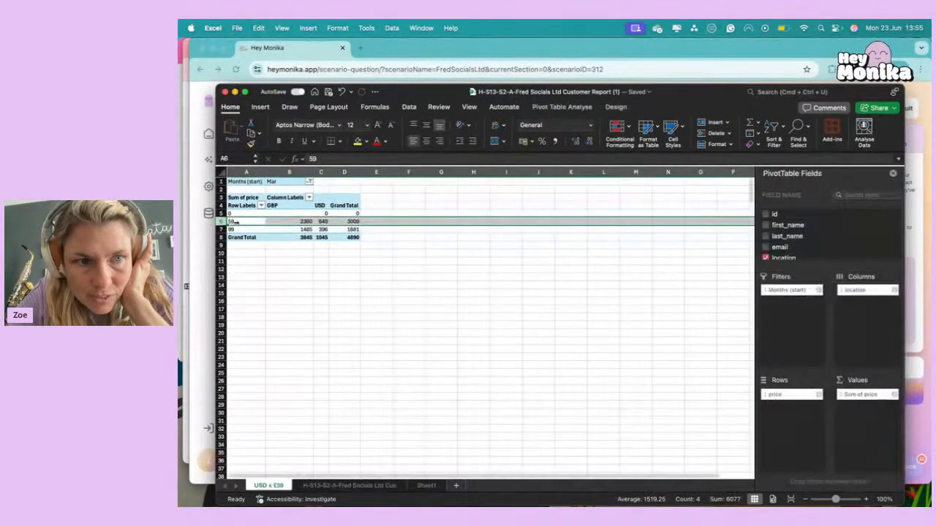
{"action": "left_click", "coordinate": [322, 221]}
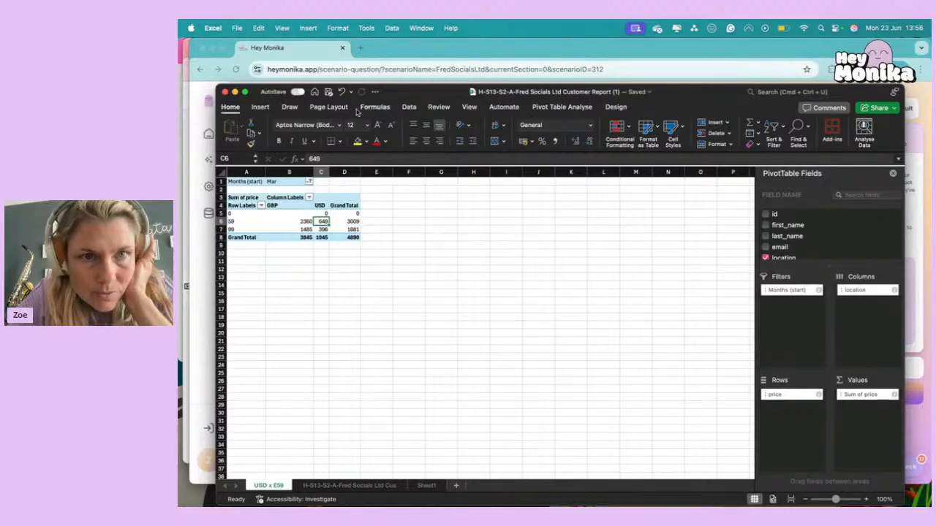
{"action": "left_click", "coordinate": [188, 285]}
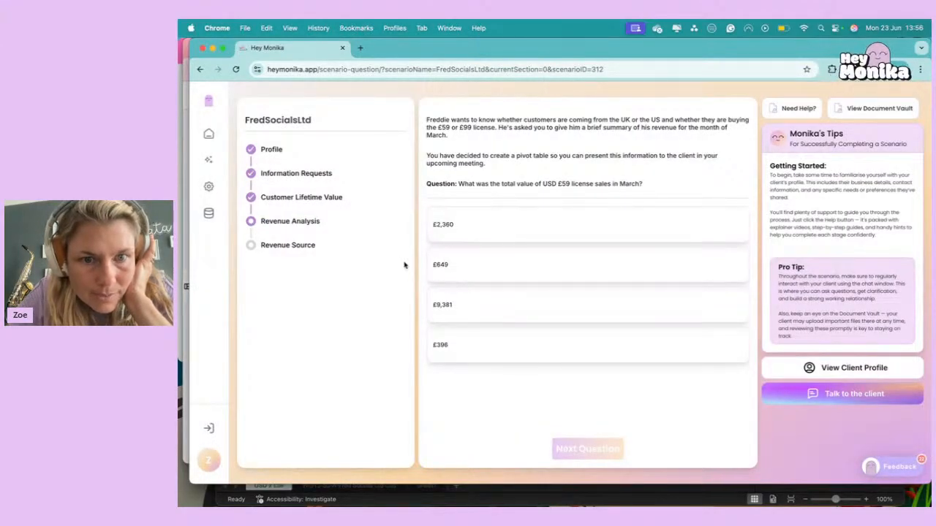
{"action": "left_click", "coordinate": [436, 277]}
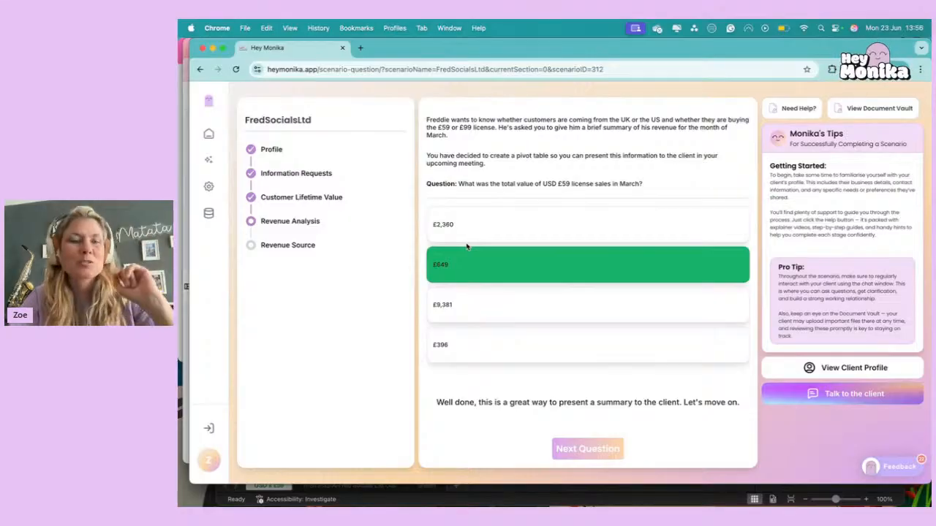
{"action": "left_click", "coordinate": [359, 499]}
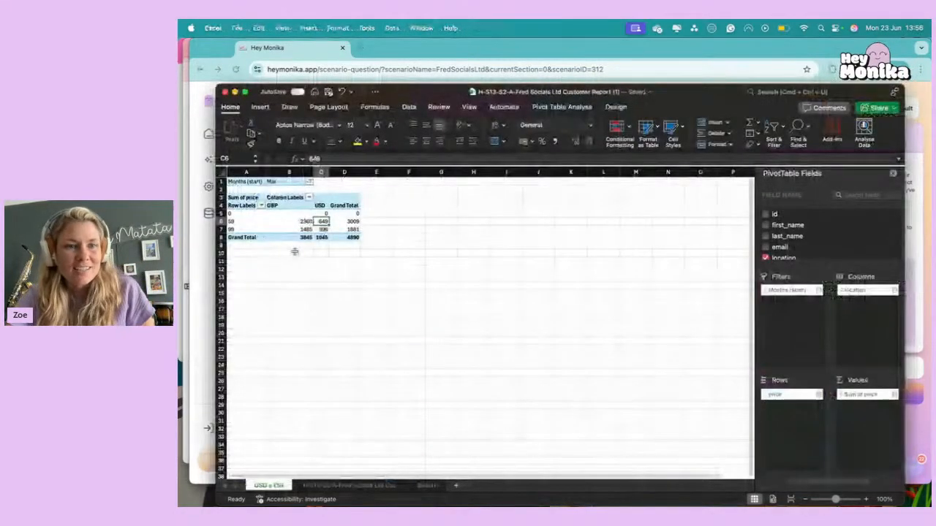
{"action": "left_click", "coordinate": [216, 382]}
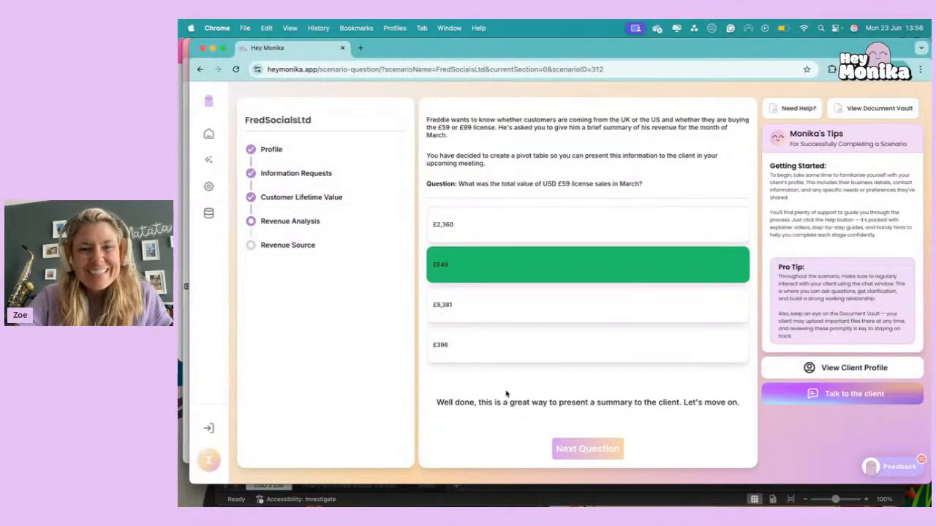
{"action": "left_click", "coordinate": [607, 455]}
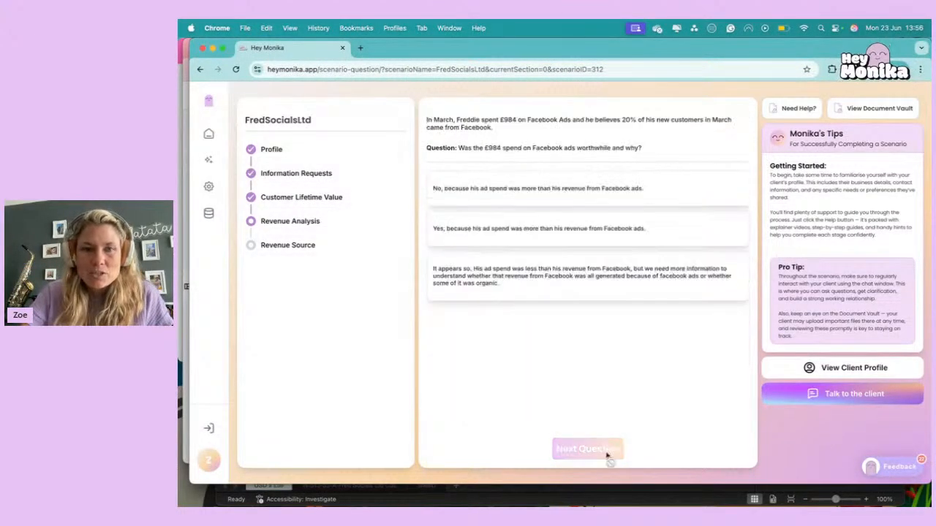
Review the customer report sheet and the March pivot table in Excel against Hey Monika's Facebook Ads question.
{"action": "left_click", "coordinate": [402, 500]}
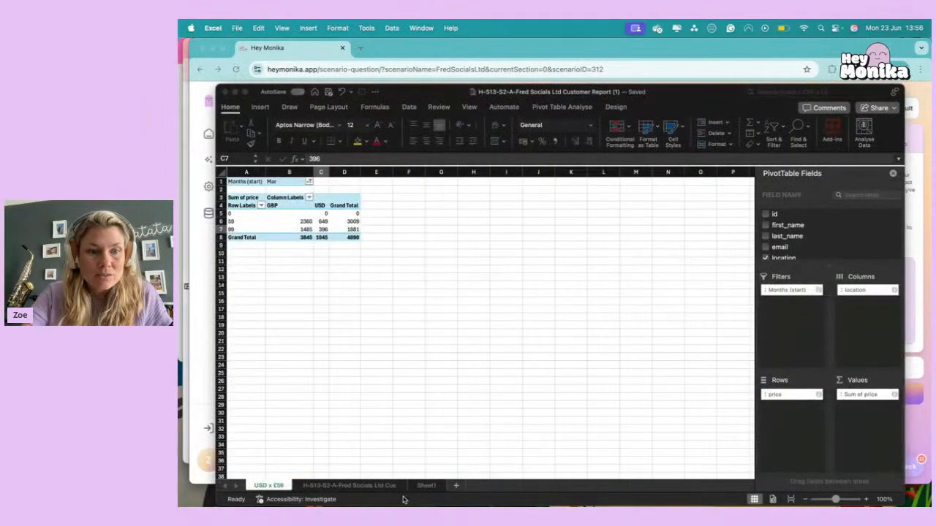
{"action": "left_click", "coordinate": [352, 264]}
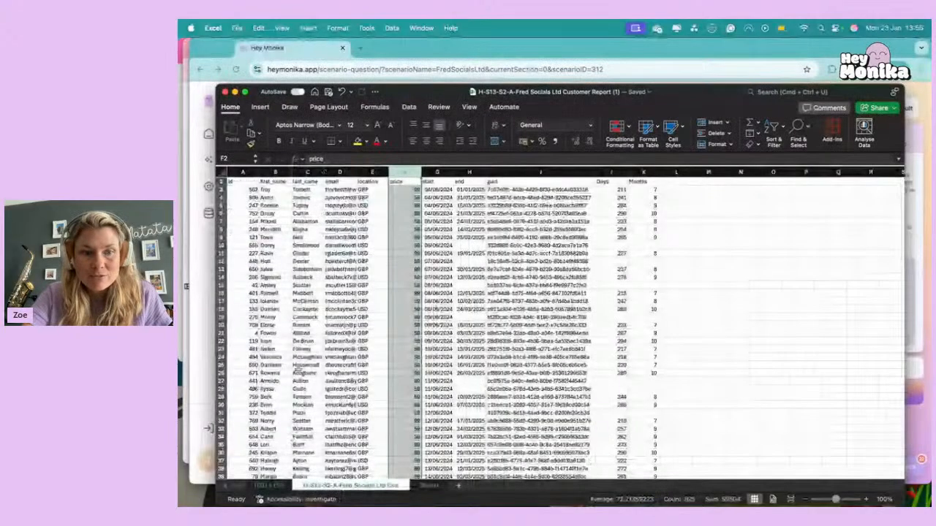
{"action": "left_click", "coordinate": [272, 485]}
{"action": "left_click", "coordinate": [248, 293]}
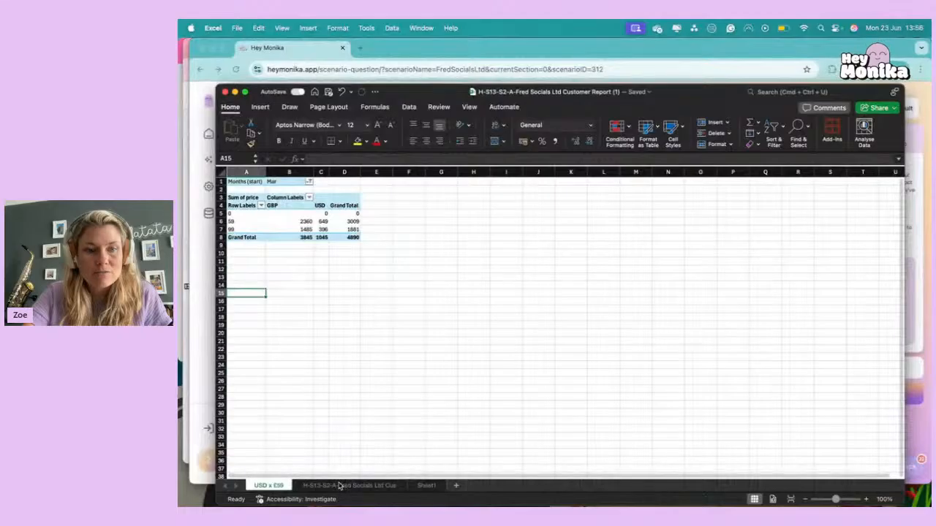
{"action": "left_click", "coordinate": [915, 436]}
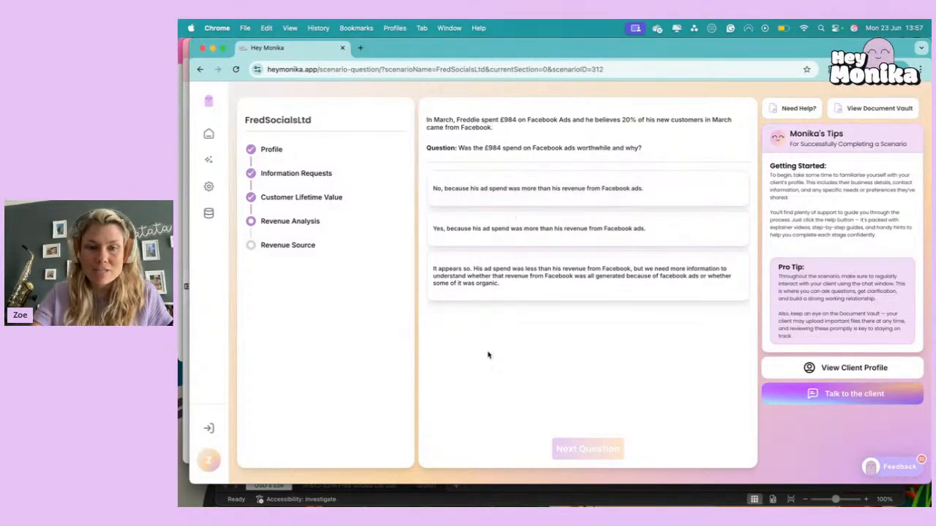
In Excel, calculate 20% of the pivot table's March grand total in F8 and label it FB Sales in G8.
{"action": "left_click", "coordinate": [501, 495]}
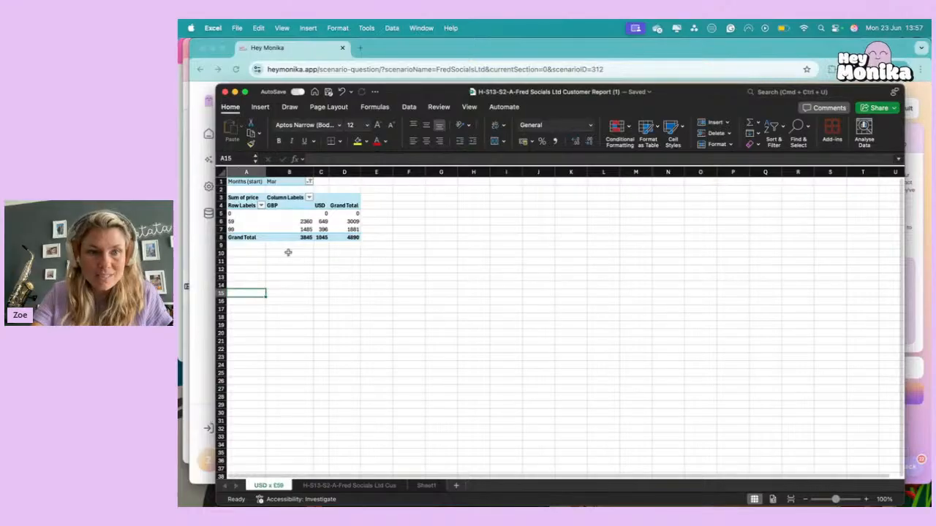
{"action": "left_click", "coordinate": [355, 237]}
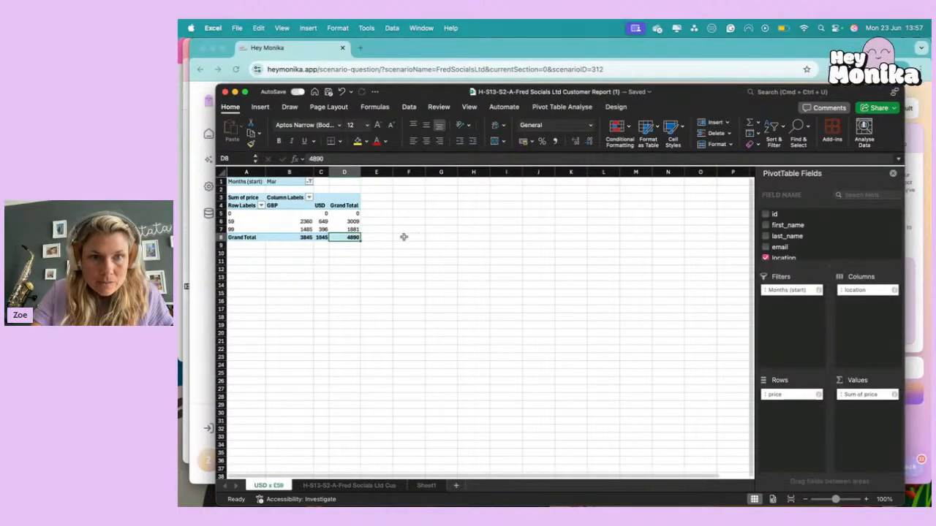
{"action": "left_click", "coordinate": [404, 239]}
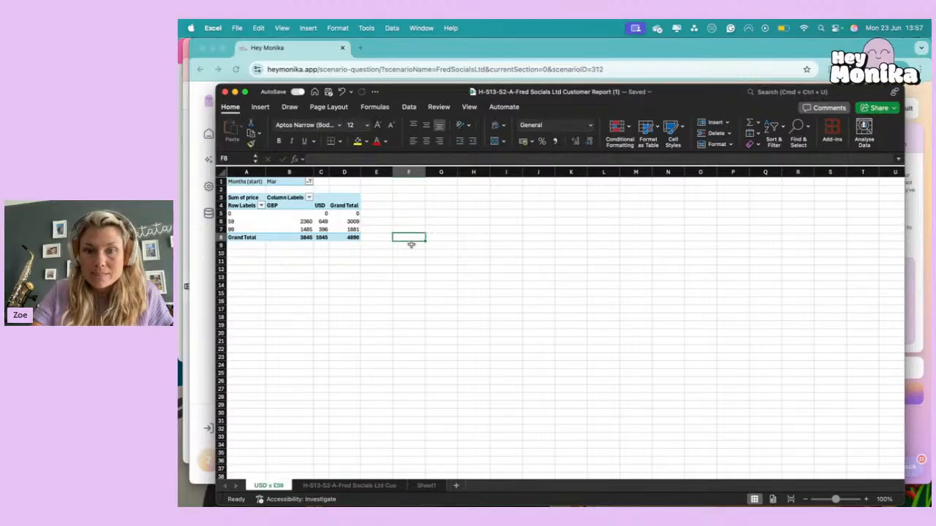
{"action": "type", "text": "="}
{"action": "key", "text": "Left"}
{"action": "key", "text": "Left"}
{"action": "type", "text": "*"}
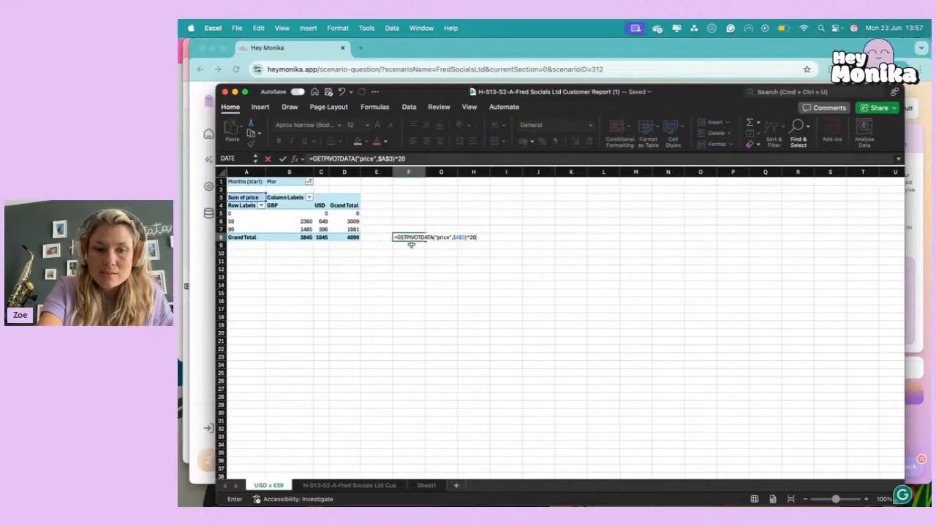
{"action": "key", "text": "Return"}
{"action": "key", "text": "Up"}
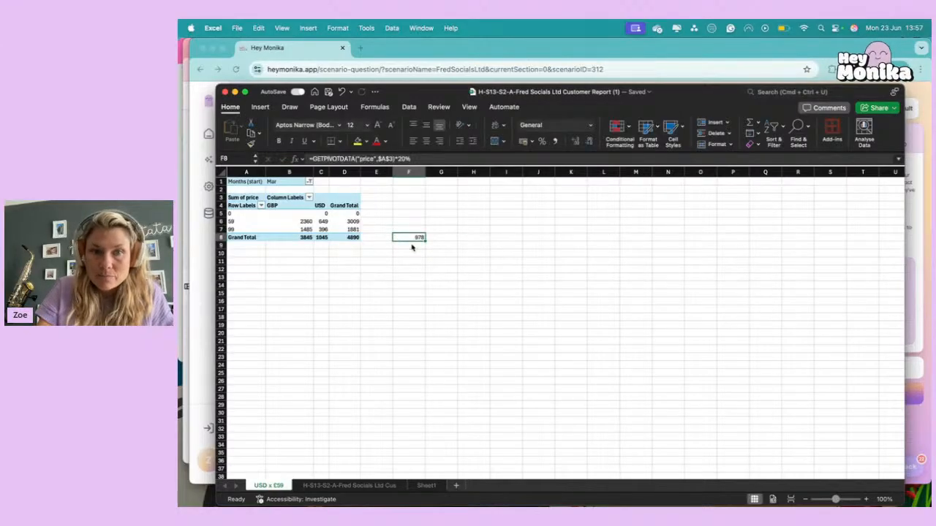
{"action": "key", "text": "Right"}
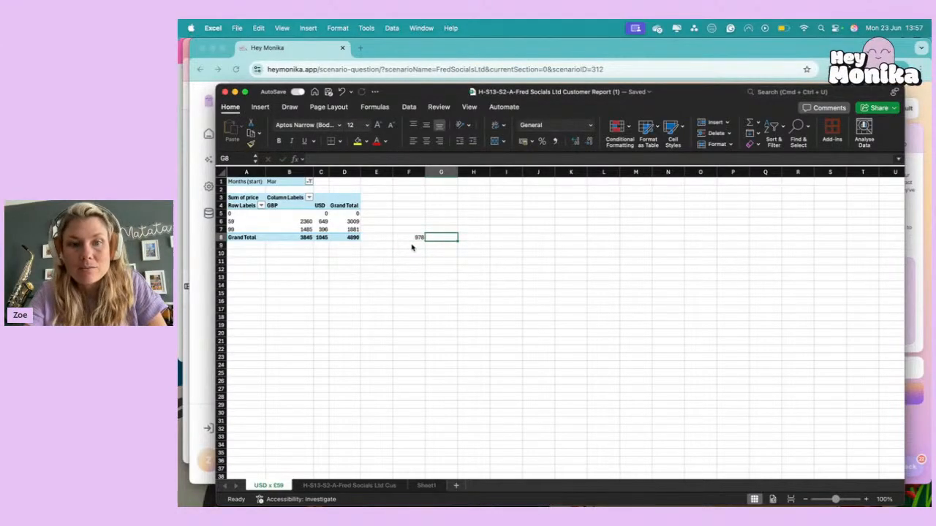
{"action": "type", "text": "FB Sales"}
{"action": "key", "text": "Return"}
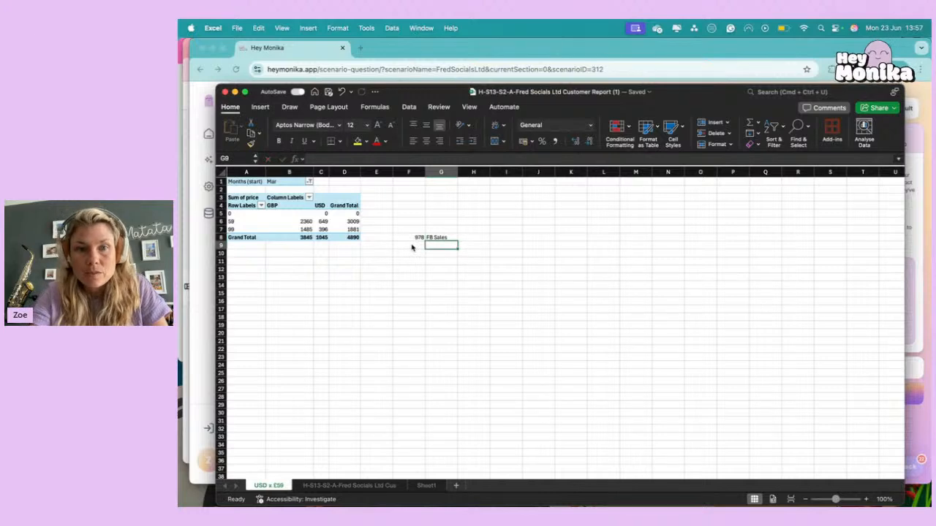
Enter the Facebook Ads cost of 984 in F9 and label it Ad spend in G9.
{"action": "left_click", "coordinate": [412, 248]}
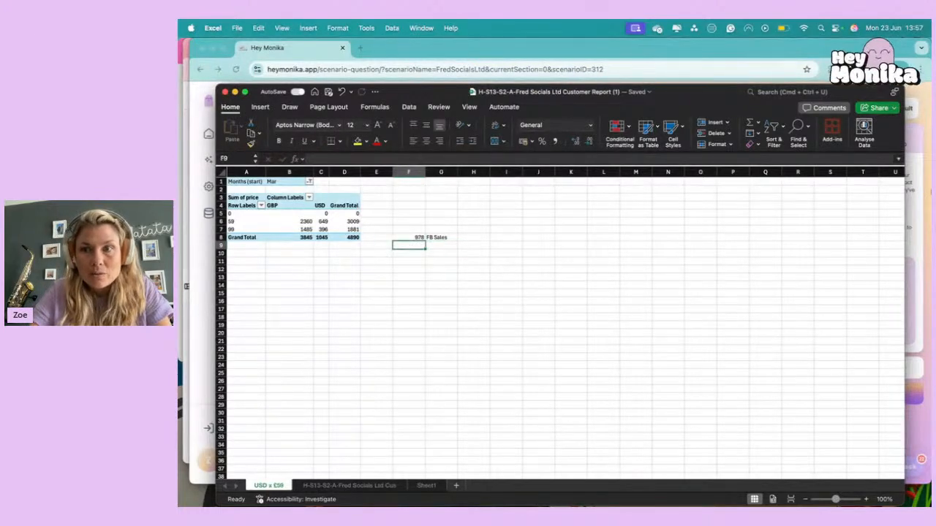
{"action": "left_click", "coordinate": [916, 213]}
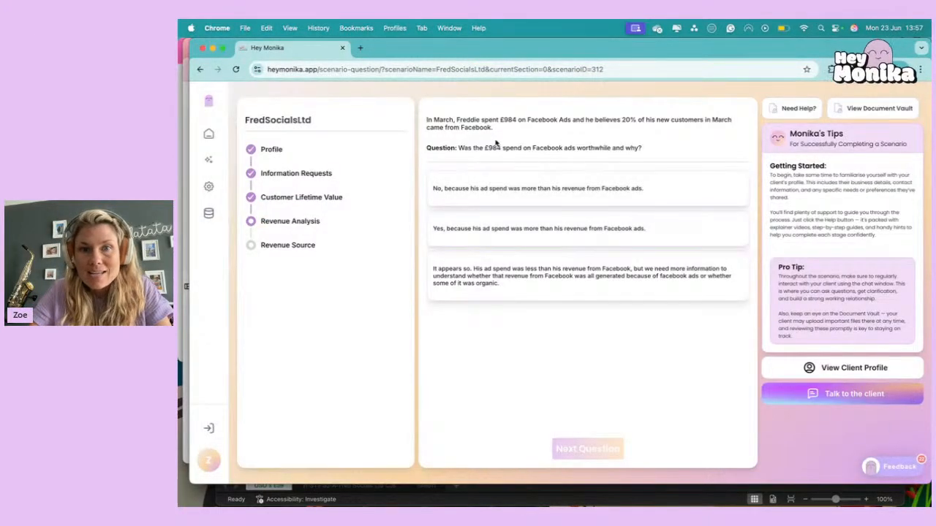
{"action": "left_click", "coordinate": [589, 490]}
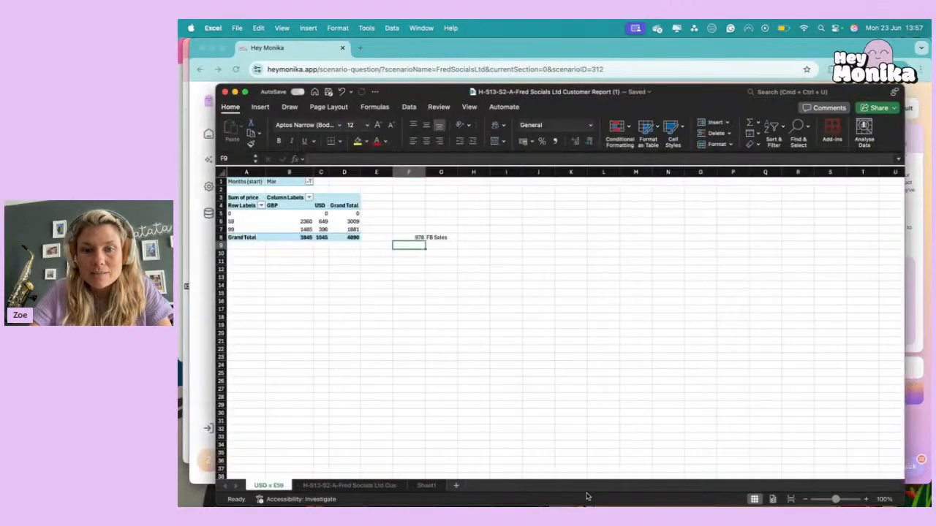
{"action": "type", "text": "984"}
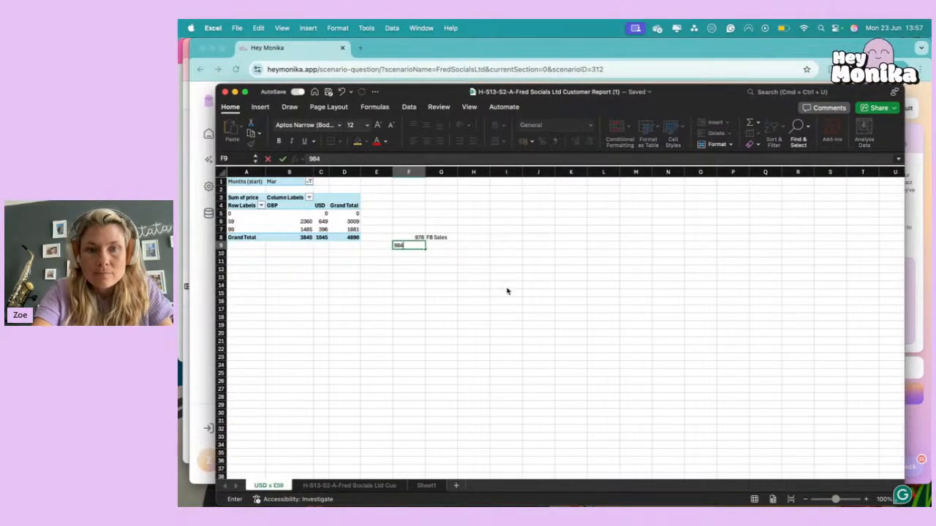
{"action": "key", "text": "Tab"}
{"action": "type", "text": "Ad spend"}
{"action": "key", "text": "Return"}
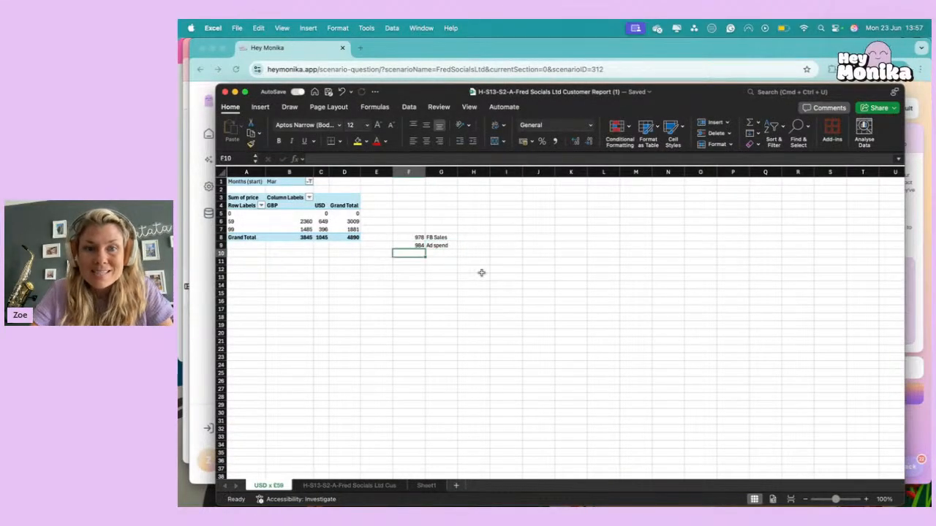
Answer Hey Monika's Facebook ads question with No, because ad spend was more than revenue from Facebook ads, and continue to the next question.
{"action": "left_click", "coordinate": [414, 246]}
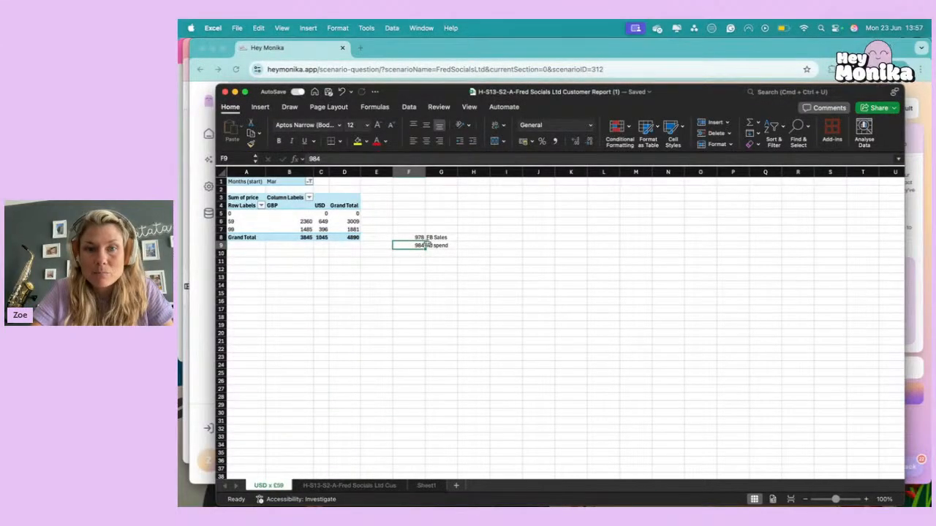
{"action": "left_click", "coordinate": [927, 438]}
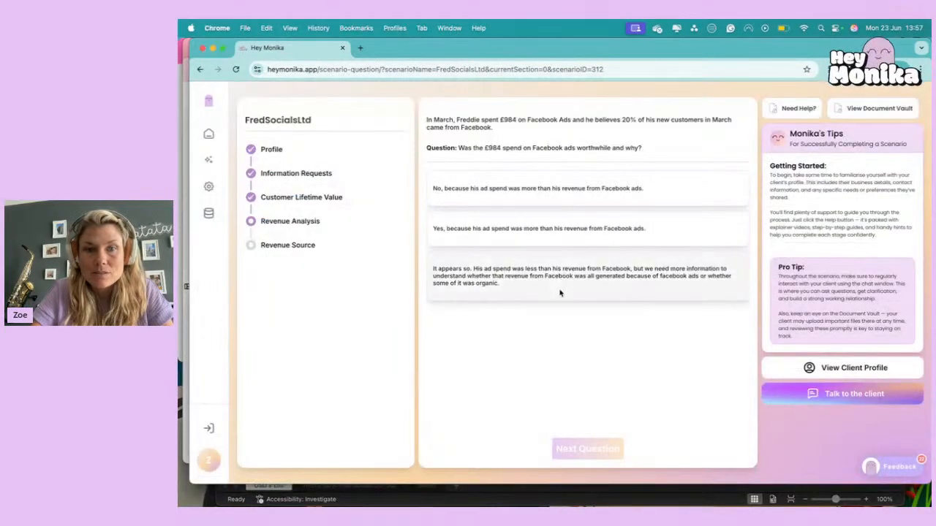
{"action": "left_click", "coordinate": [614, 192]}
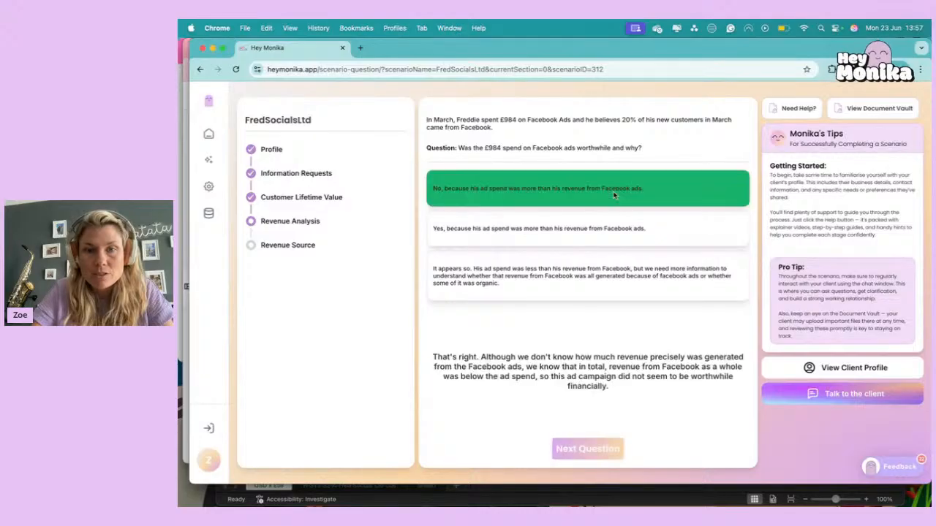
{"action": "left_click", "coordinate": [580, 448]}
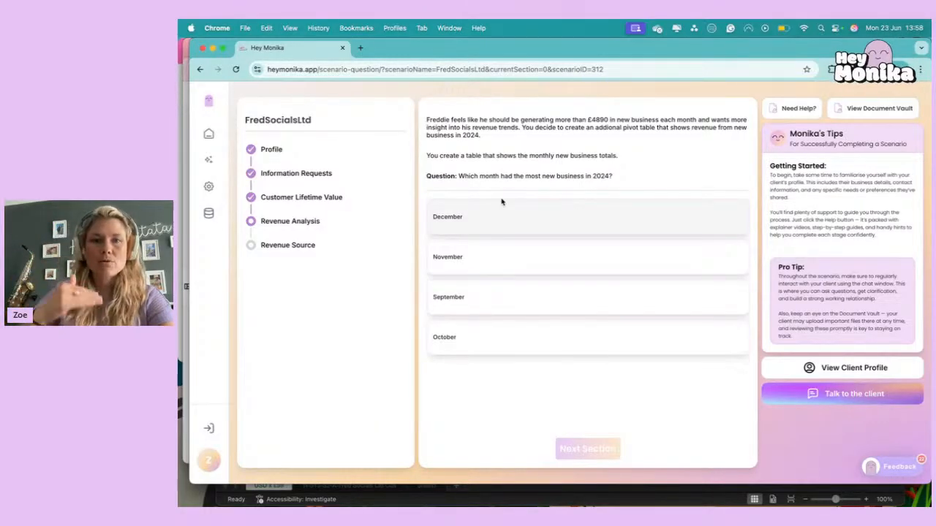
In the Excel customer report, create a copy of the USD x £59 sheet placed before the original.
{"action": "left_click", "coordinate": [470, 499]}
{"action": "left_click", "coordinate": [441, 301]}
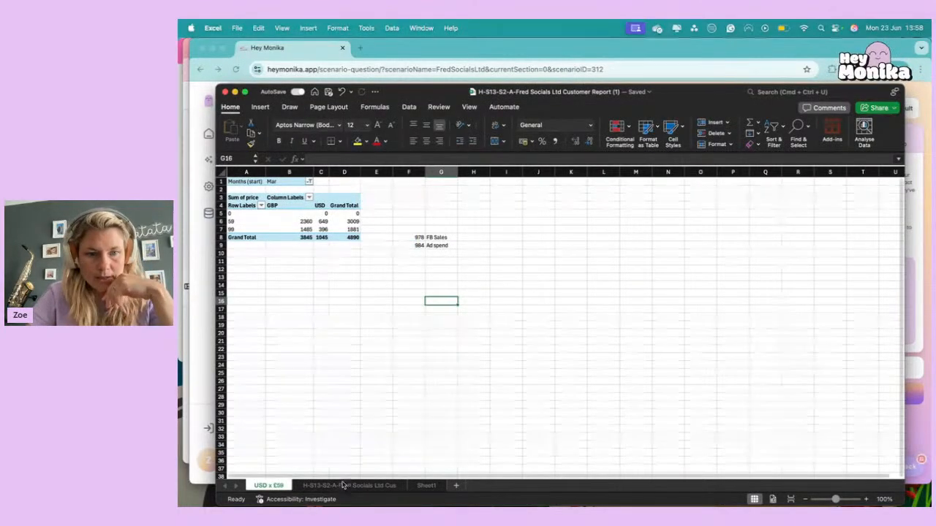
{"action": "right_click", "coordinate": [269, 486]}
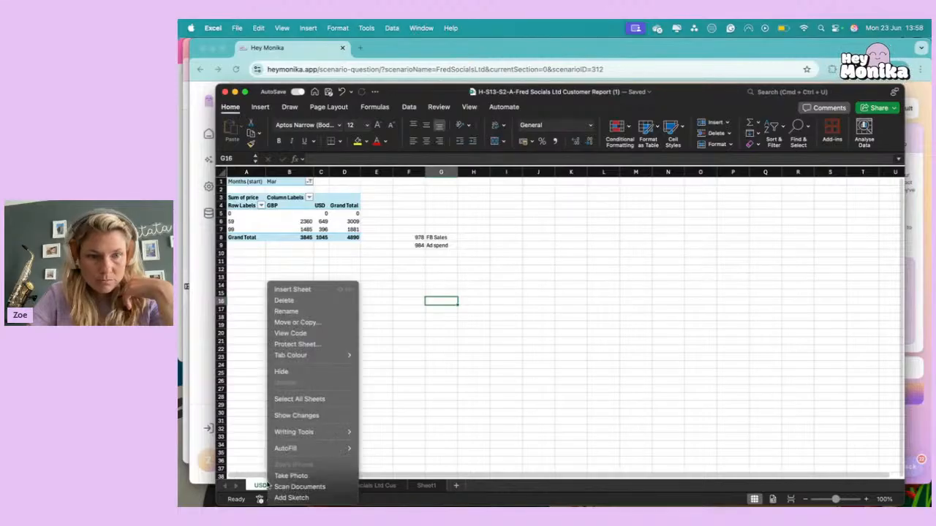
{"action": "left_click", "coordinate": [298, 323]}
{"action": "left_click", "coordinate": [270, 381]}
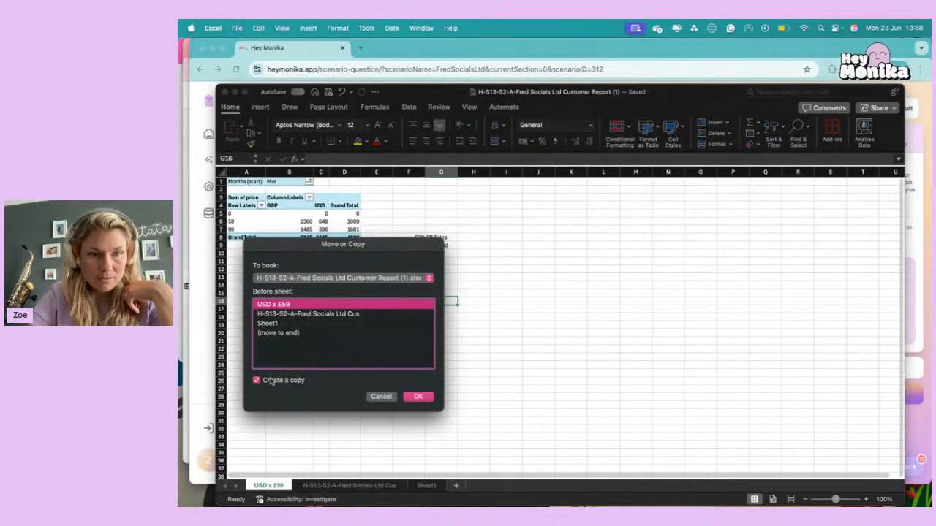
{"action": "left_click", "coordinate": [417, 397]}
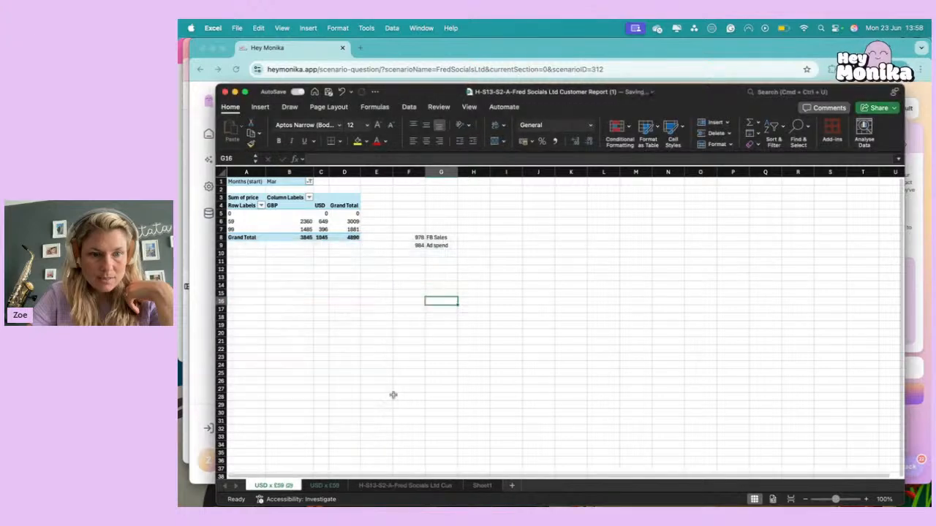
Rename the copied sheet as Monthly Breakdown.
{"action": "right_click", "coordinate": [285, 485]}
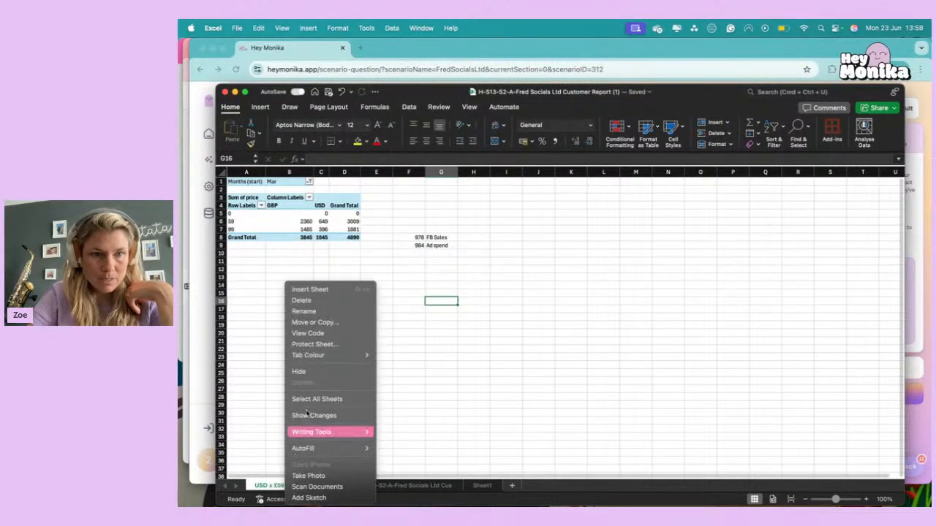
{"action": "left_click", "coordinate": [324, 310]}
{"action": "type", "text": "Mon"}
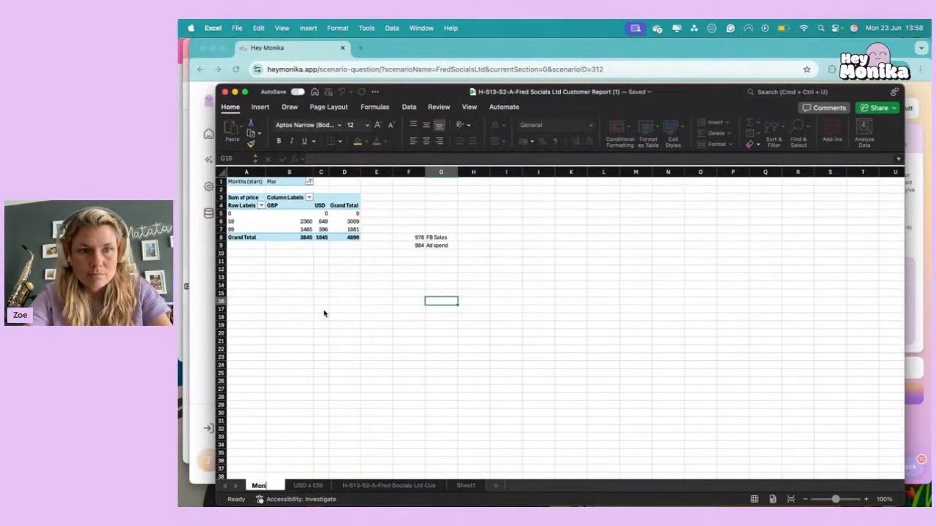
{"action": "type", "text": "thly Breakdown"}
{"action": "key", "text": "Return"}
Remove location and price from the pivot table's columns and rows, and move Months (start) from the filters to the columns.
{"action": "left_click", "coordinate": [286, 180]}
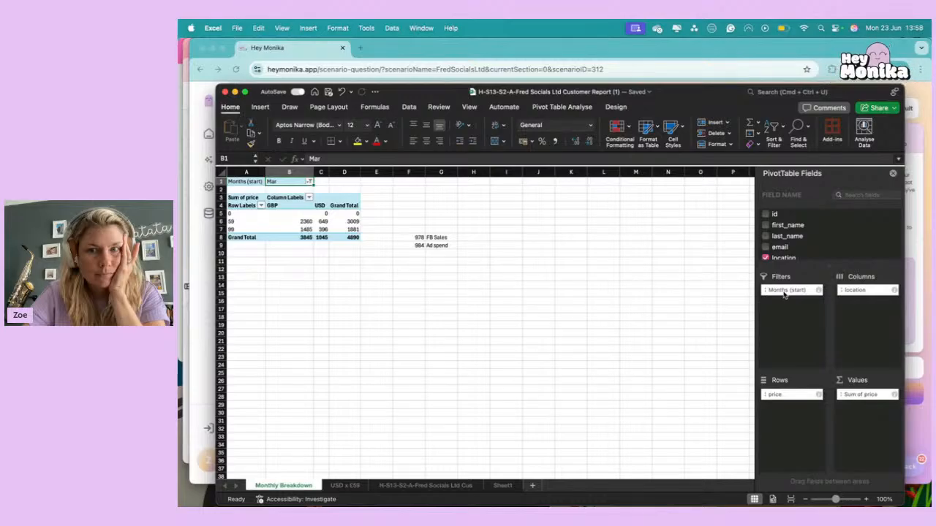
{"action": "left_click_drag", "start_coordinate": [785, 295], "coordinate": [805, 293]}
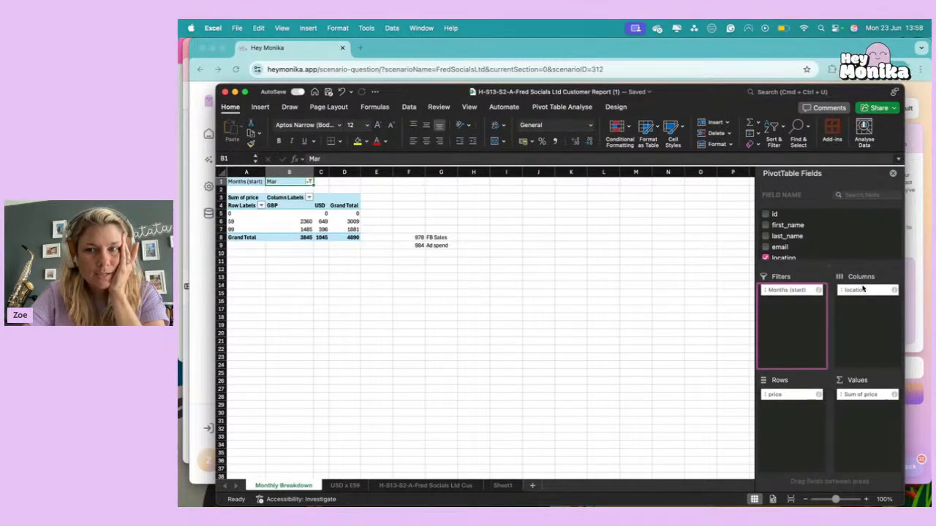
{"action": "left_click_drag", "start_coordinate": [861, 291], "coordinate": [822, 234]}
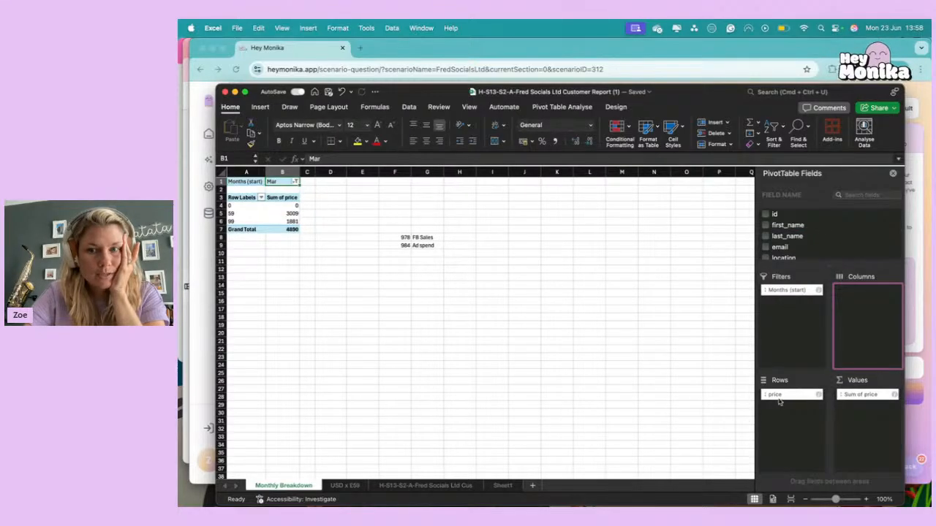
{"action": "left_click_drag", "start_coordinate": [779, 395], "coordinate": [822, 239]}
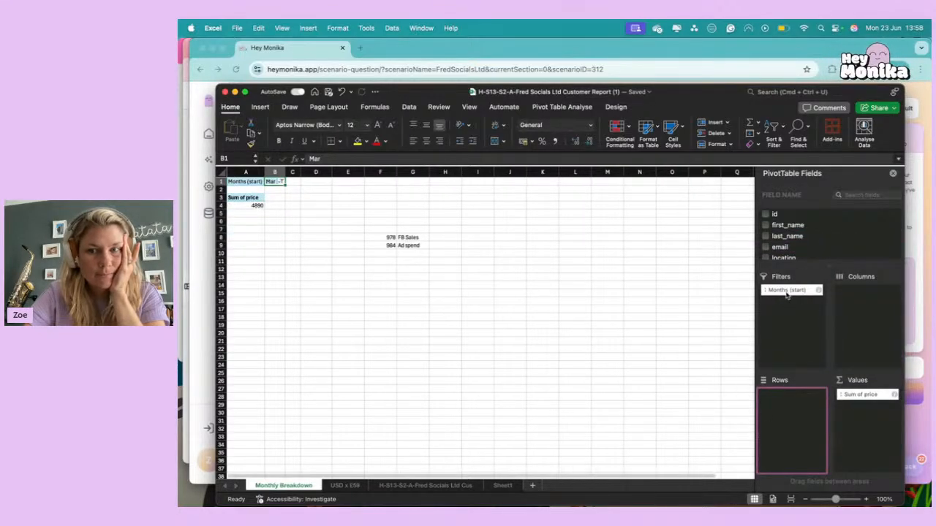
{"action": "left_click_drag", "start_coordinate": [778, 291], "coordinate": [859, 294]}
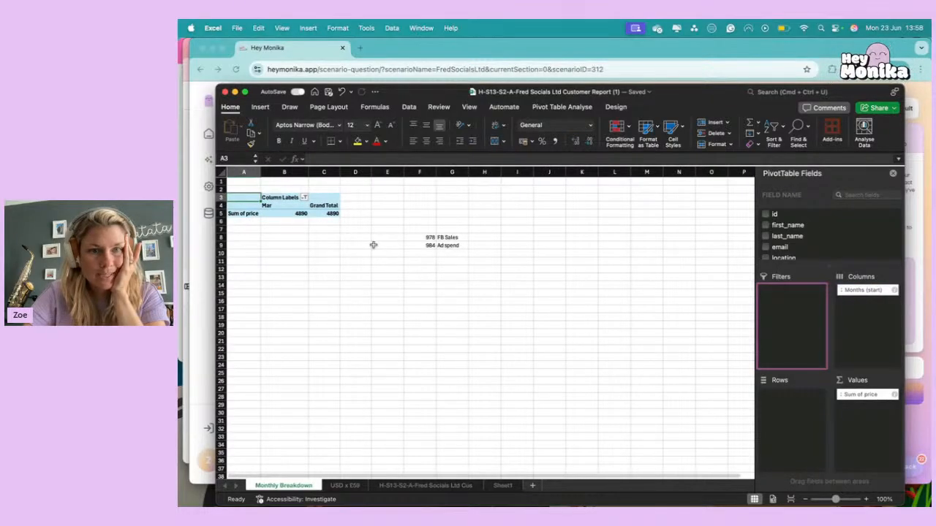
Filter the pivot table's month columns to show only June to December, excluding January to May.
{"action": "left_click", "coordinate": [305, 199]}
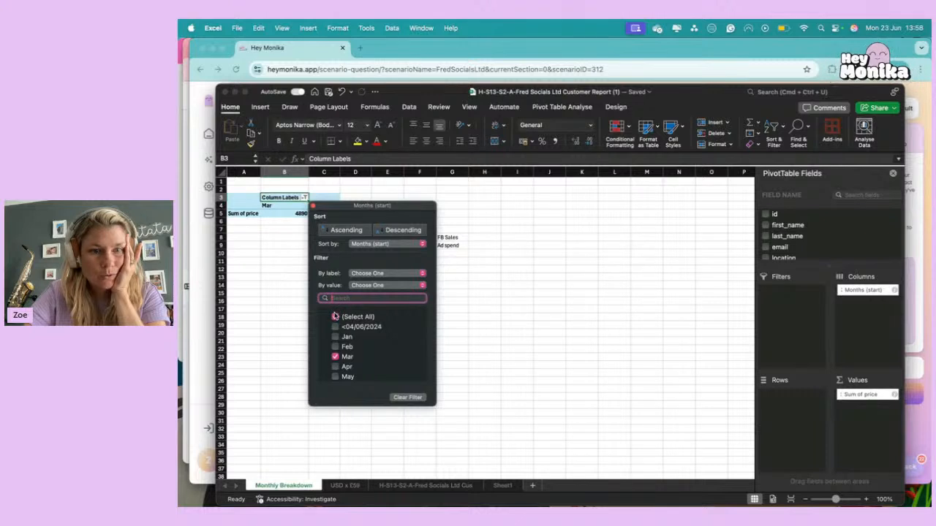
{"action": "left_click", "coordinate": [335, 316]}
{"action": "left_click", "coordinate": [334, 322]}
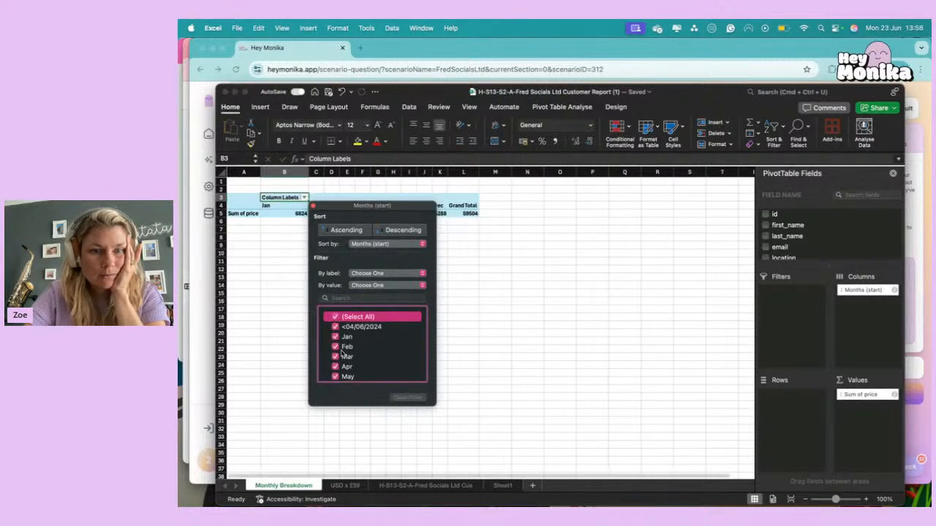
{"action": "scroll", "coordinate": [343, 354], "scroll_direction": "down", "scroll_amount": 5}
{"action": "scroll", "coordinate": [342, 353], "scroll_direction": "up", "scroll_amount": 5}
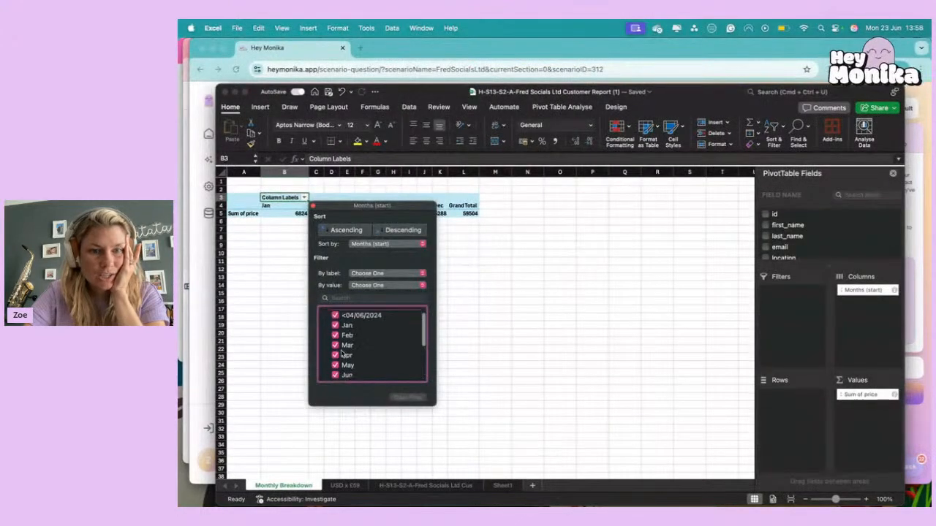
{"action": "left_click", "coordinate": [336, 338]}
{"action": "left_click", "coordinate": [336, 347]}
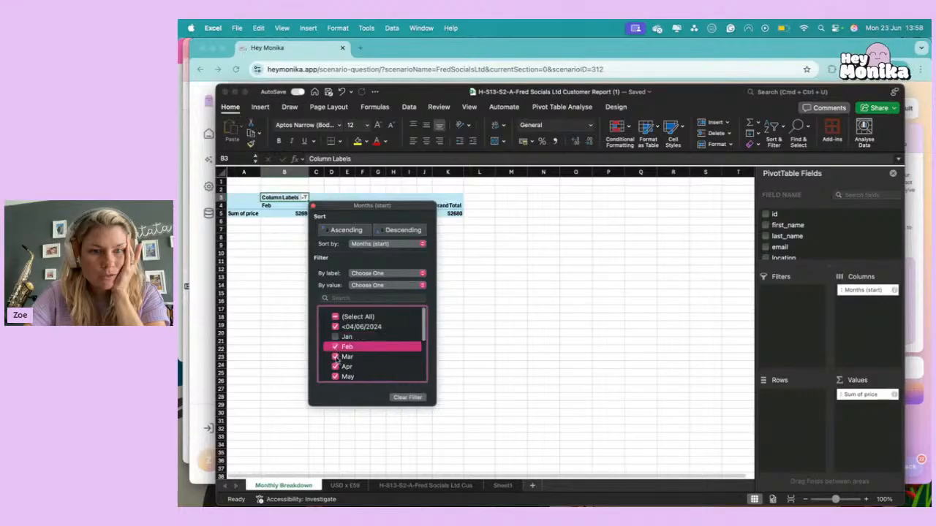
{"action": "left_click", "coordinate": [334, 356]}
{"action": "left_click", "coordinate": [336, 345]}
{"action": "left_click", "coordinate": [336, 346]}
{"action": "left_click", "coordinate": [469, 332]}
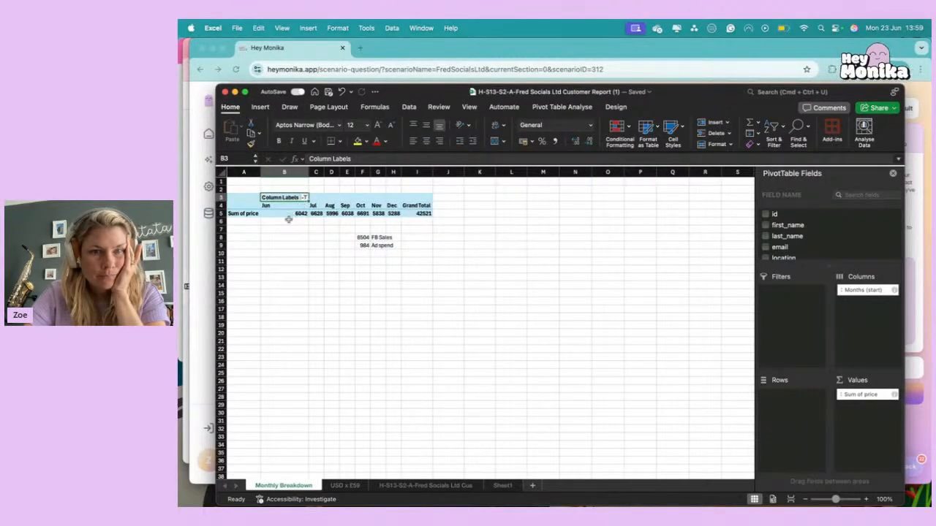
Delete the FB Sales and Ad spend figures with their labels below the monthly pivot table.
{"action": "left_click", "coordinate": [288, 221]}
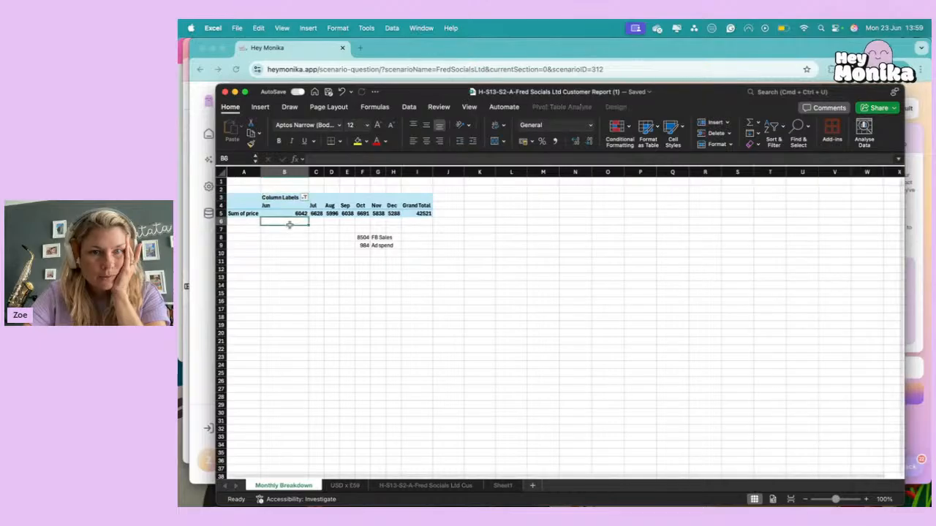
{"action": "left_click", "coordinate": [298, 205]}
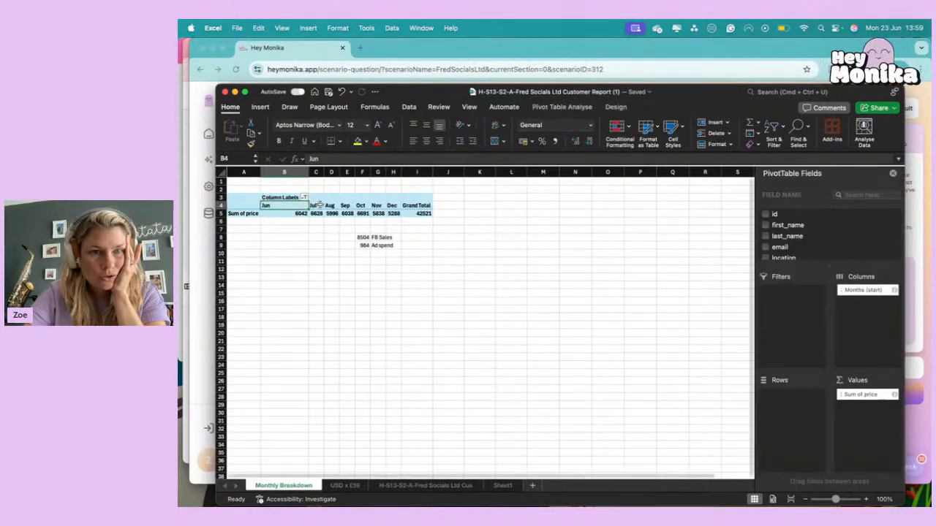
{"action": "key", "text": "Right"}
{"action": "key", "text": "Right"}
{"action": "key", "text": "Right"}
{"action": "key", "text": "Right"}
{"action": "key", "text": "Right"}
{"action": "key", "text": "Right"}
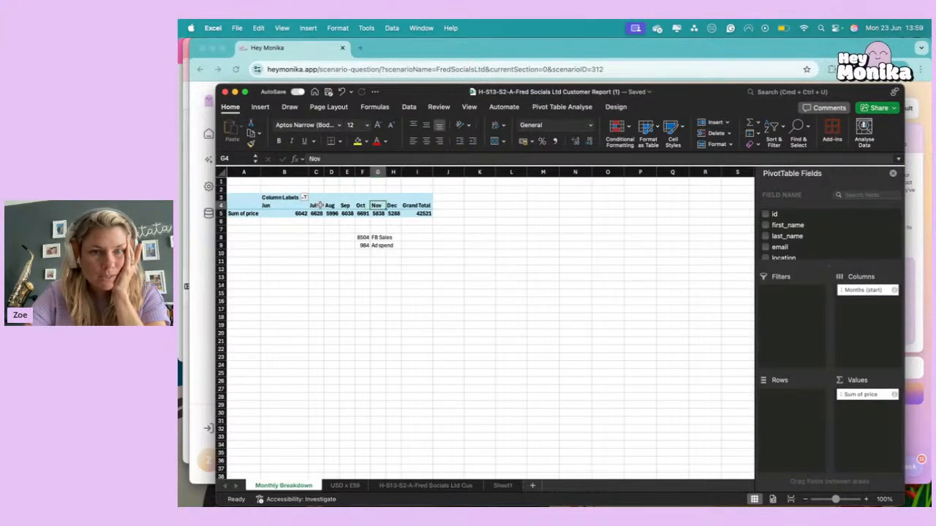
{"action": "left_click", "coordinate": [271, 247]}
{"action": "left_click_drag", "start_coordinate": [347, 238], "coordinate": [401, 255]}
{"action": "key", "text": "Delete"}
{"action": "left_click", "coordinate": [302, 274]}
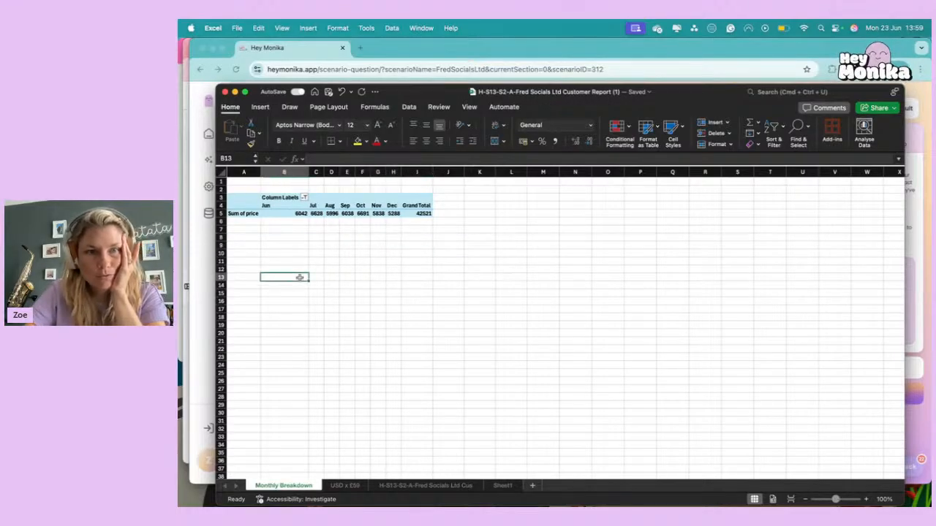
Review the pivot table's monthly totals from June to December against Hey Monika's question on the best new-business month.
{"action": "left_click", "coordinate": [273, 213]}
{"action": "left_click", "coordinate": [274, 199]}
{"action": "key", "text": "Down"}
{"action": "key", "text": "Right"}
{"action": "key", "text": "Right"}
{"action": "key", "text": "Right"}
{"action": "key", "text": "Right"}
{"action": "key", "text": "Right"}
{"action": "key", "text": "Right"}
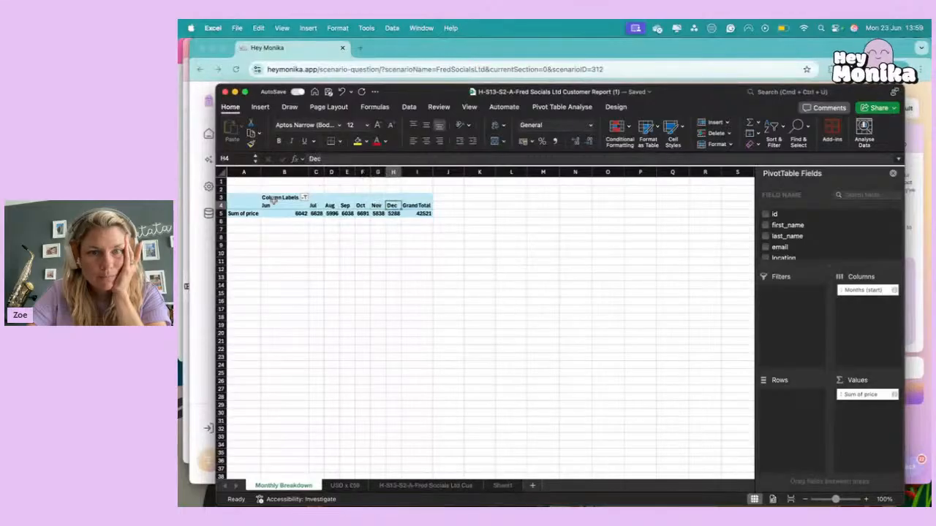
{"action": "left_click", "coordinate": [202, 272]}
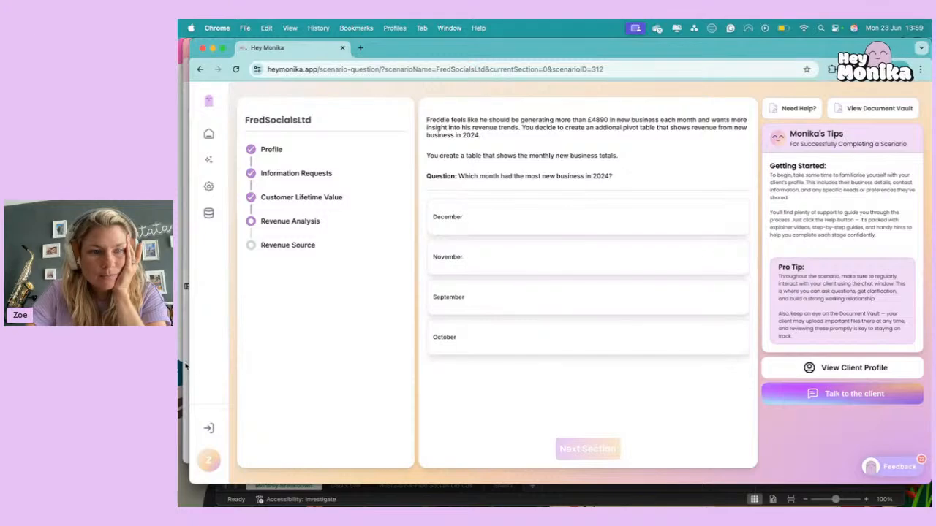
In Excel, calculate the highest monthly total in F8 with =MAX(B5:H5), compare it with the October value, and clear the formula.
{"action": "left_click", "coordinate": [370, 490]}
{"action": "left_click", "coordinate": [363, 227]}
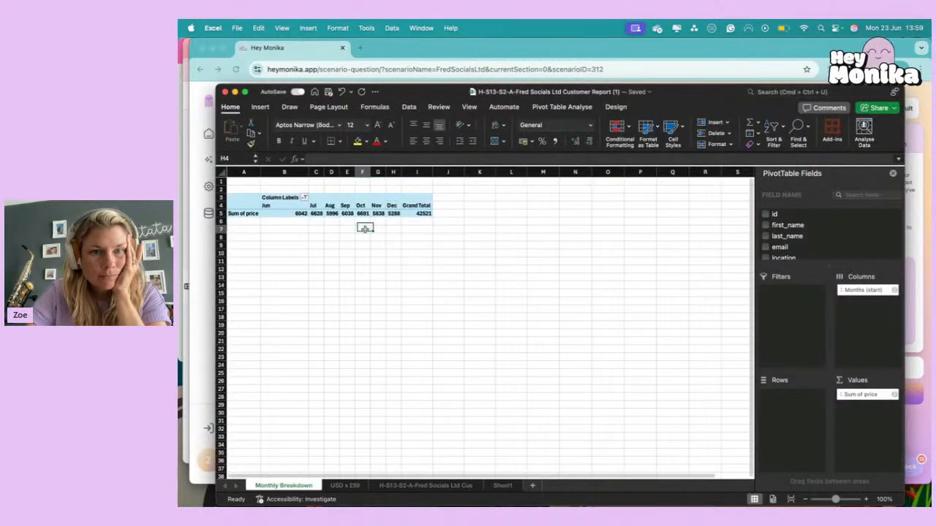
{"action": "left_click", "coordinate": [364, 235]}
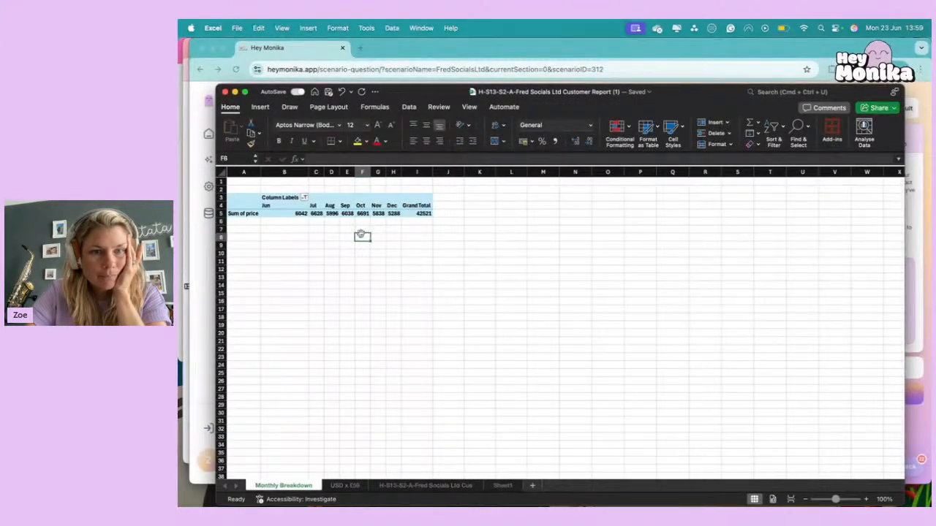
{"action": "type", "text": "=m"}
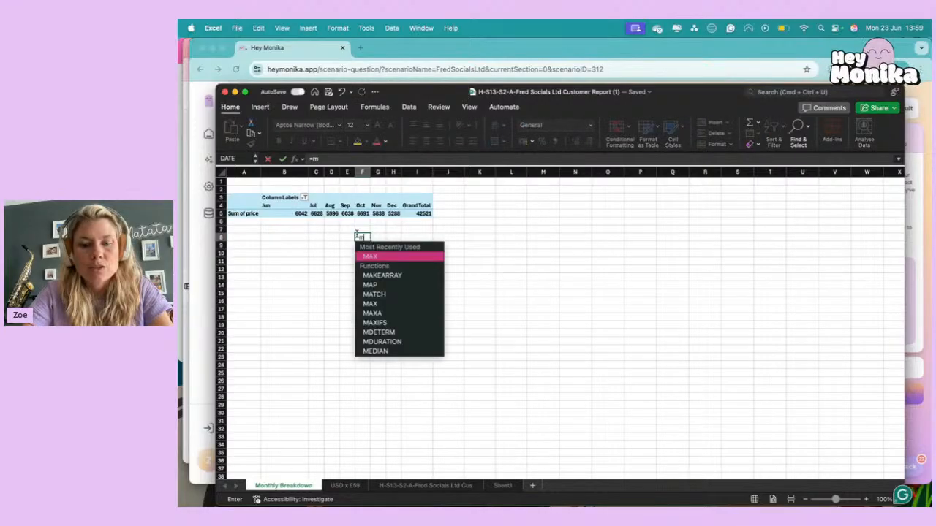
{"action": "type", "text": "ax("}
{"action": "left_click", "coordinate": [297, 213]}
{"action": "left_click_drag", "start_coordinate": [297, 214], "coordinate": [398, 214]}
{"action": "key", "text": "Return"}
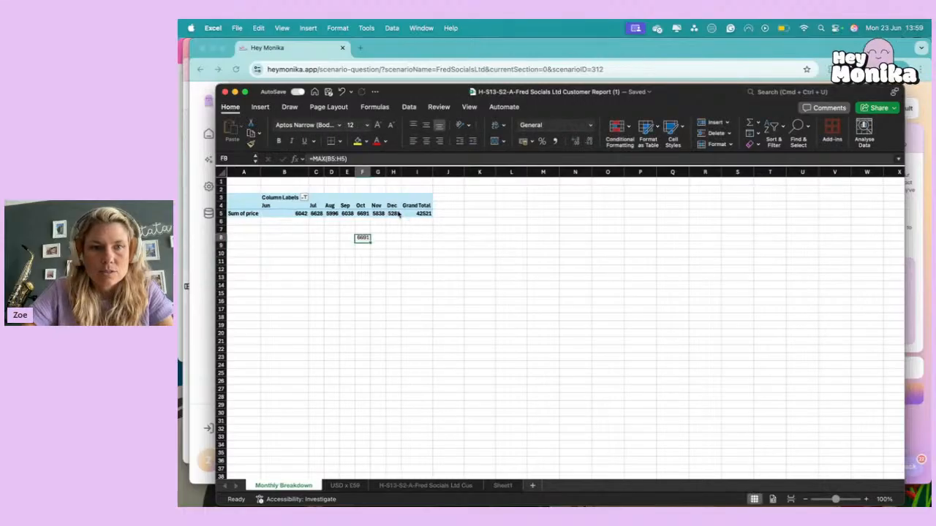
{"action": "left_click", "coordinate": [363, 214]}
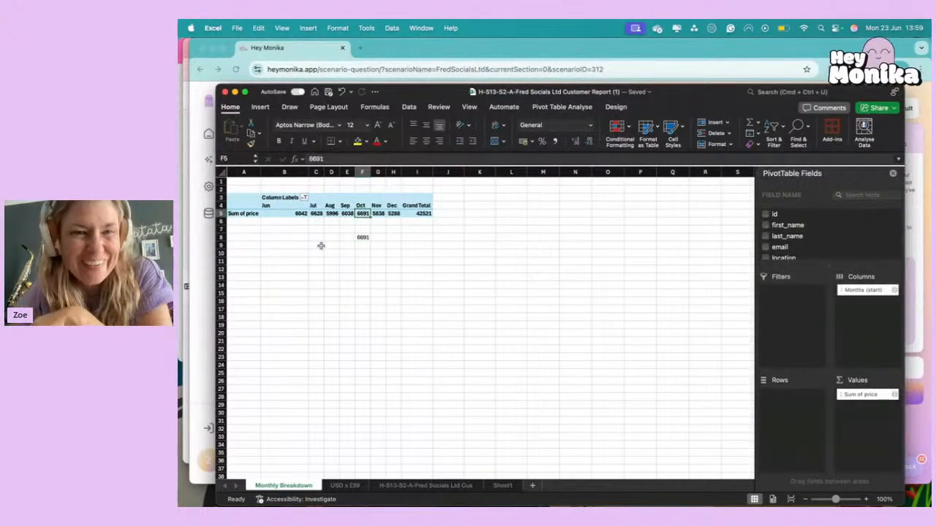
{"action": "left_click", "coordinate": [363, 237]}
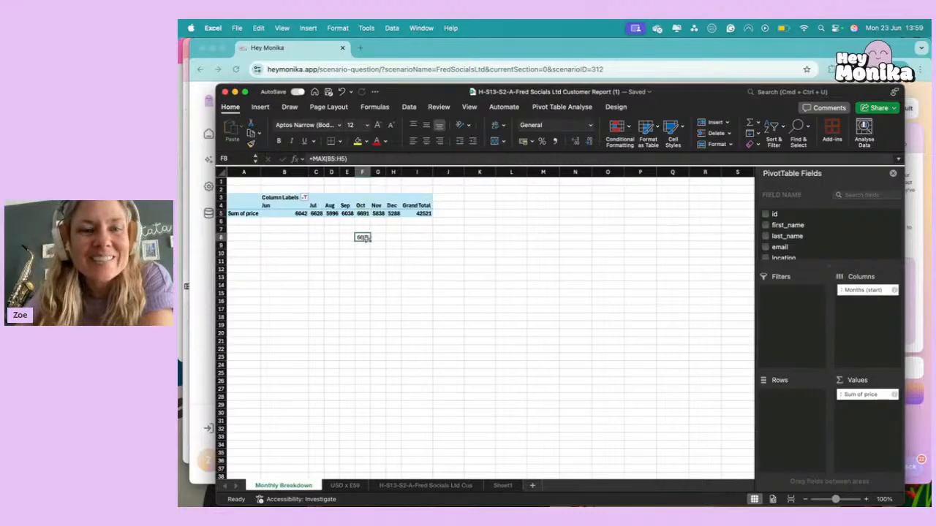
{"action": "key", "text": "Delete"}
Apply a Top 10% conditional formatting rule with light red fill and dark red text to the monthly totals in B5:H5.
{"action": "left_click_drag", "start_coordinate": [296, 213], "coordinate": [396, 214]}
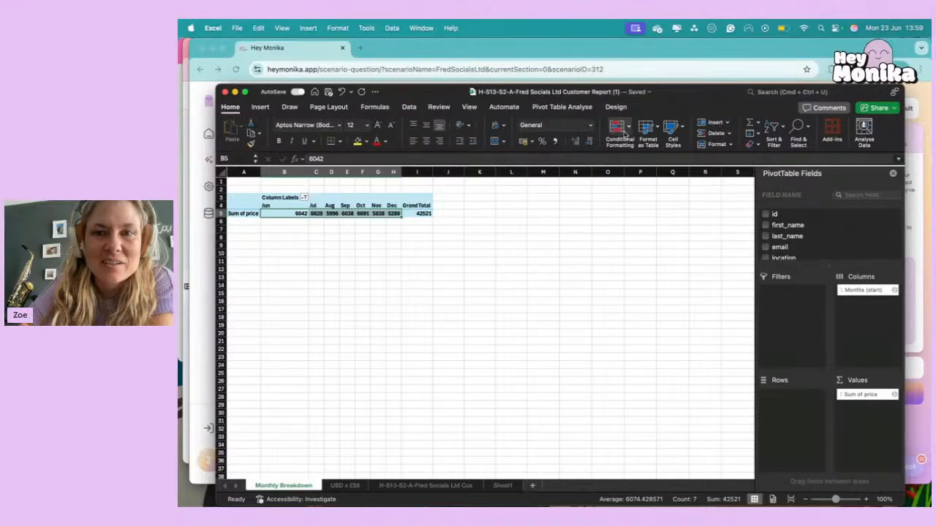
{"action": "left_click", "coordinate": [621, 132]}
{"action": "mouse_move", "coordinate": [626, 149]}
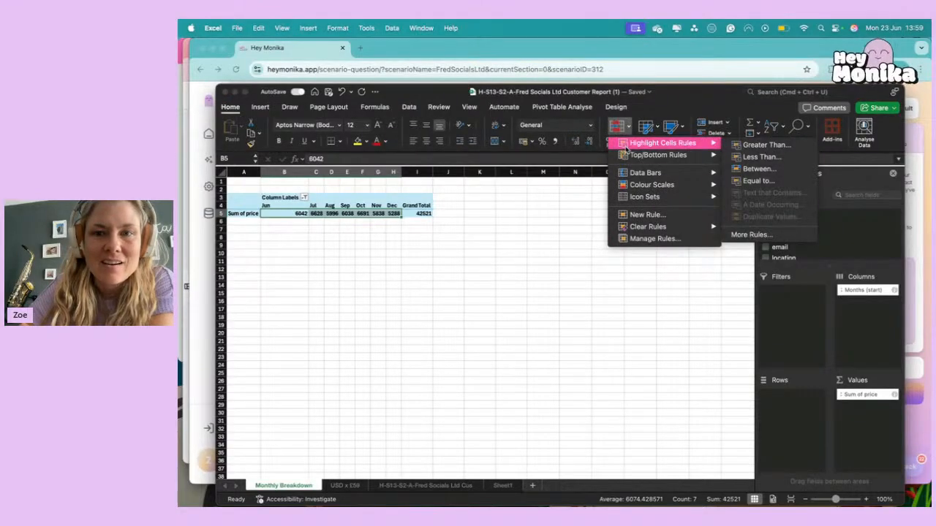
{"action": "mouse_move", "coordinate": [682, 155]}
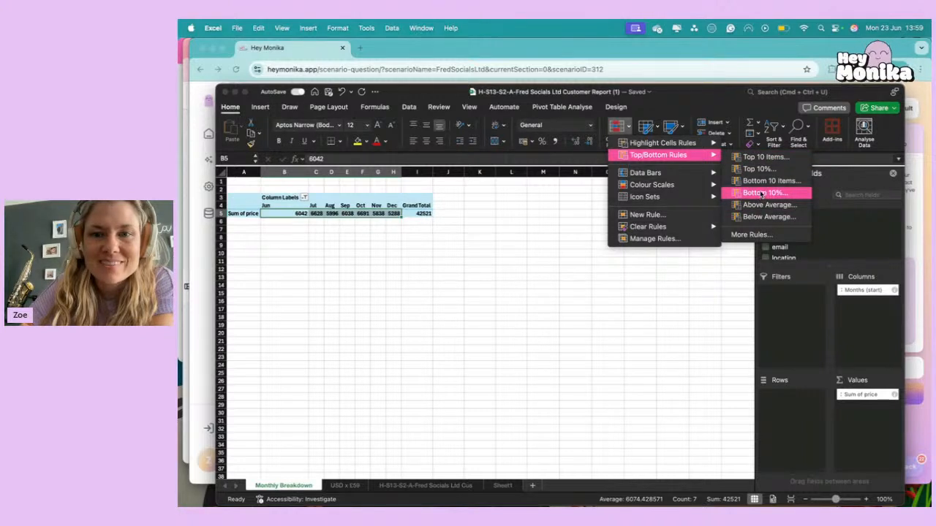
{"action": "left_click", "coordinate": [760, 170]}
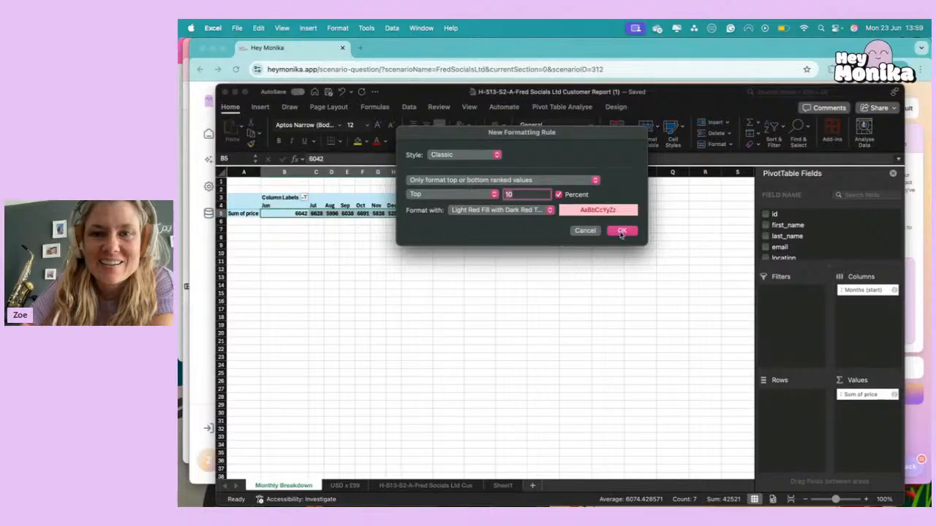
{"action": "left_click", "coordinate": [621, 231]}
{"action": "left_click", "coordinate": [443, 252]}
{"action": "left_click", "coordinate": [361, 213]}
{"action": "left_click", "coordinate": [361, 254]}
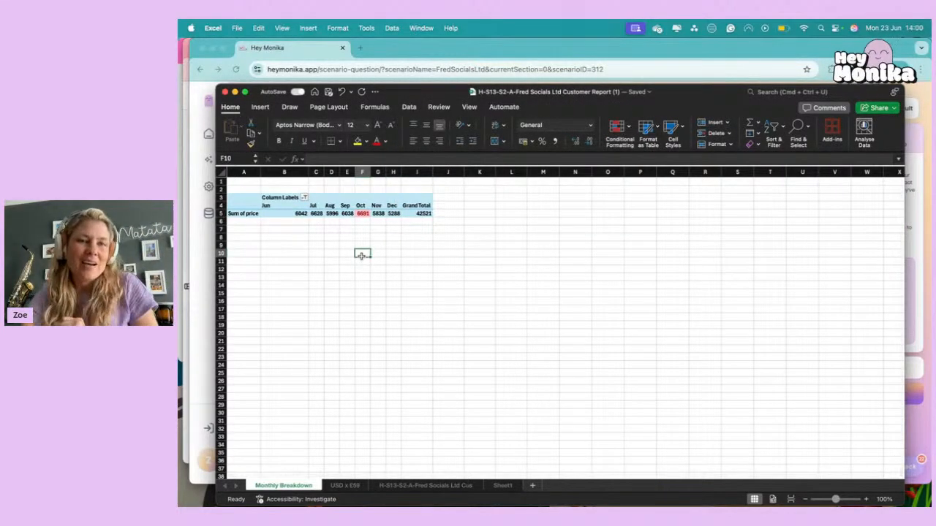
Answer Hey Monika's question on the month with the most new business in 2024 with October, and continue to the next section.
{"action": "left_click", "coordinate": [918, 235]}
{"action": "left_click", "coordinate": [480, 337]}
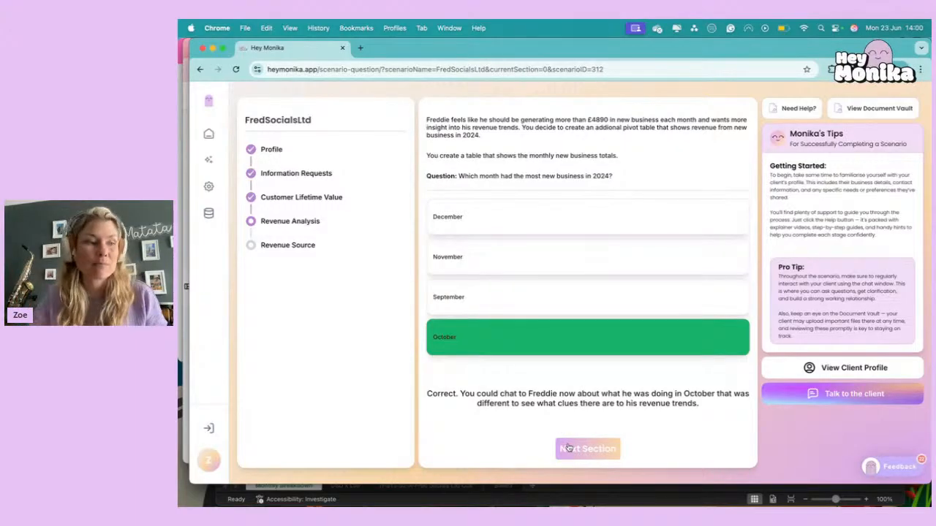
{"action": "left_click", "coordinate": [569, 448]}
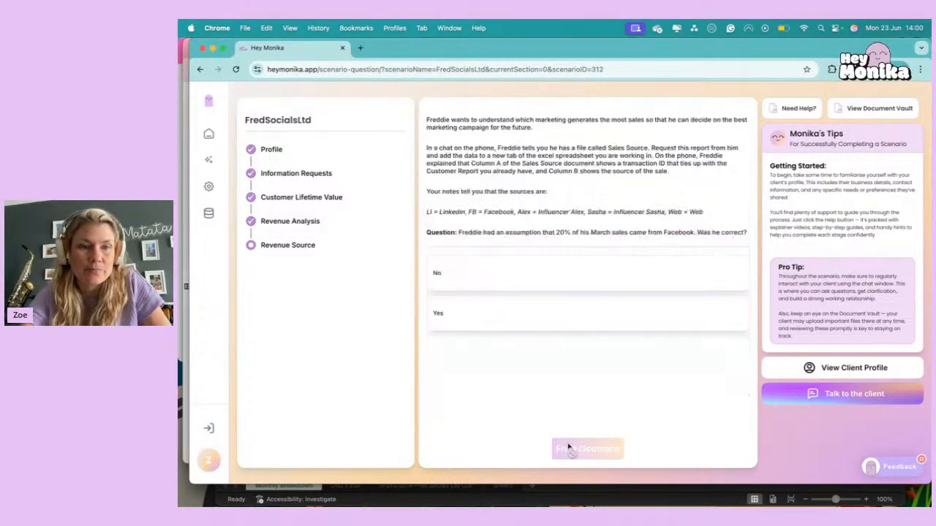
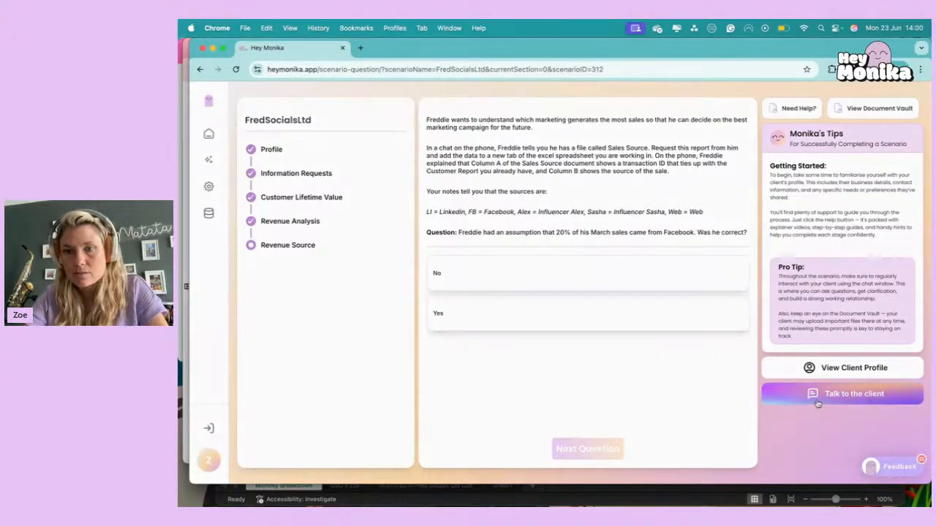
Message the client with "Please send me your sales source report" and leave the chat once the reply arrives.
{"action": "left_click", "coordinate": [848, 393]}
{"action": "left_click", "coordinate": [399, 464]}
{"action": "type", "text": "Ple"}
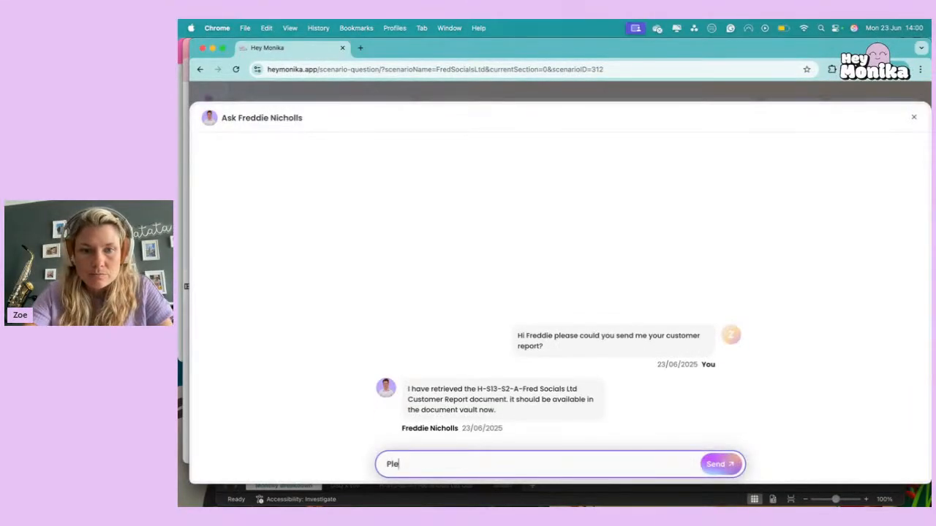
{"action": "type", "text": "ase send me your sa"}
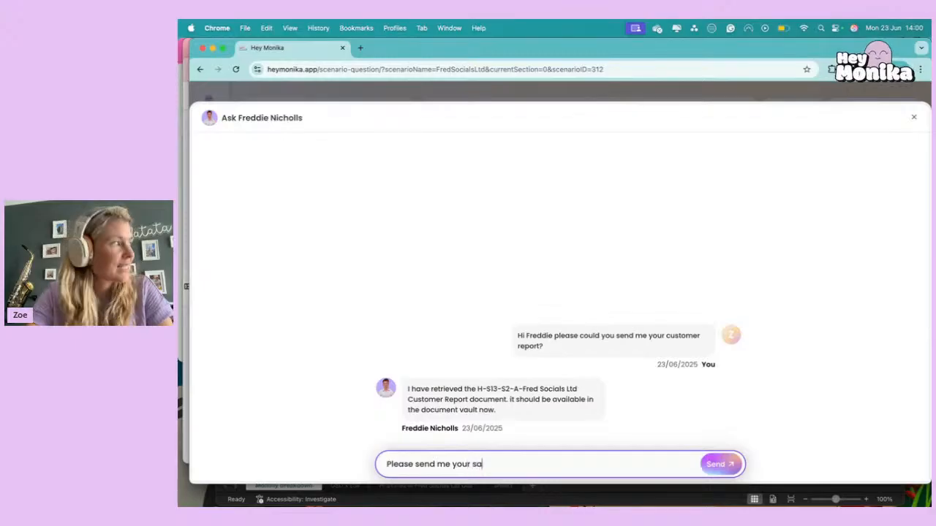
{"action": "type", "text": "les sourcw"}
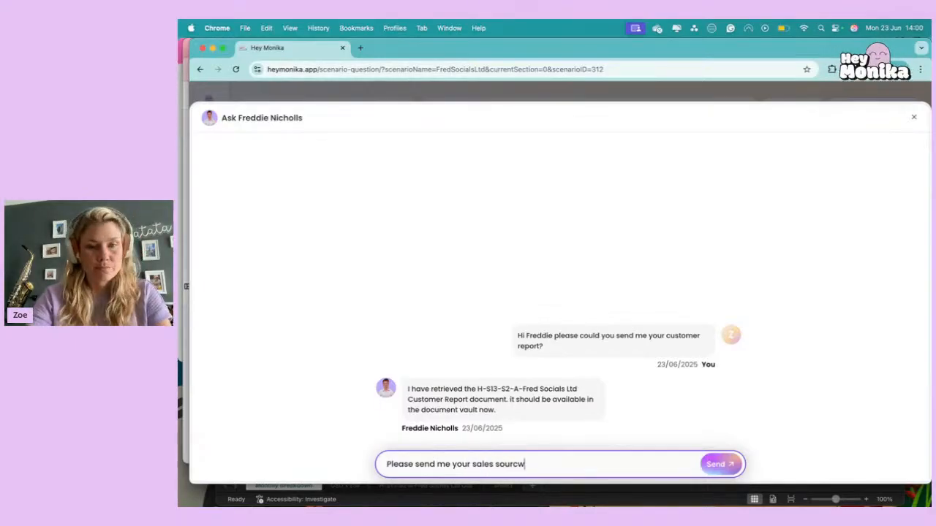
{"action": "type", "text": " report"}
{"action": "key", "text": "Return"}
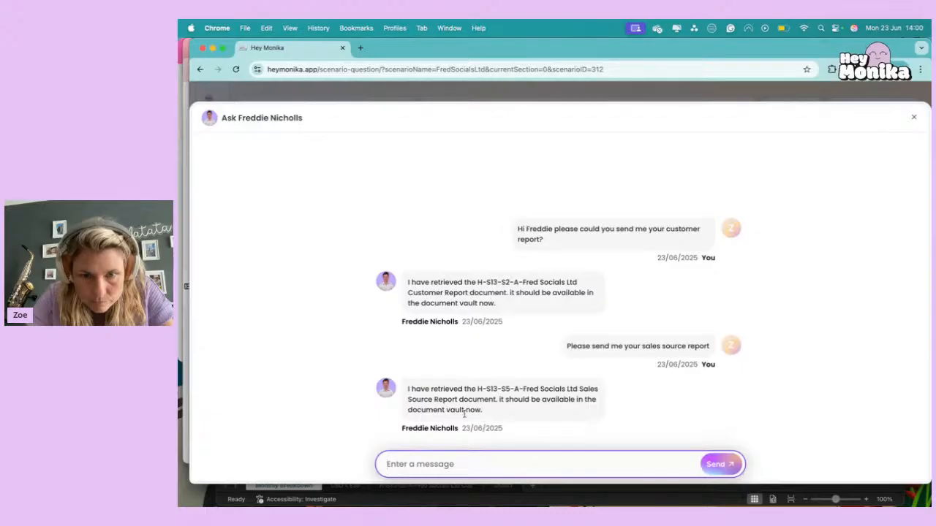
{"action": "left_click", "coordinate": [916, 119]}
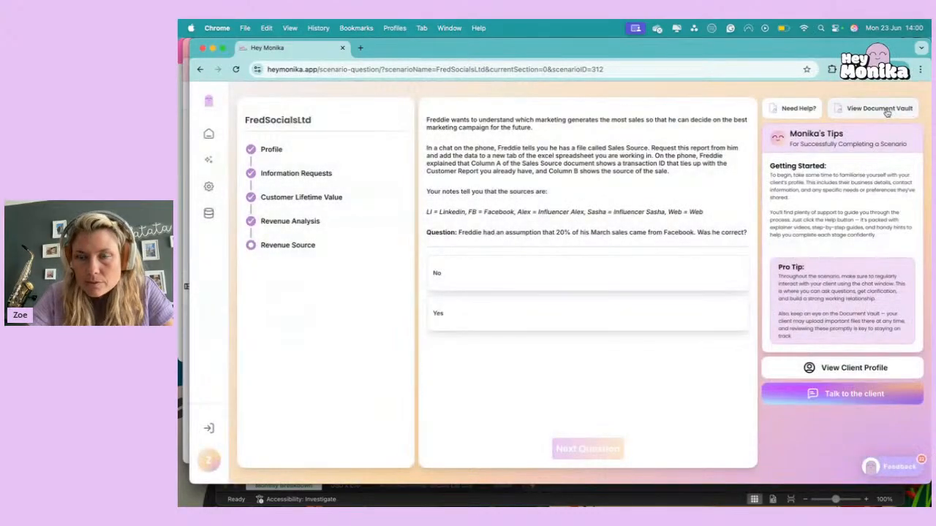
Download the Fred Socials Ltd Sales Source Report from the Document Vault and open the CSV file.
{"action": "left_click", "coordinate": [885, 109]}
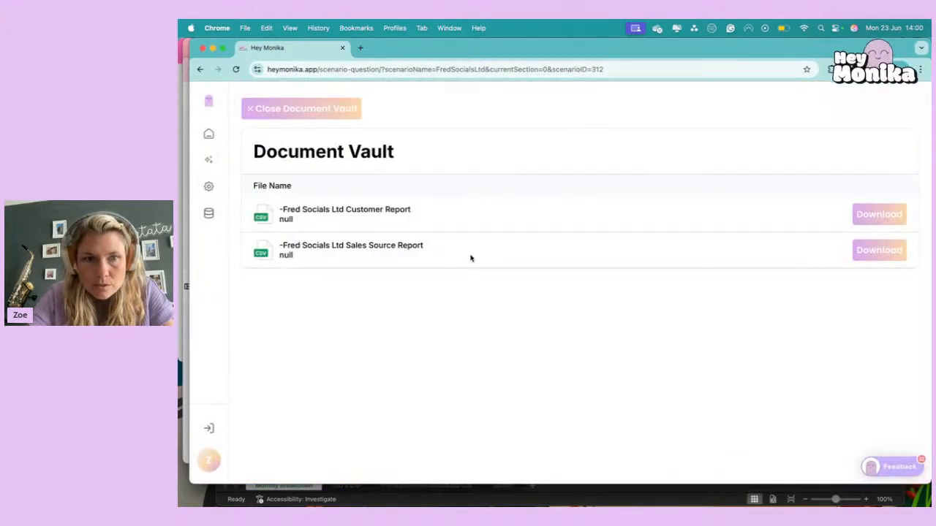
{"action": "left_click", "coordinate": [866, 256]}
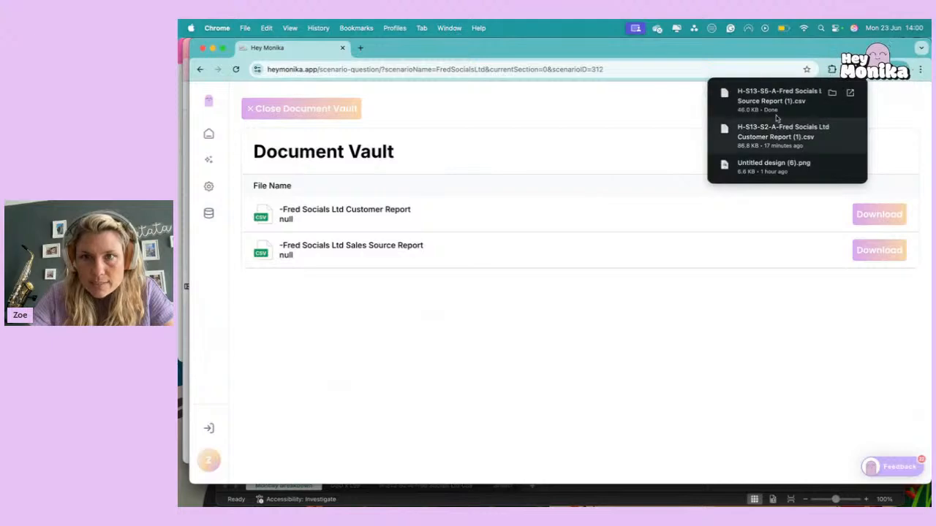
{"action": "left_click", "coordinate": [793, 101]}
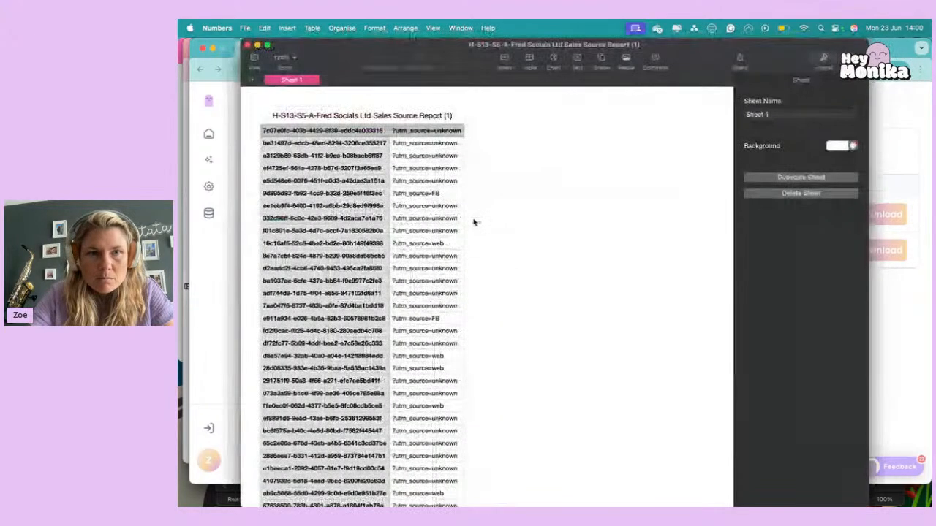
Copy all rows of the Sales Source Report and paste them at A1 of the blank Sheet1 in the Excel Customer Report workbook.
{"action": "key", "text": "super+shift+Right"}
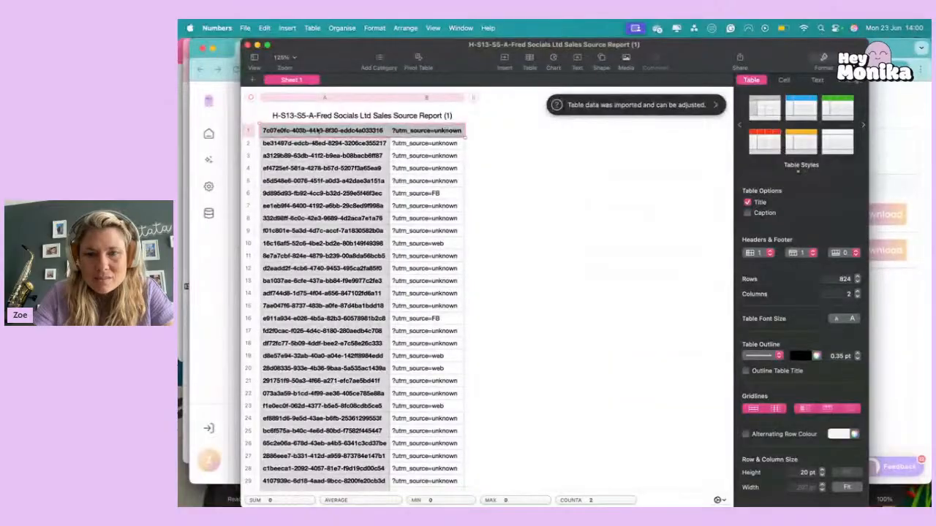
{"action": "key", "text": "super+shift+Down"}
{"action": "key", "text": "ctrl+Up"}
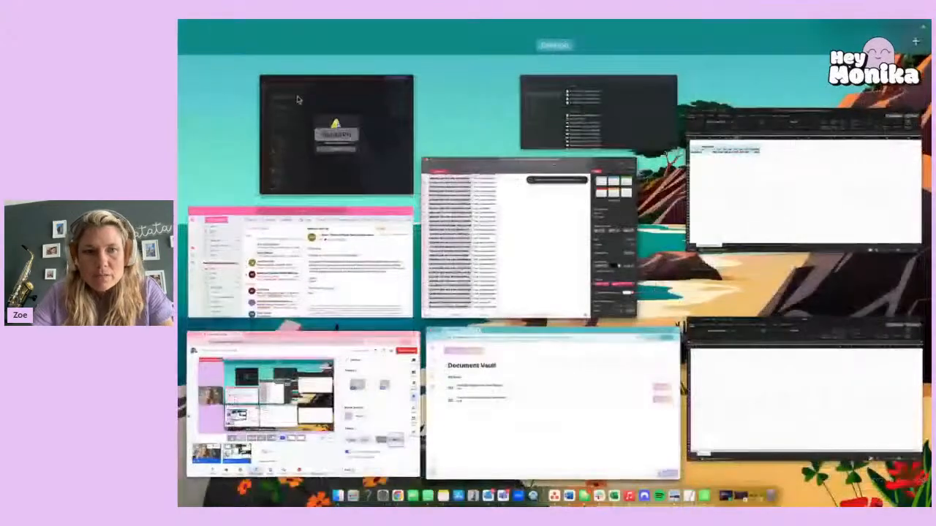
{"action": "left_click", "coordinate": [732, 169]}
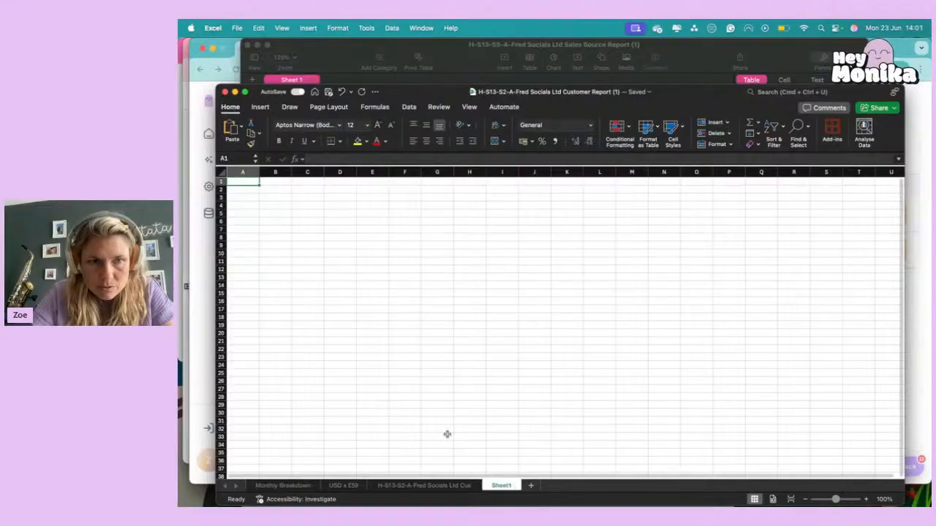
{"action": "key", "text": "super+v"}
Rename the sheet holding the pasted source data as Sales Source.
{"action": "right_click", "coordinate": [498, 484]}
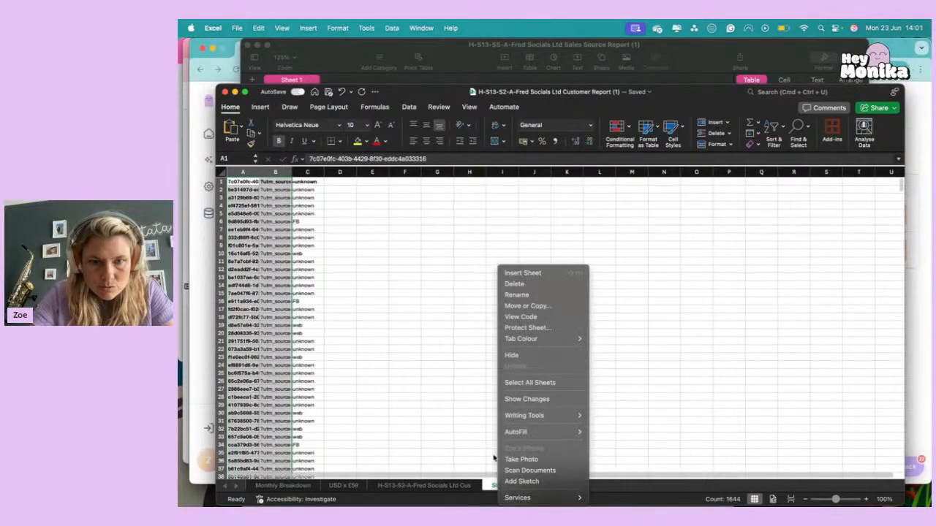
{"action": "left_click", "coordinate": [539, 295]}
{"action": "type", "text": "Sales Source"}
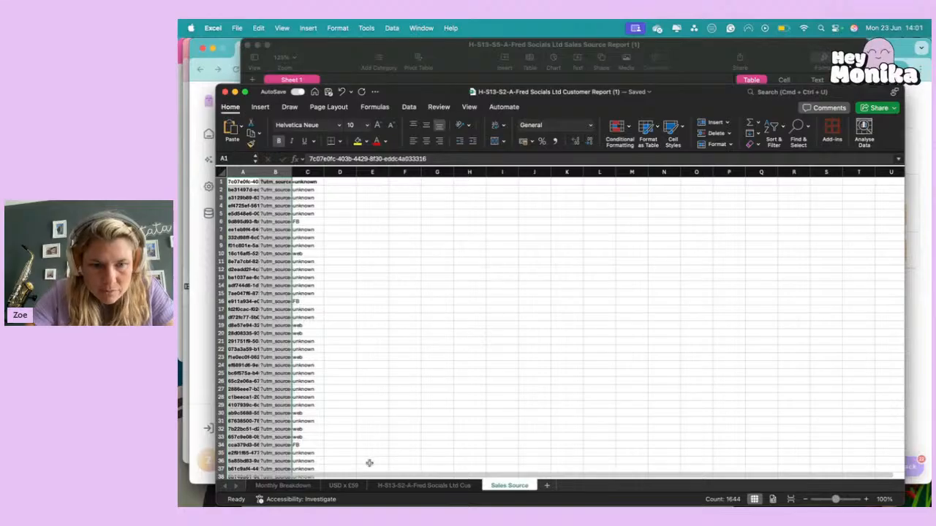
Reorder the workbook's sheets to customer report data, USD x £59, Monthly Breakdown and Sales Source.
{"action": "left_click", "coordinate": [343, 486]}
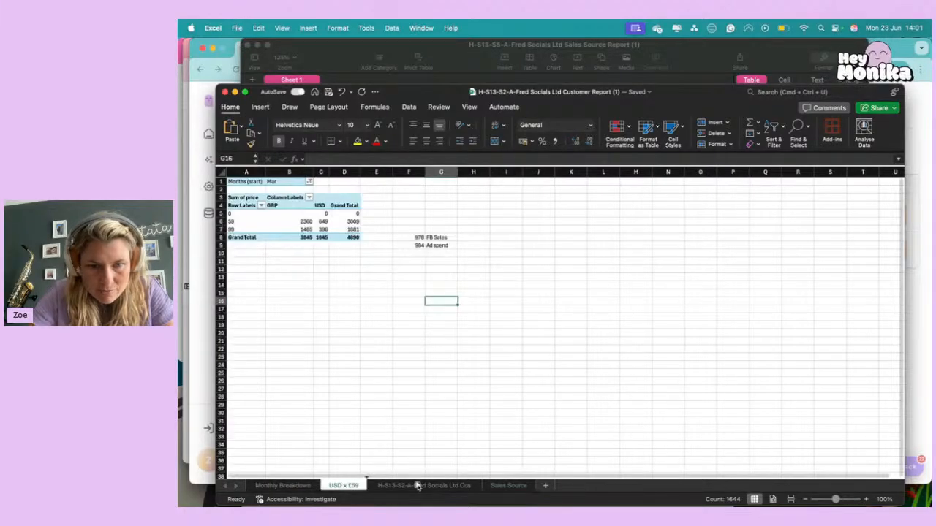
{"action": "left_click_drag", "start_coordinate": [447, 487], "coordinate": [480, 488]}
{"action": "left_click_drag", "start_coordinate": [292, 487], "coordinate": [488, 484]}
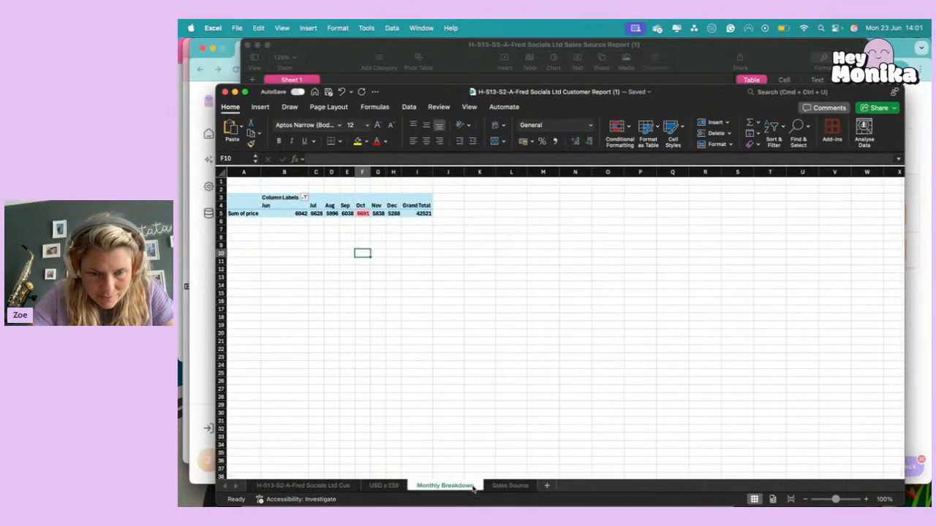
Look through the customer report, USD x £59, Monthly Breakdown and Sales Source sheets in their new order.
{"action": "left_click", "coordinate": [292, 486]}
{"action": "left_click", "coordinate": [389, 485]}
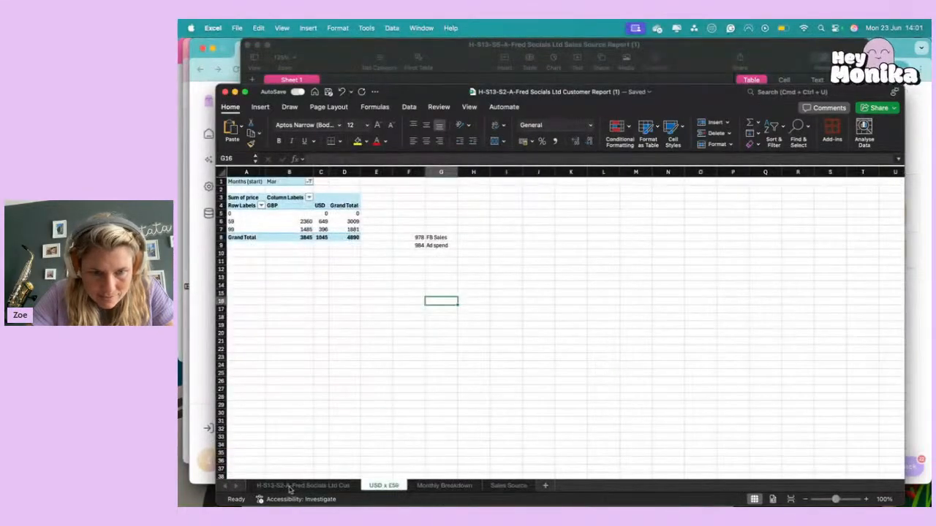
{"action": "left_click", "coordinate": [291, 488]}
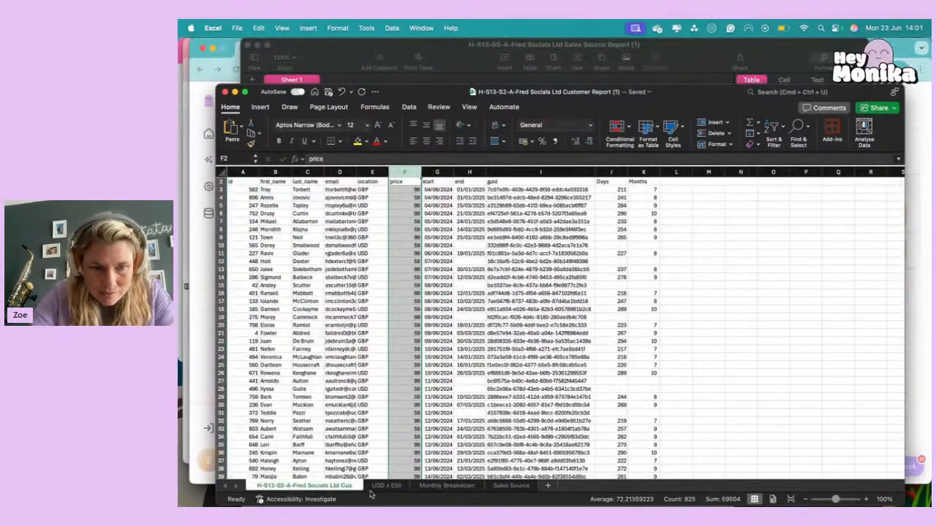
{"action": "left_click", "coordinate": [384, 486]}
{"action": "left_click", "coordinate": [437, 486]}
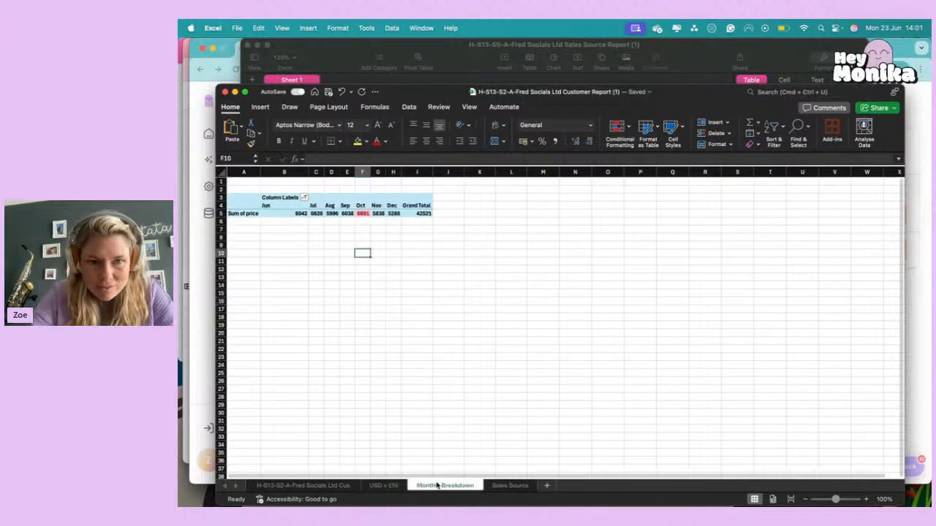
{"action": "left_click", "coordinate": [517, 486]}
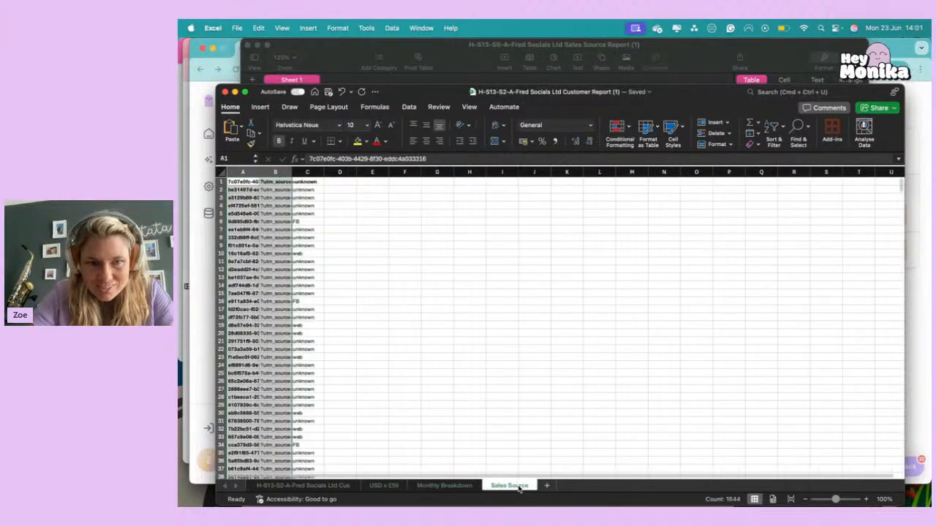
{"action": "left_click", "coordinate": [421, 438]}
{"action": "left_click", "coordinate": [289, 487]}
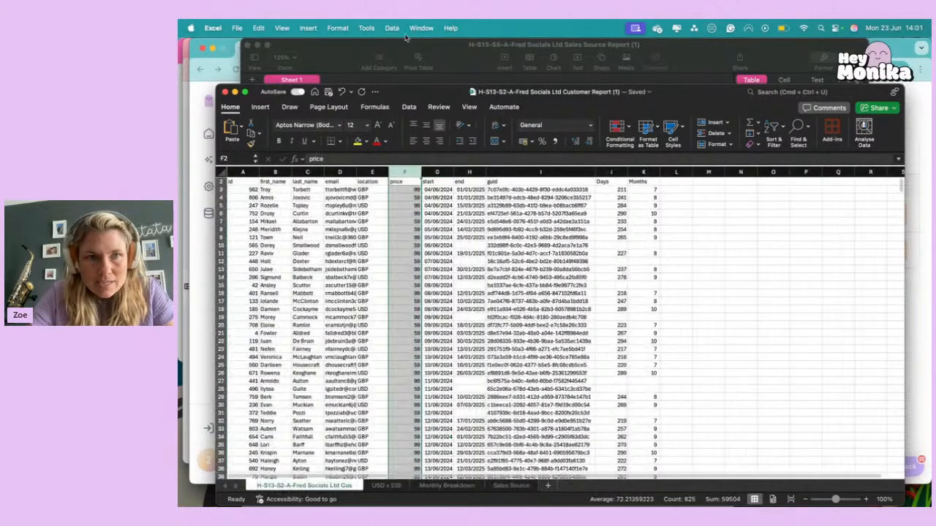
Return to Hey Monika, close the Document Vault and read the question on whether 20% of March sales came from Facebook.
{"action": "left_click", "coordinate": [208, 253]}
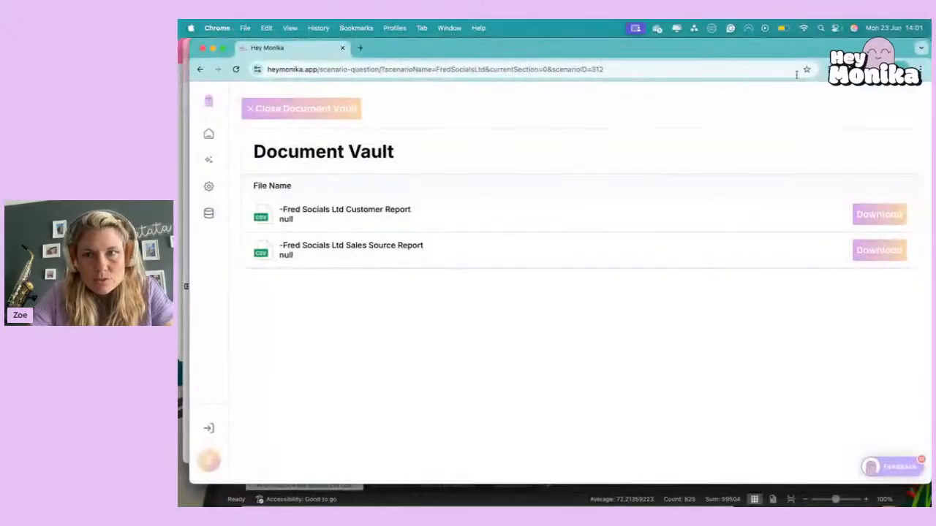
{"action": "left_click", "coordinate": [246, 110]}
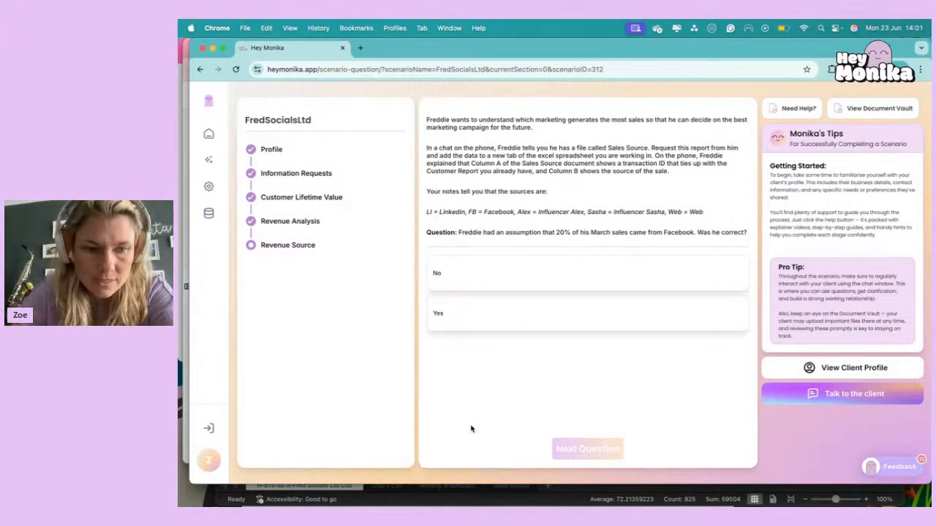
In Excel, compare the transaction IDs in column A of Sales Source with the guid column of the customer report.
{"action": "left_click", "coordinate": [456, 498]}
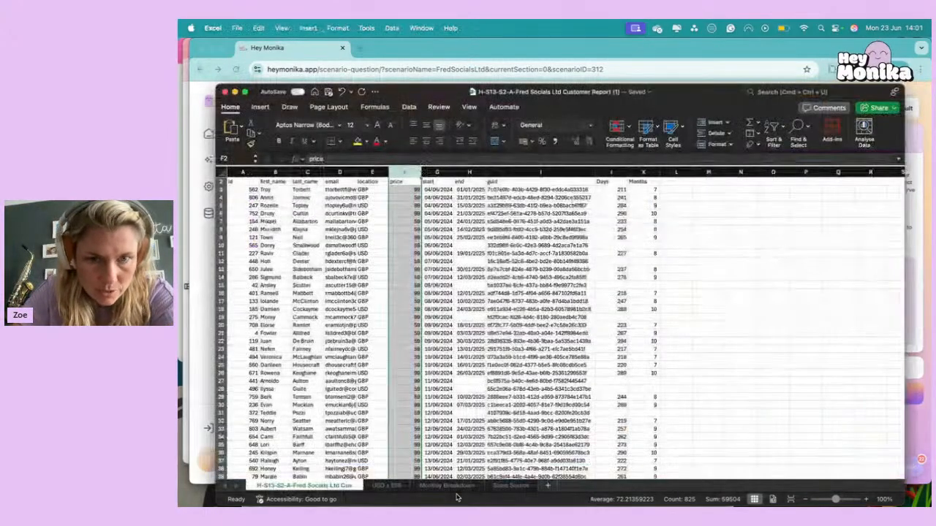
{"action": "left_click", "coordinate": [511, 485]}
{"action": "left_click", "coordinate": [242, 171]}
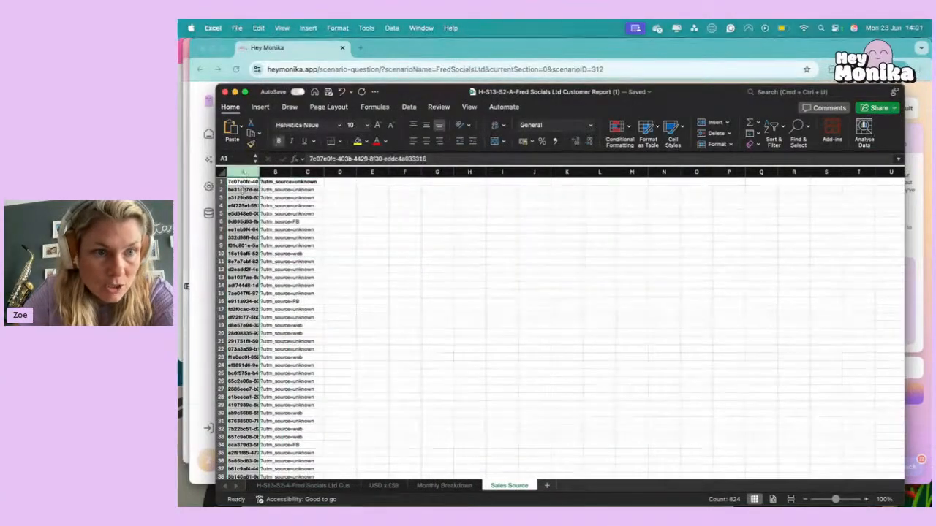
{"action": "left_click", "coordinate": [322, 486]}
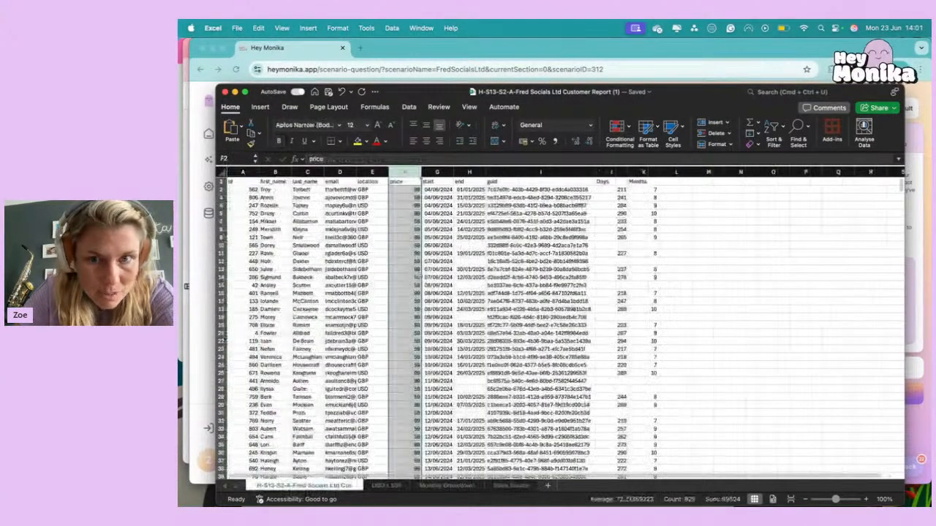
{"action": "left_click", "coordinate": [519, 171]}
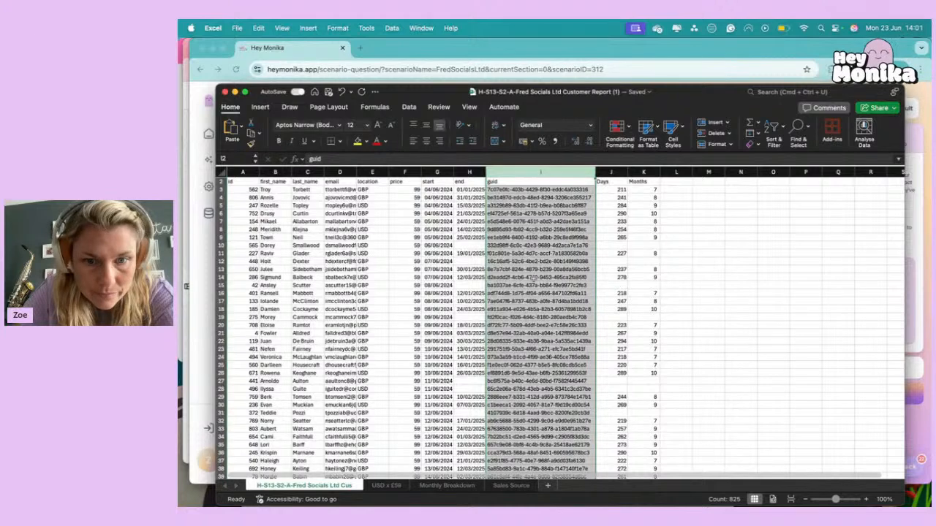
Examine the utm_source values in column B of Sales Source and check them against the source abbreviations in Hey Monika's question.
{"action": "left_click", "coordinate": [508, 487]}
{"action": "left_click", "coordinate": [275, 173]}
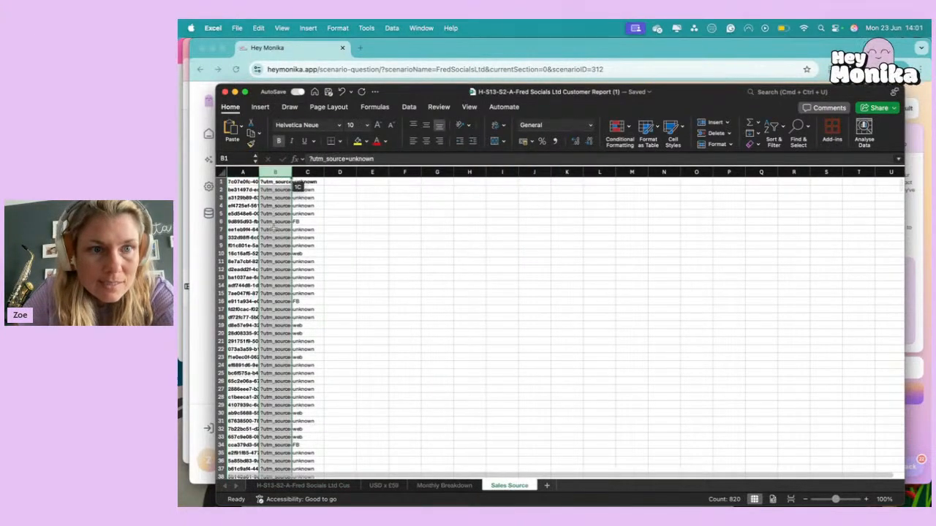
{"action": "left_click", "coordinate": [269, 227]}
{"action": "left_click", "coordinate": [266, 182]}
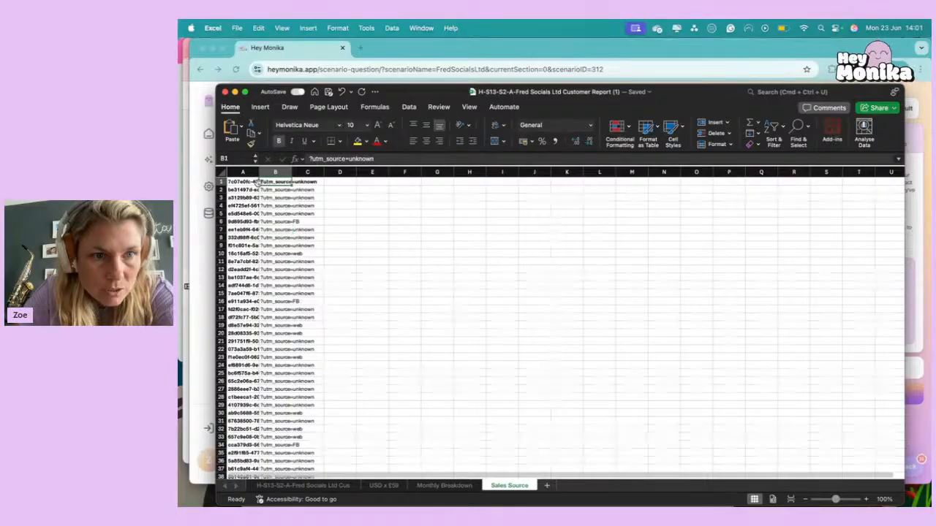
{"action": "left_click", "coordinate": [222, 181]}
{"action": "left_click", "coordinate": [273, 212]}
{"action": "left_click", "coordinate": [272, 181]}
{"action": "left_click", "coordinate": [285, 220]}
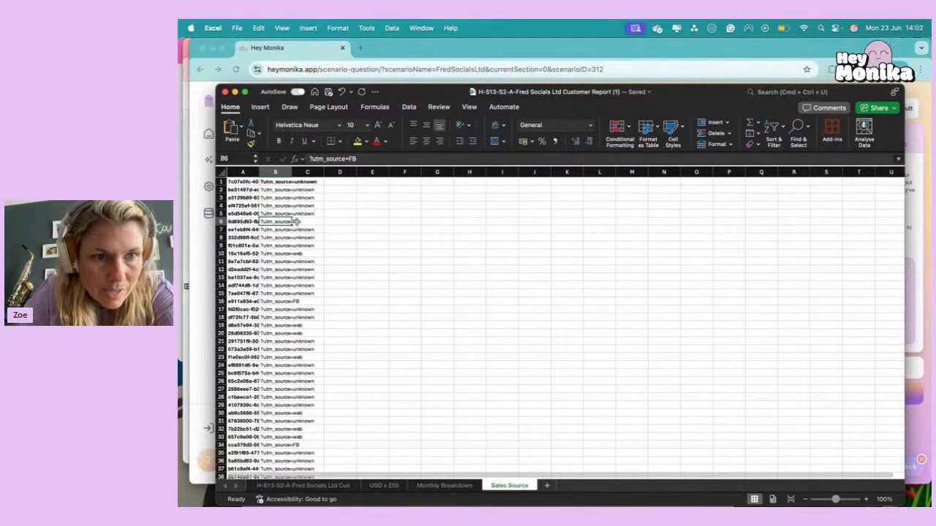
{"action": "left_click", "coordinate": [275, 253]}
{"action": "scroll", "coordinate": [277, 374], "scroll_direction": "down", "scroll_amount": 12}
{"action": "scroll", "coordinate": [278, 374], "scroll_direction": "up", "scroll_amount": 12}
{"action": "left_click", "coordinate": [317, 54]}
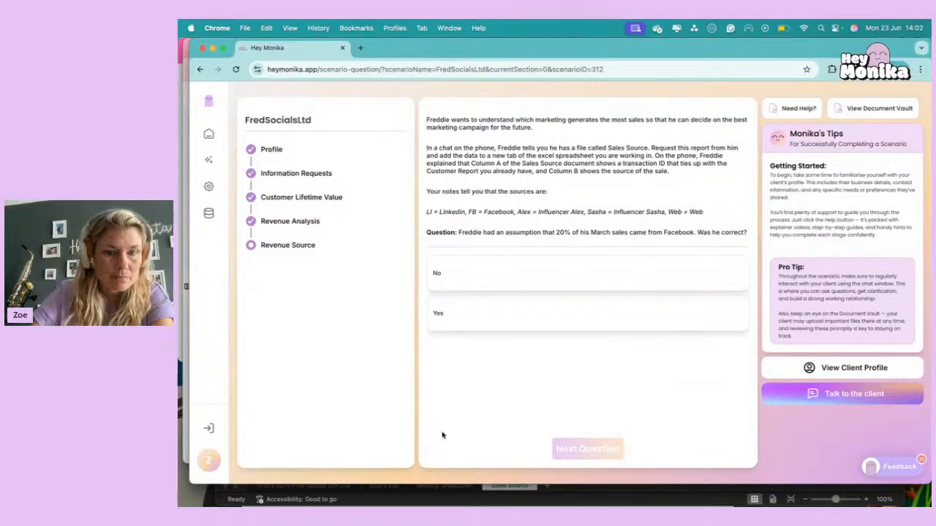
Back in Excel, add a Source column header in L2 of the customer report sheet, beside Months.
{"action": "left_click", "coordinate": [462, 500]}
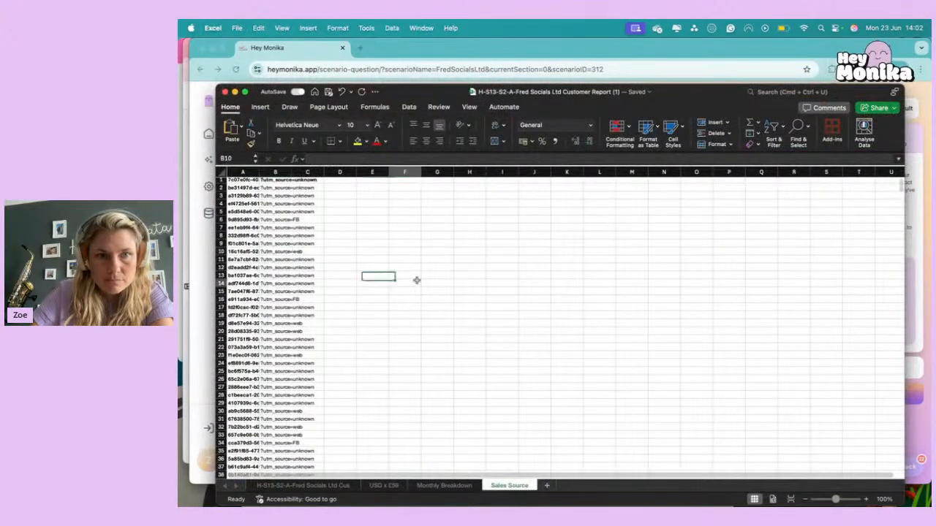
{"action": "left_click", "coordinate": [322, 486]}
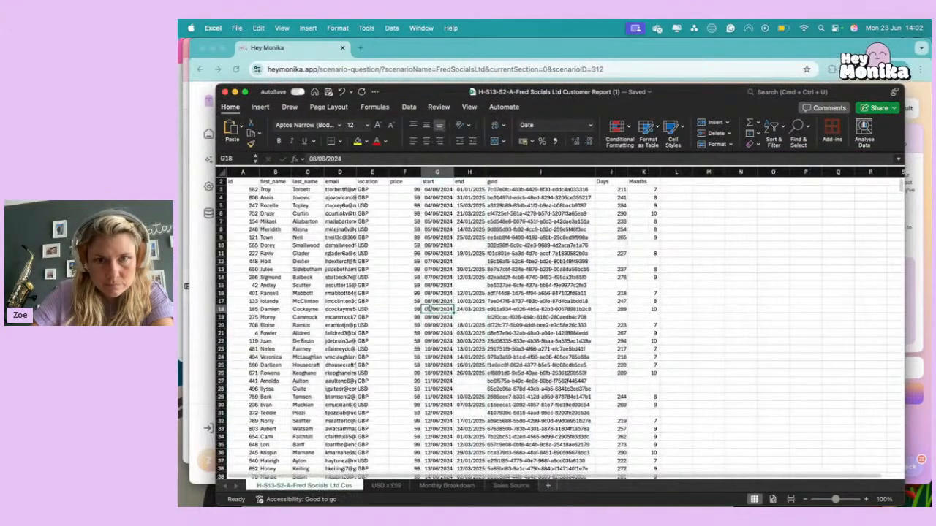
{"action": "scroll", "coordinate": [556, 329], "scroll_direction": "up", "scroll_amount": 2}
{"action": "left_click", "coordinate": [675, 197]}
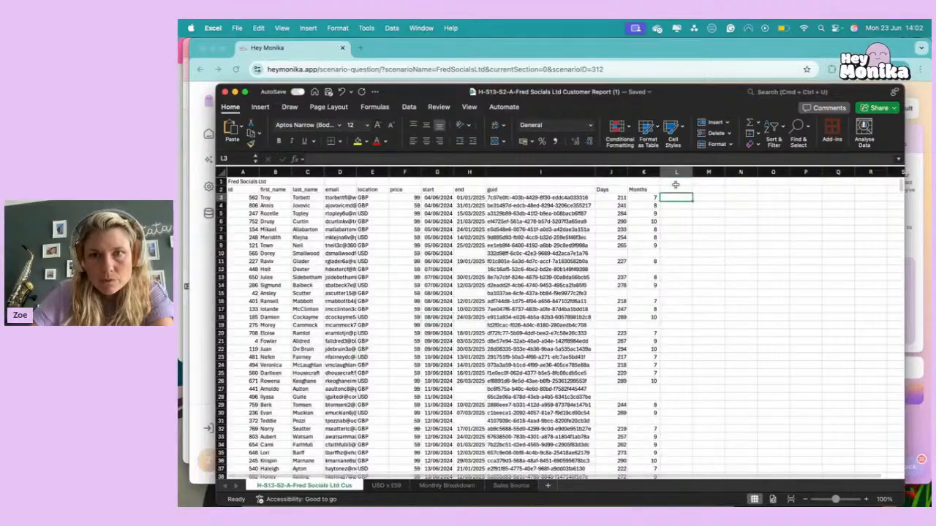
{"action": "left_click", "coordinate": [676, 189]}
{"action": "type", "text": "Source"}
{"action": "key", "text": "Return"}
Widen column A of Sales Source to show the full transaction IDs and check its layout against the customer report's guid column.
{"action": "left_click", "coordinate": [564, 198]}
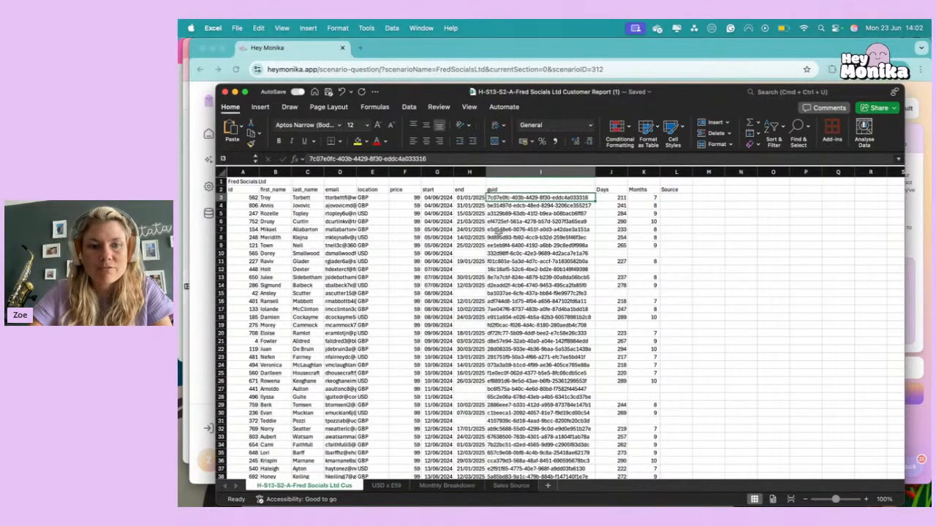
{"action": "left_click", "coordinate": [506, 487]}
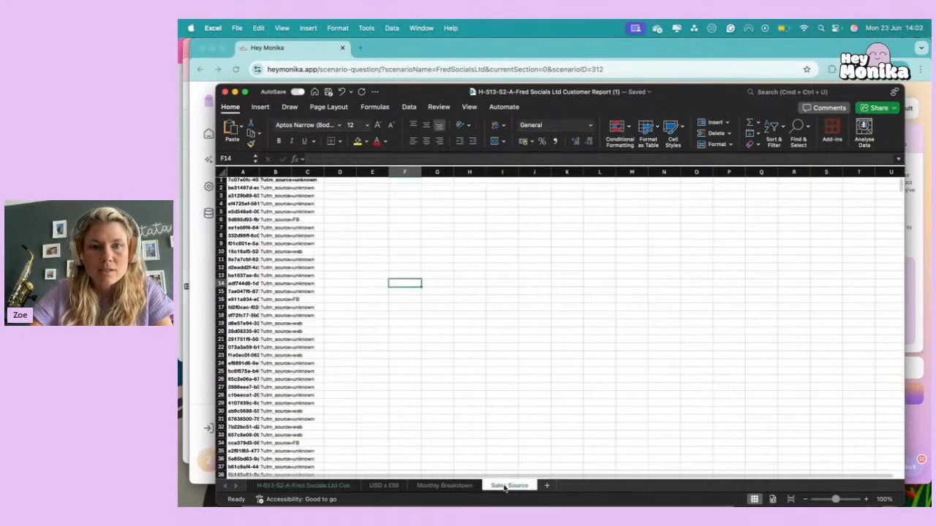
{"action": "left_click", "coordinate": [242, 172]}
{"action": "double_click", "coordinate": [260, 173]}
{"action": "left_click", "coordinate": [352, 214]}
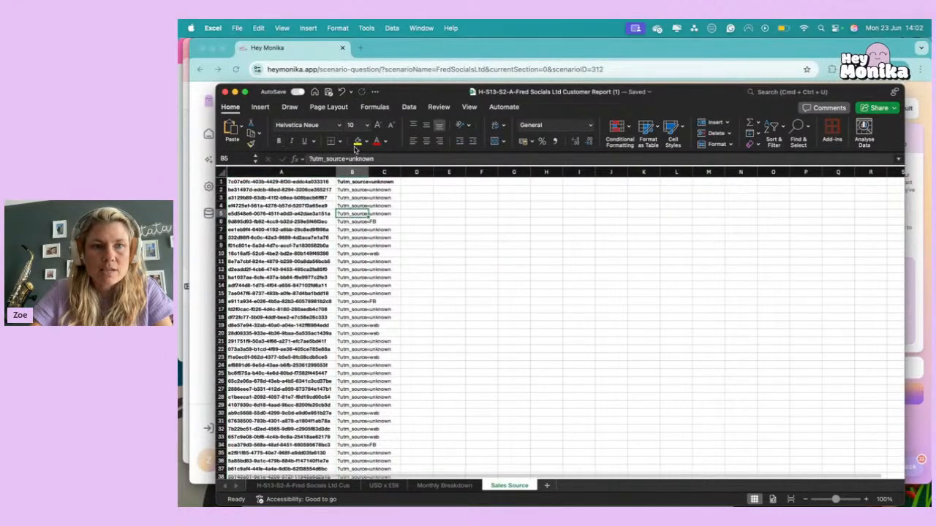
{"action": "left_click", "coordinate": [351, 173]}
{"action": "left_click", "coordinate": [347, 190]}
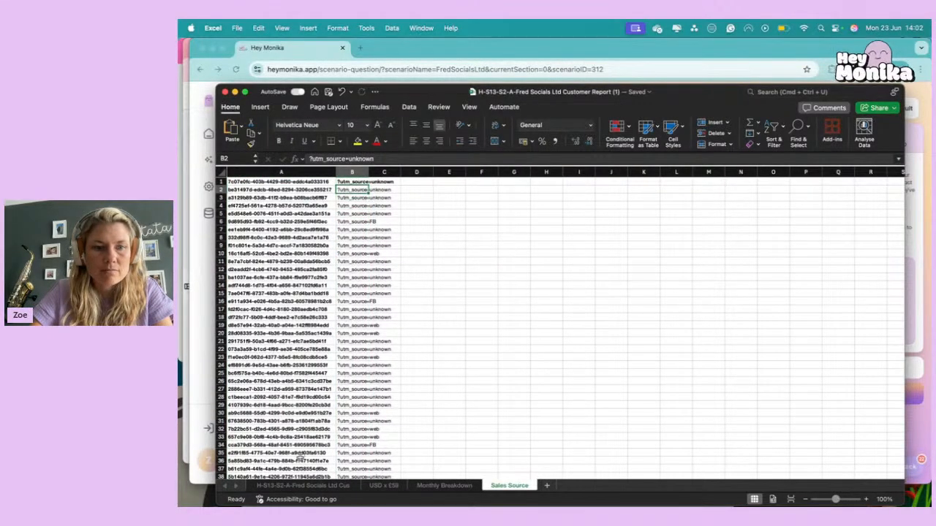
In L3 of the customer report, enter =VLOOKUP(I3,'Sales Source'!A:B,2,0) to look up the transaction's source.
{"action": "left_click", "coordinate": [303, 486]}
{"action": "left_click", "coordinate": [682, 199]}
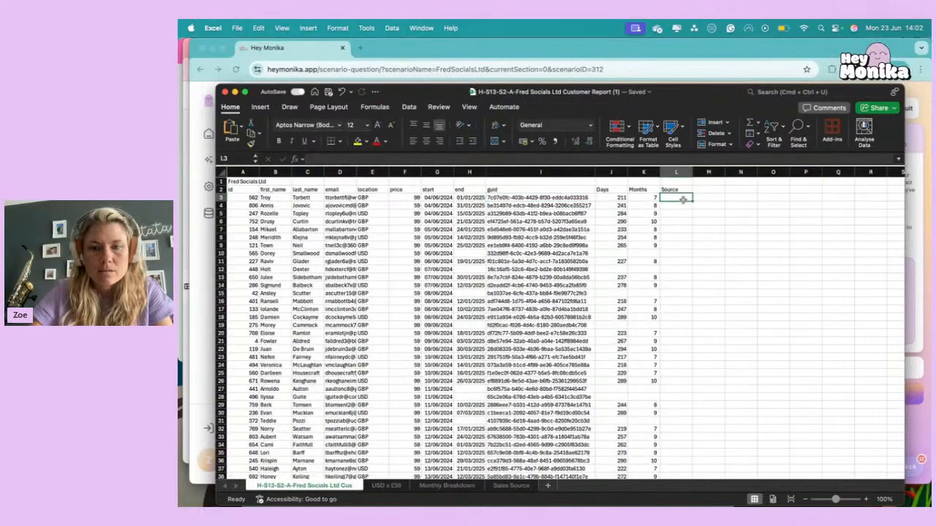
{"action": "type", "text": "=vlookup("}
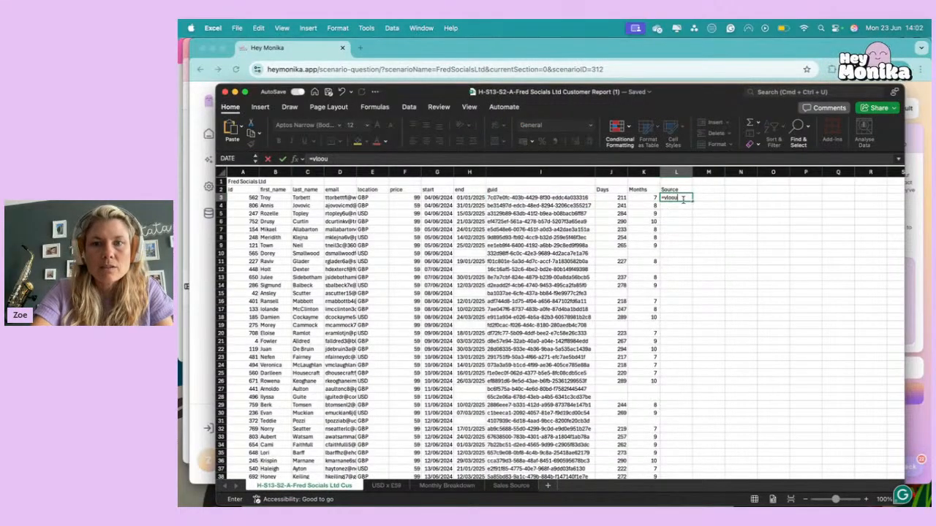
{"action": "key", "text": "Left"}
{"action": "key", "text": "Left"}
{"action": "key", "text": "Left"}
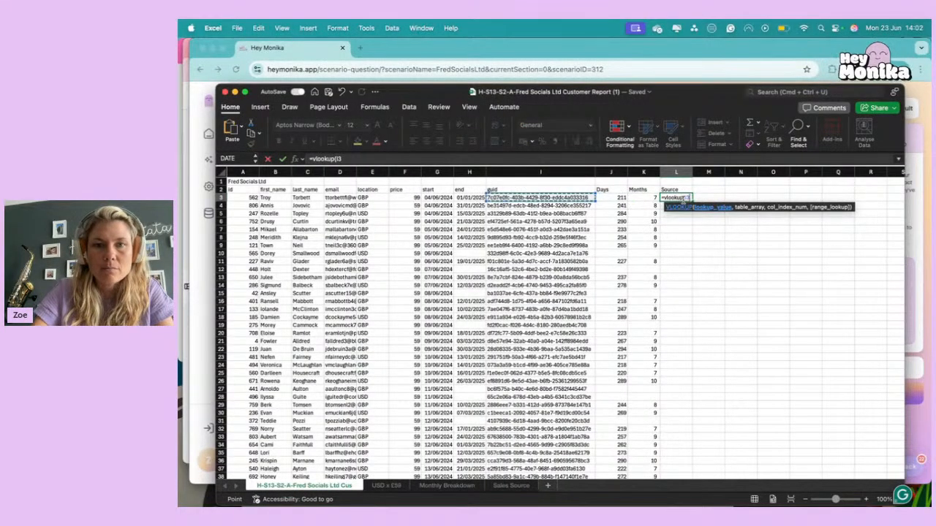
{"action": "type", "text": ","}
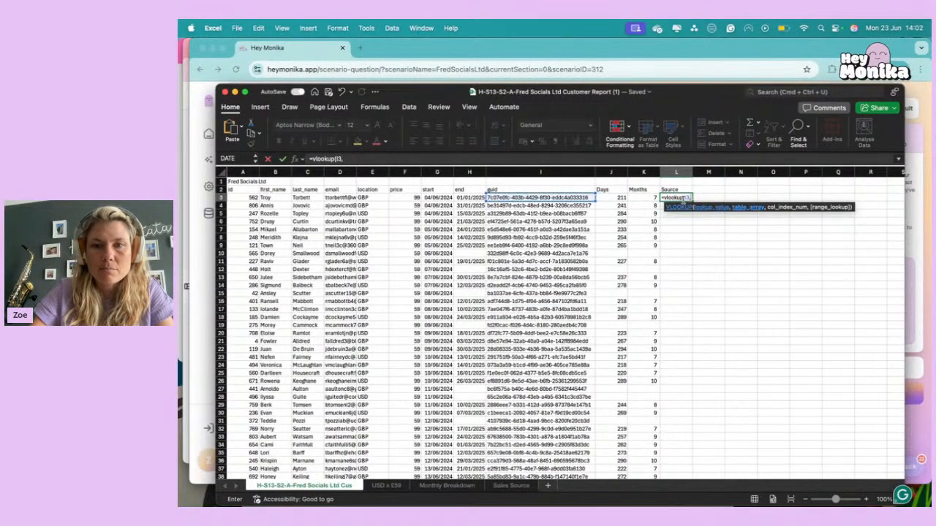
{"action": "left_click", "coordinate": [511, 486]}
{"action": "left_click", "coordinate": [285, 172]}
{"action": "left_click_drag", "start_coordinate": [285, 171], "coordinate": [351, 186]}
{"action": "type", "text": ",2,0)"}
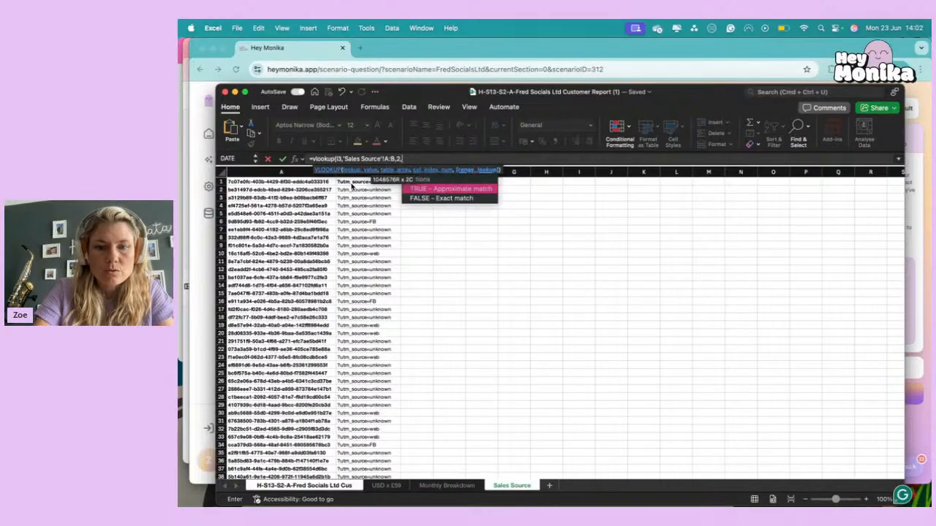
{"action": "key", "text": "Return"}
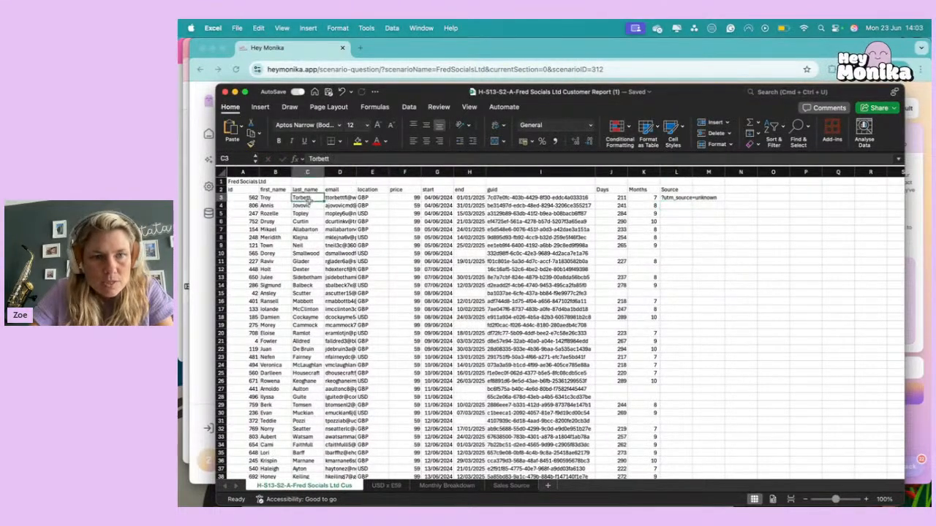
Verify the L3 lookup by finding the first customer's guid in Sales Source and comparing its source value with the customer report.
{"action": "left_click", "coordinate": [525, 204]}
{"action": "left_click", "coordinate": [524, 197]}
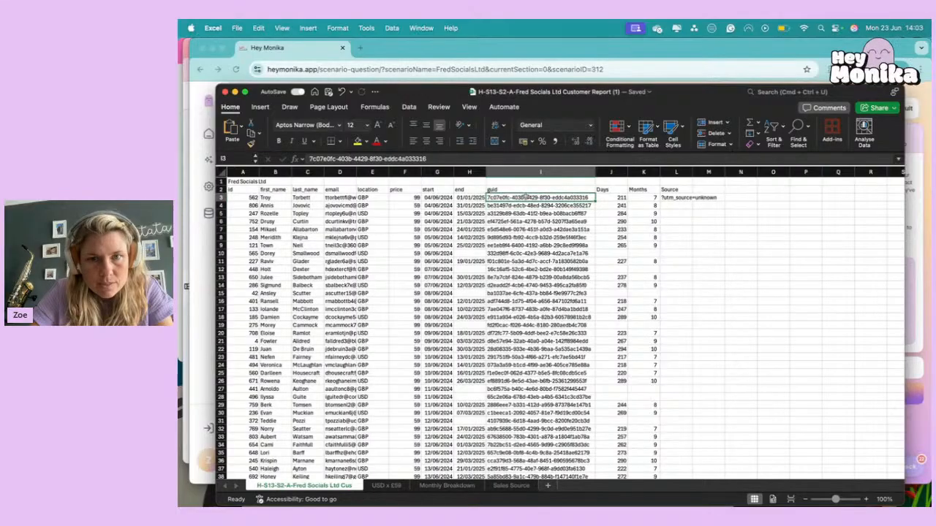
{"action": "key", "text": "Down"}
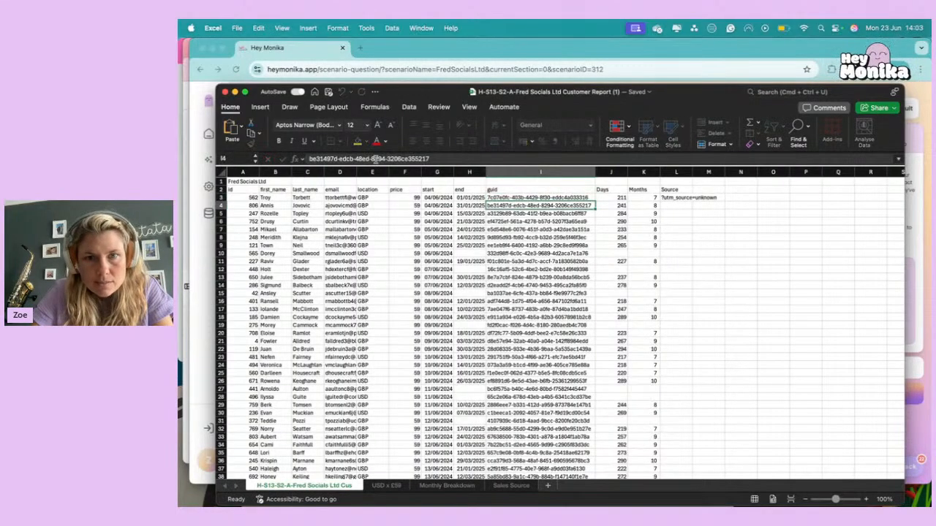
{"action": "left_click", "coordinate": [511, 486]}
{"action": "left_click", "coordinate": [473, 381]}
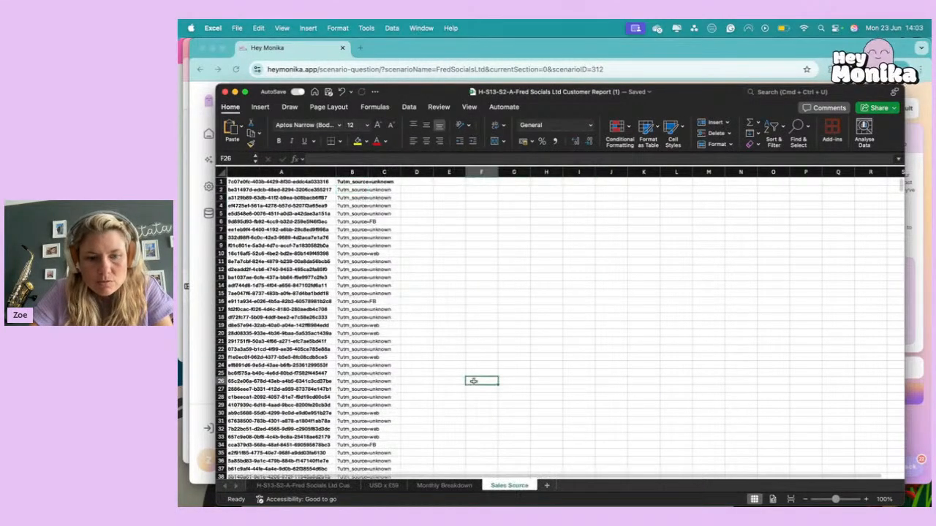
{"action": "key", "text": "super+f"}
{"action": "key", "text": "super+v"}
{"action": "key", "text": "Return"}
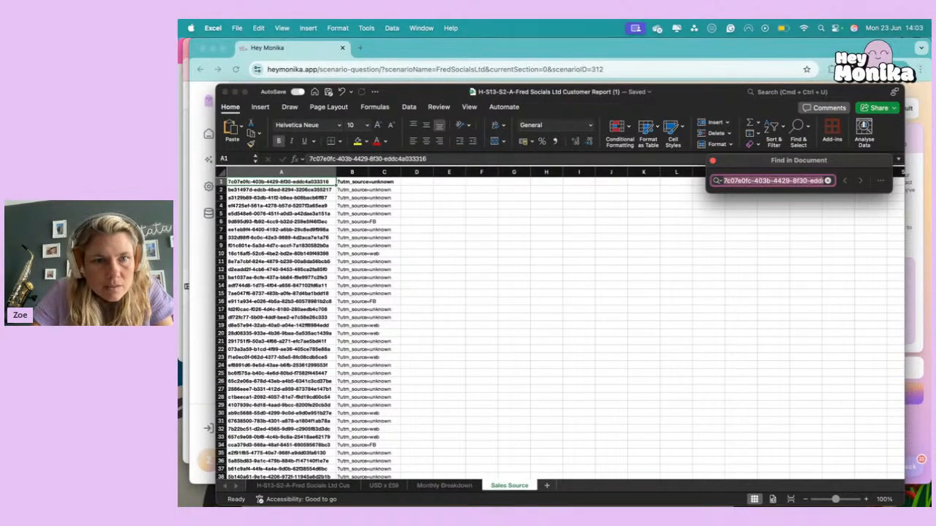
{"action": "key", "text": "super+v"}
{"action": "key", "text": "Escape"}
{"action": "key", "text": "Right"}
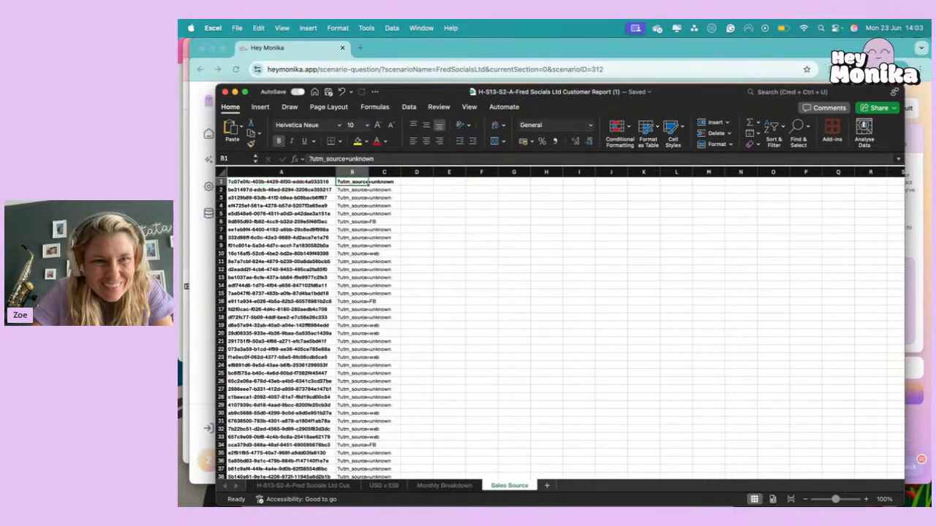
{"action": "left_click", "coordinate": [345, 264]}
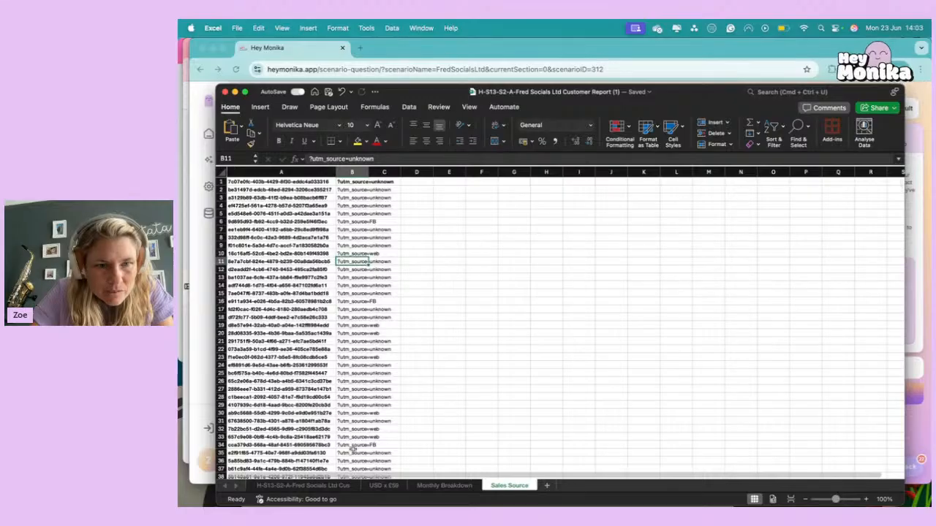
{"action": "left_click", "coordinate": [321, 486]}
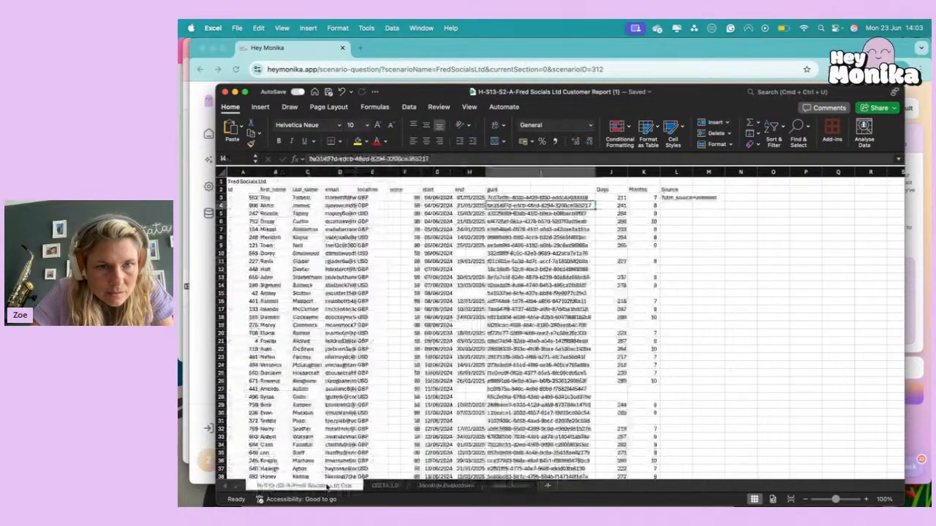
{"action": "left_click", "coordinate": [497, 486]}
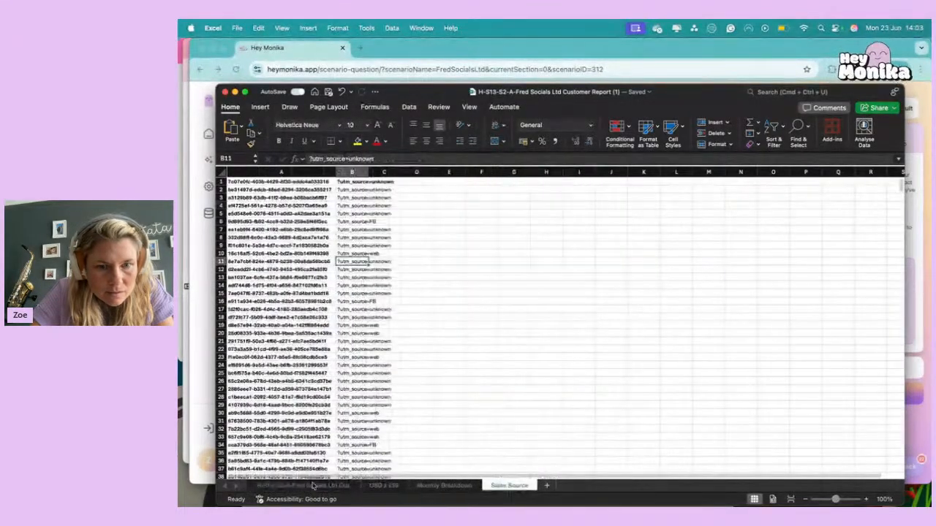
Fill the lookup formula in L3 down the whole Source column of the customer report.
{"action": "left_click", "coordinate": [313, 487]}
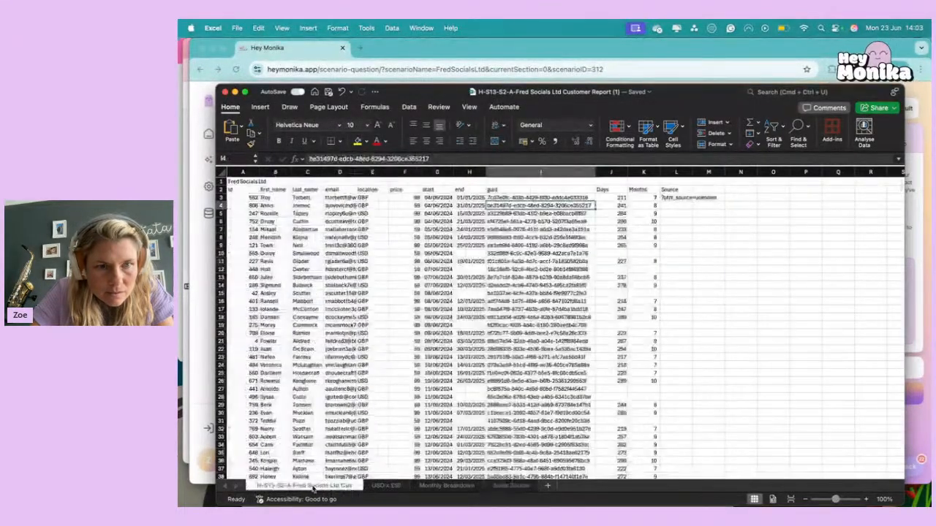
{"action": "left_click", "coordinate": [691, 198]}
{"action": "double_click", "coordinate": [691, 200]}
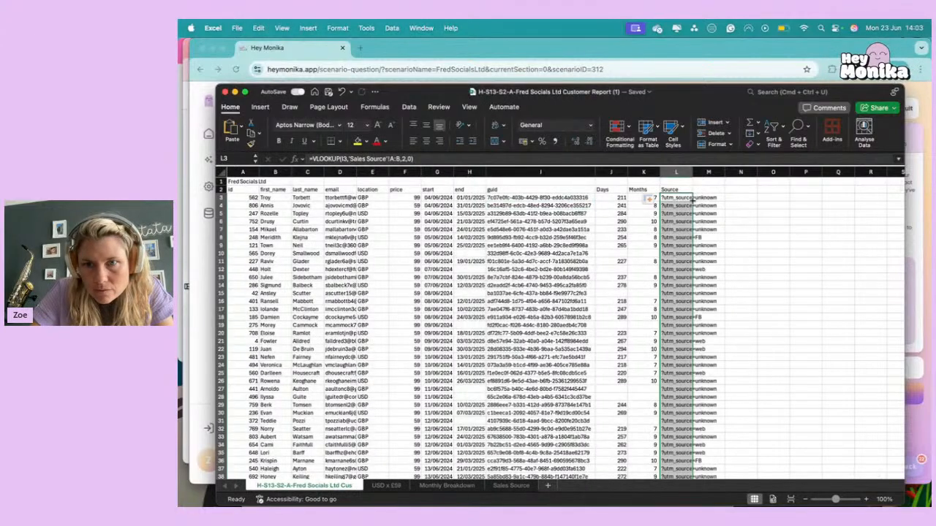
Review the filled Source column for its values, and examine the USD x £59, Monthly Breakdown and Sales Source sheets.
{"action": "left_click", "coordinate": [681, 260]}
{"action": "scroll", "coordinate": [681, 260], "scroll_direction": "down", "scroll_amount": 15}
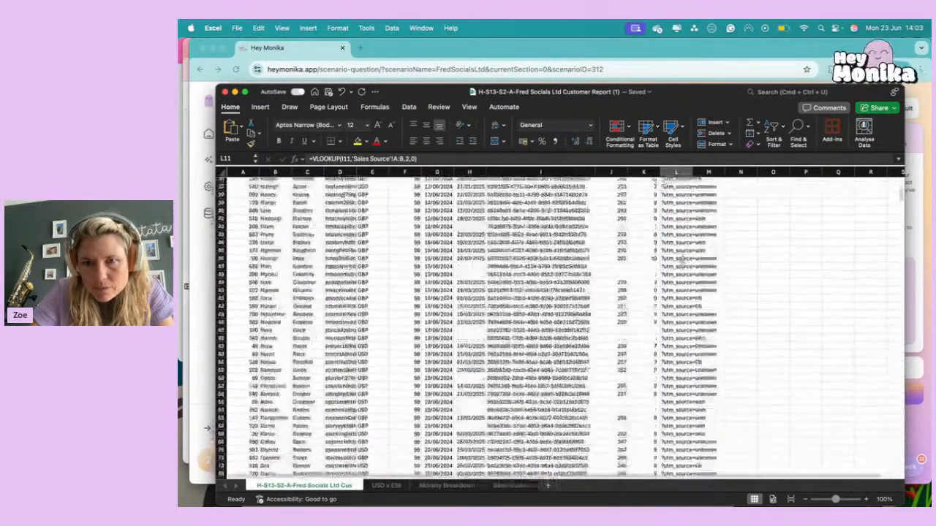
{"action": "scroll", "coordinate": [681, 259], "scroll_direction": "down", "scroll_amount": 20}
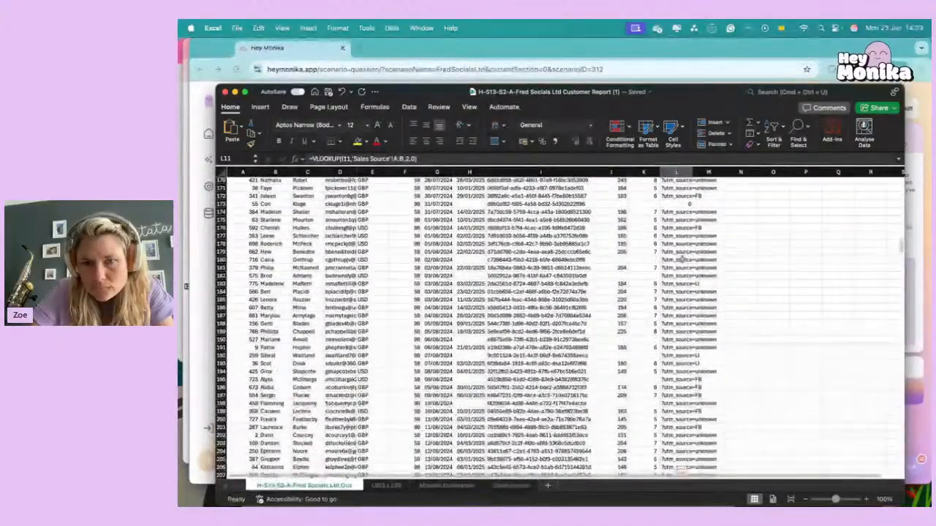
{"action": "scroll", "coordinate": [681, 260], "scroll_direction": "down", "scroll_amount": 15}
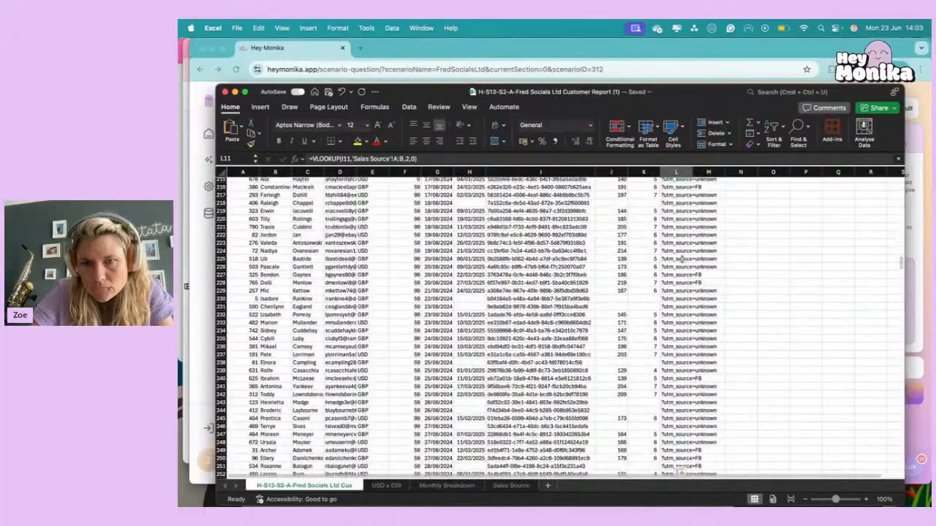
{"action": "scroll", "coordinate": [681, 260], "scroll_direction": "up", "scroll_amount": 20}
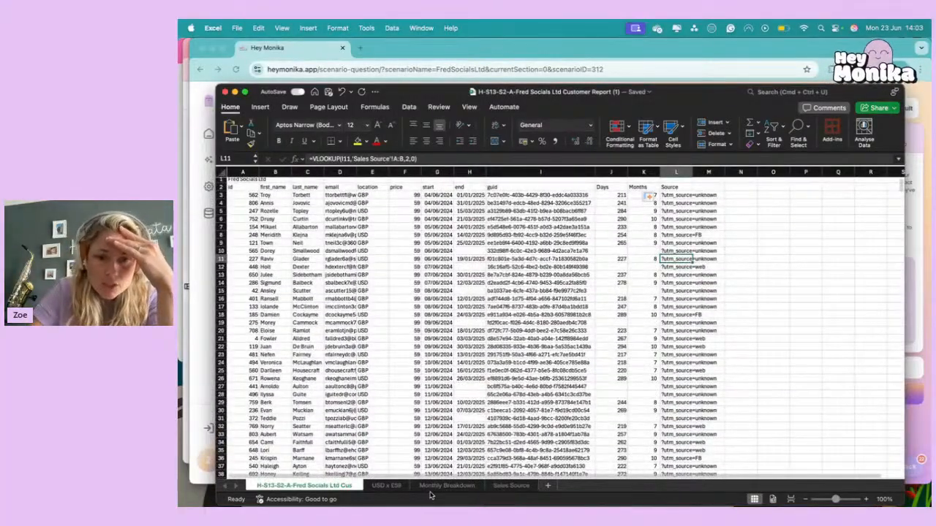
{"action": "left_click", "coordinate": [386, 486]}
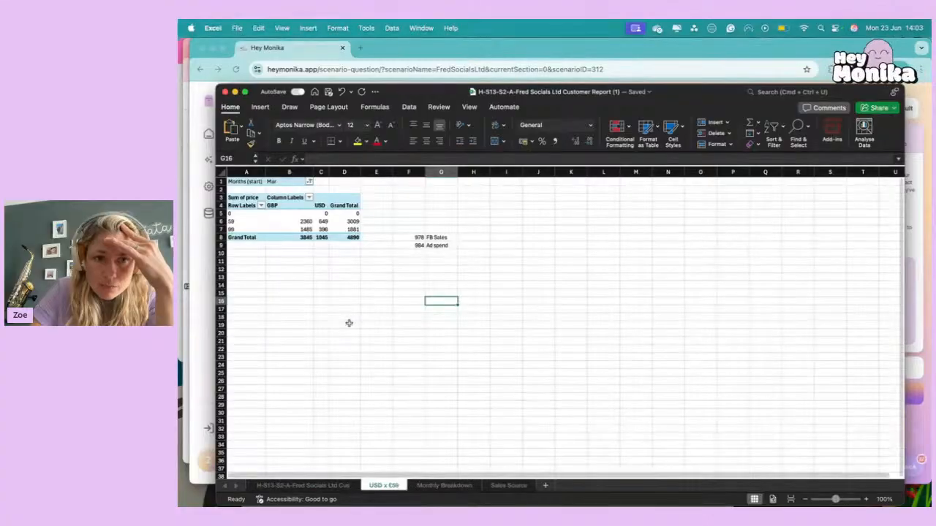
{"action": "left_click", "coordinate": [442, 486]}
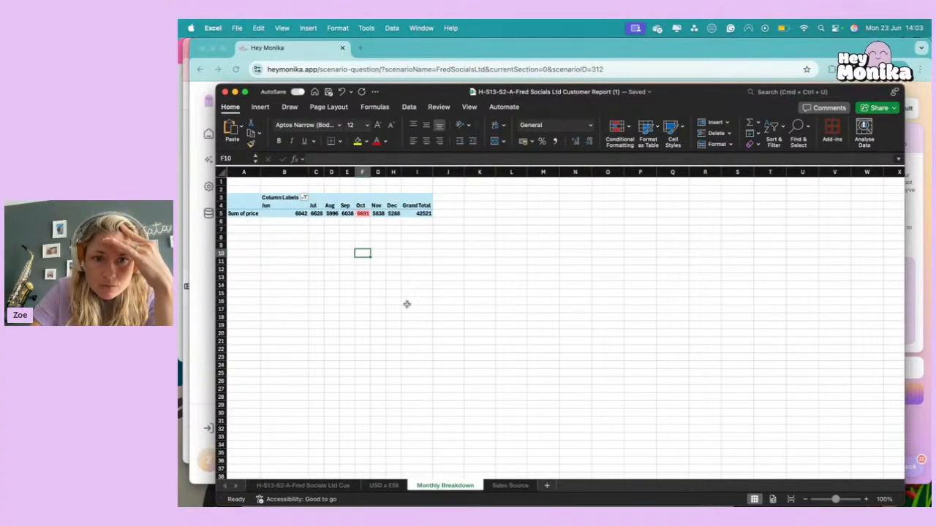
{"action": "left_click", "coordinate": [510, 486]}
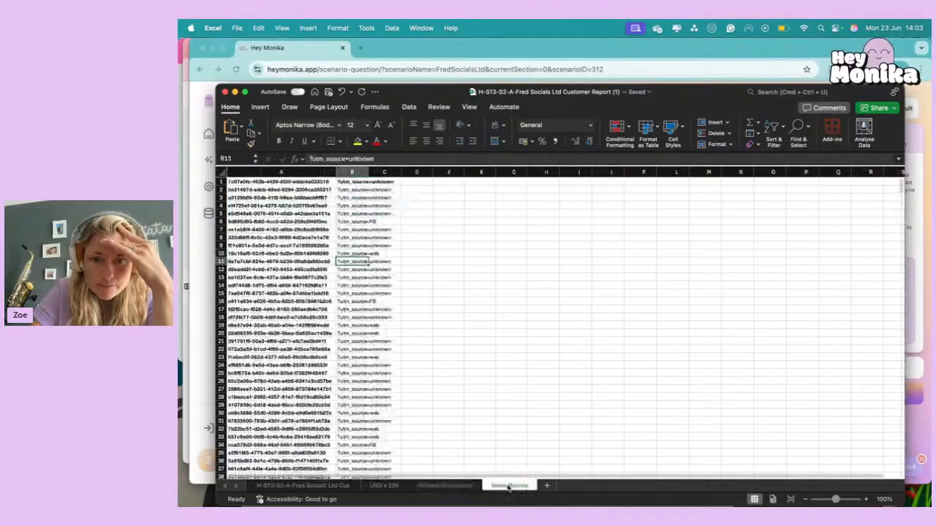
Create a pivot table on a new worksheet from the full customer report data, starting at header cell A2 and including Source.
{"action": "left_click", "coordinate": [294, 486]}
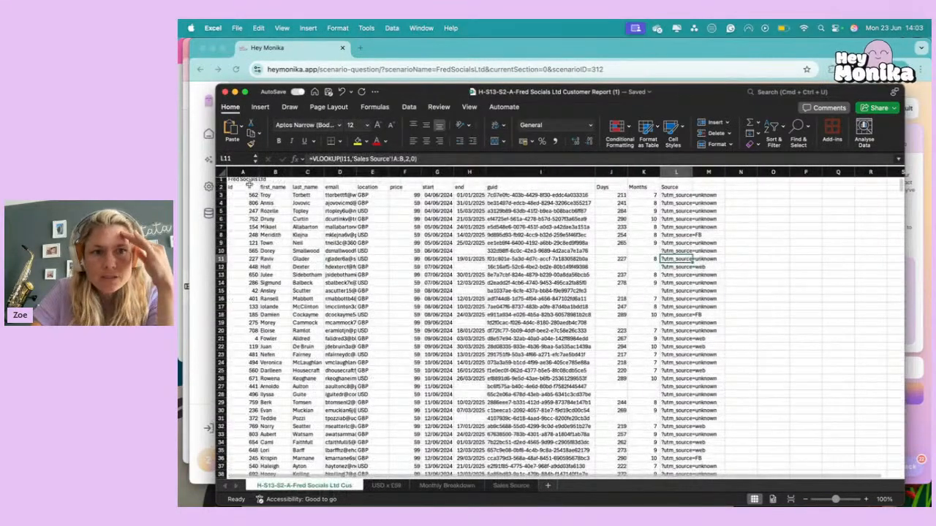
{"action": "left_click", "coordinate": [246, 190]}
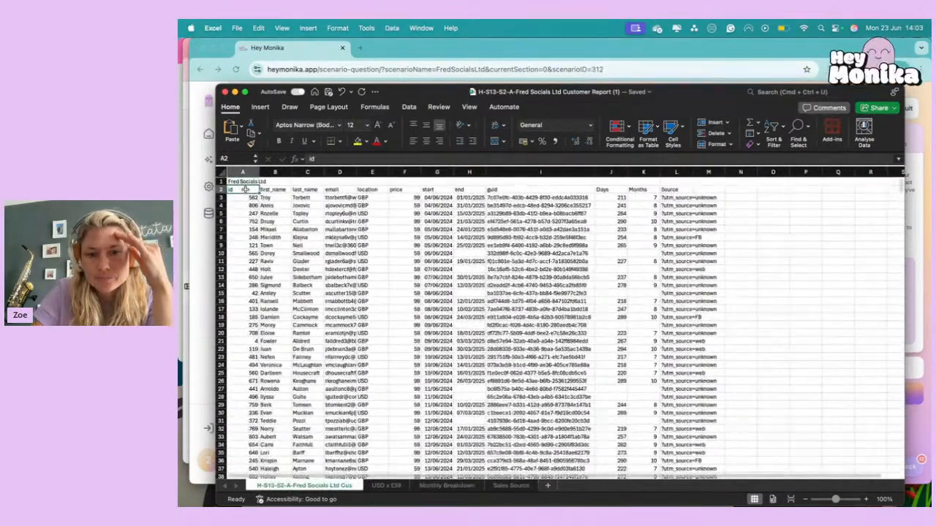
{"action": "key", "text": "super+shift+Right"}
{"action": "key", "text": "super+shift+Down"}
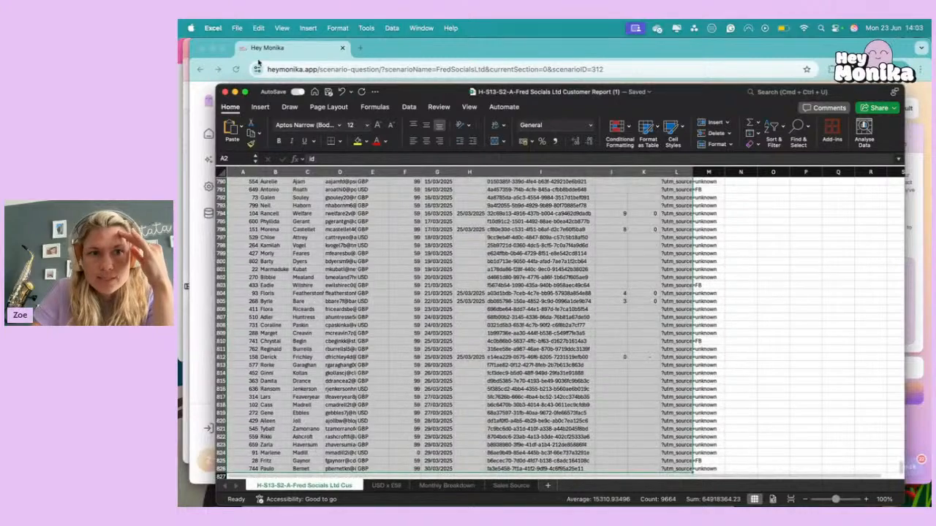
{"action": "left_click", "coordinate": [262, 108]}
{"action": "left_click", "coordinate": [230, 132]}
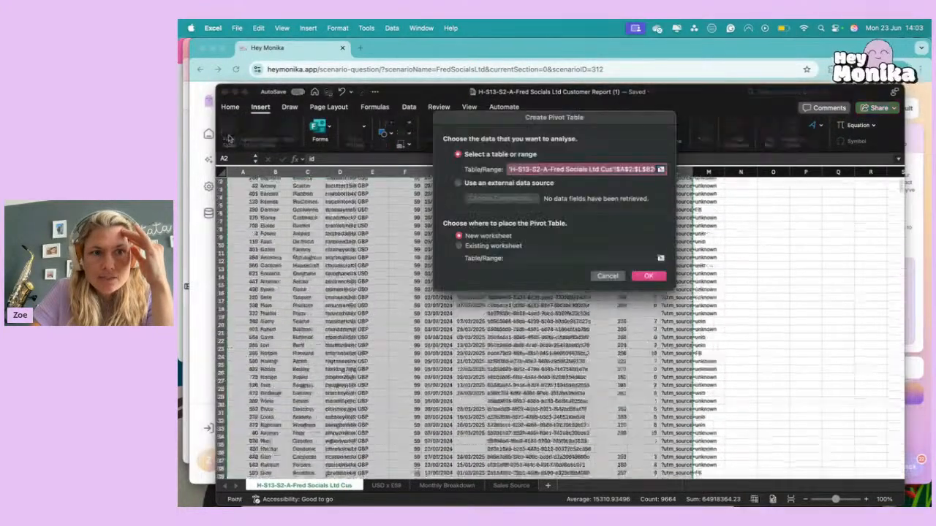
{"action": "left_click", "coordinate": [650, 276]}
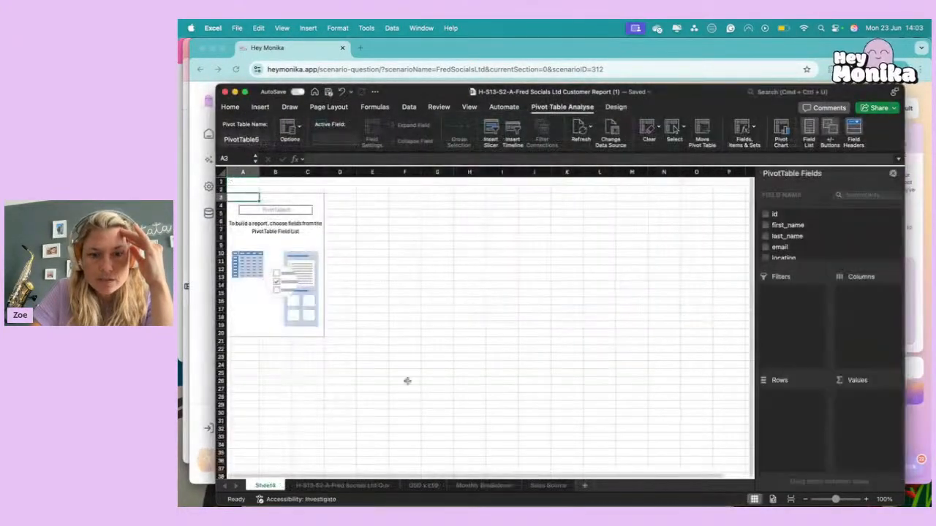
Move the new pivot table sheet after Sales Source, rename it March Sales Source and select the empty pivot table.
{"action": "right_click", "coordinate": [548, 485]}
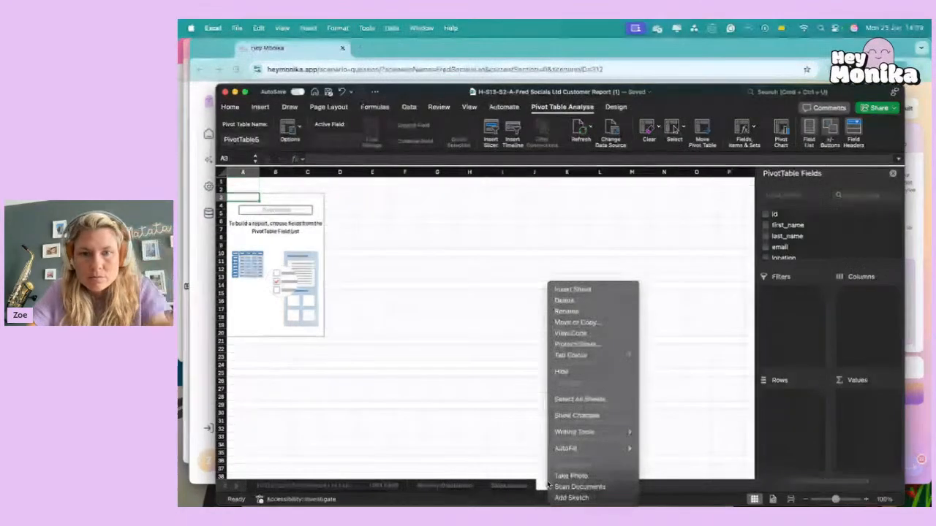
{"action": "left_click", "coordinate": [574, 312]}
{"action": "type", "text": "March Sales Source"}
{"action": "key", "text": "Return"}
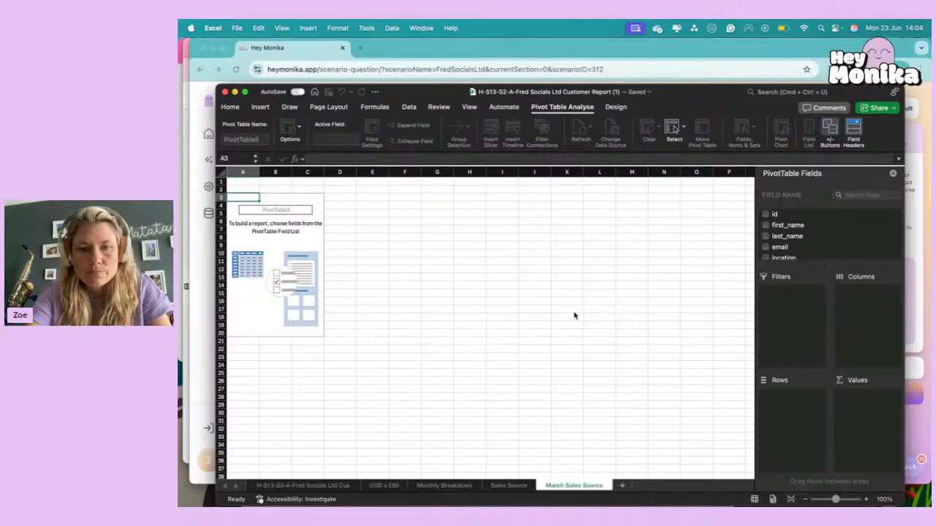
{"action": "left_click", "coordinate": [418, 307]}
{"action": "left_click", "coordinate": [275, 277]}
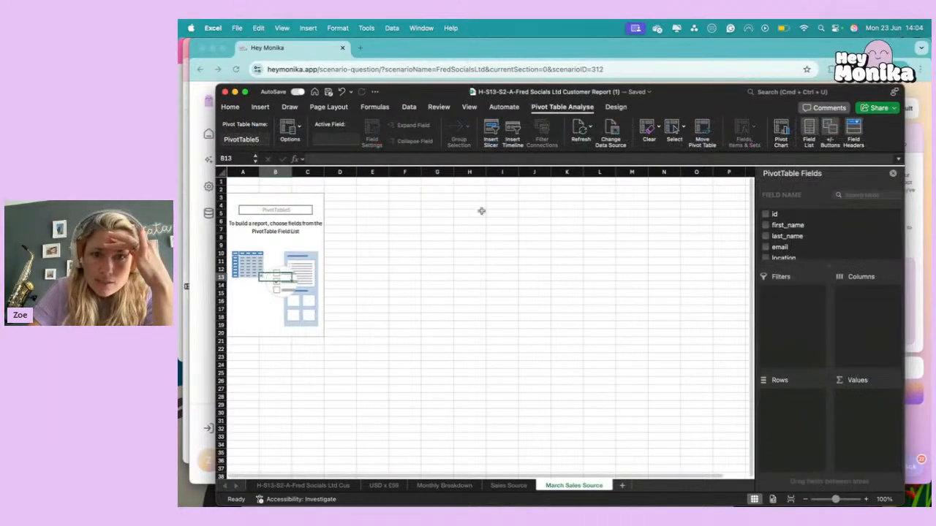
Add price to the pivot table's values as a sum, and remove the duplicate price field.
{"action": "scroll", "coordinate": [795, 232], "scroll_direction": "down", "scroll_amount": 2}
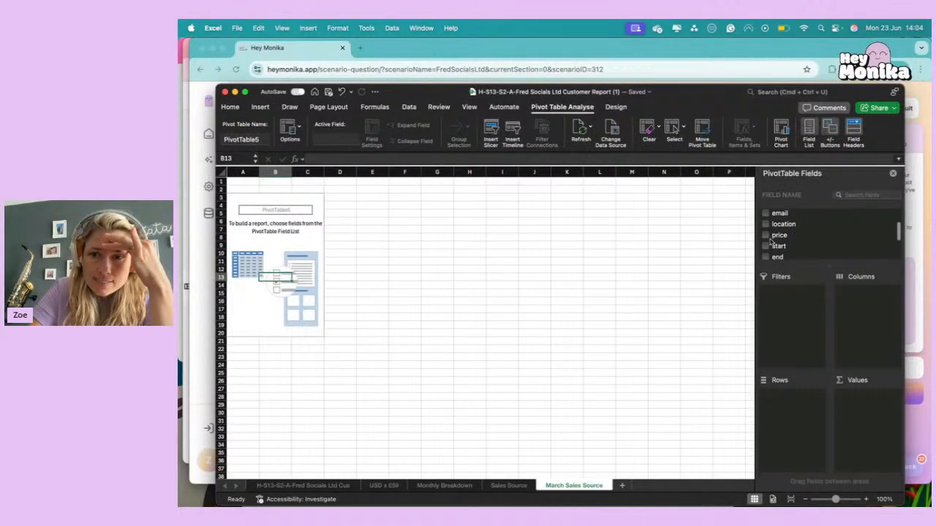
{"action": "left_click_drag", "start_coordinate": [771, 239], "coordinate": [870, 403]}
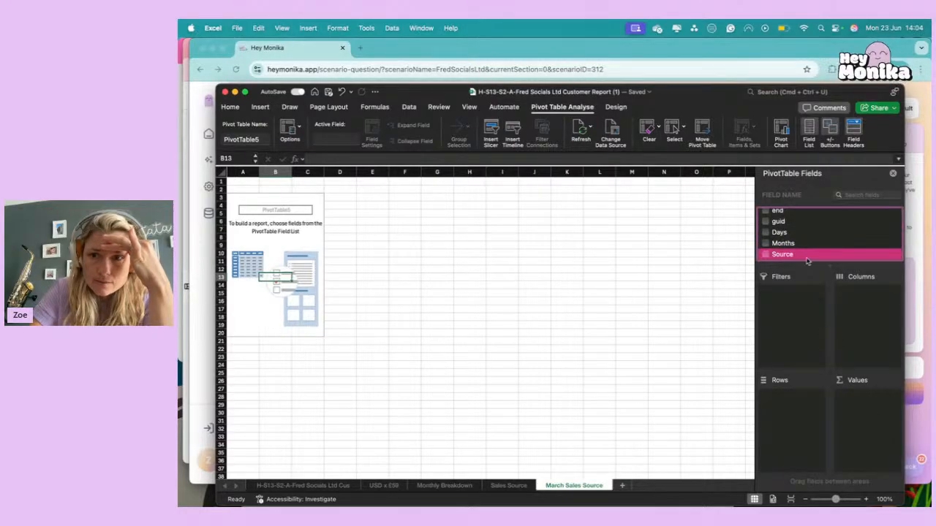
{"action": "scroll", "coordinate": [799, 232], "scroll_direction": "up", "scroll_amount": 2}
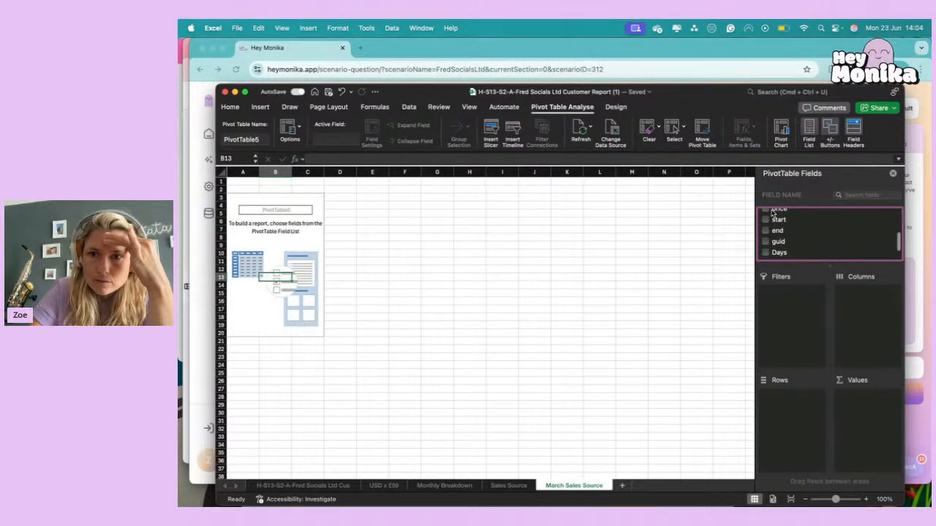
{"action": "left_click_drag", "start_coordinate": [773, 213], "coordinate": [859, 319]}
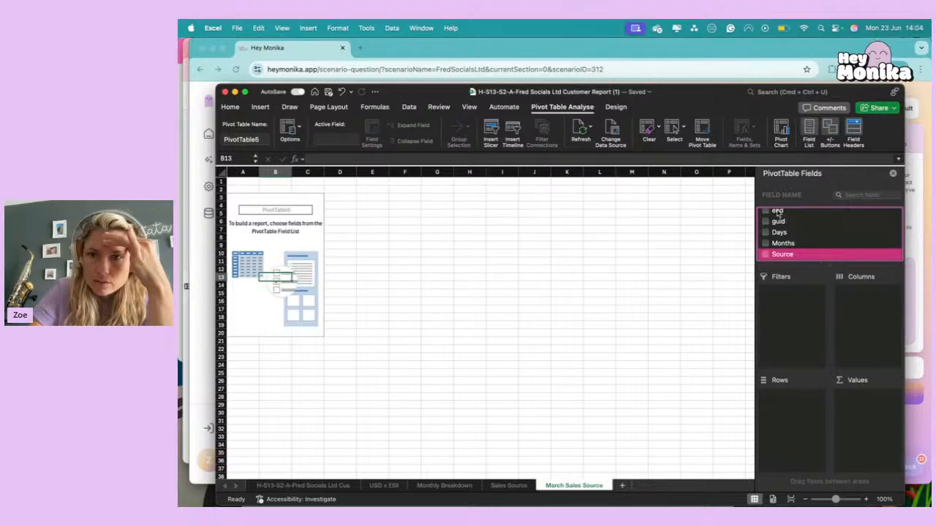
{"action": "scroll", "coordinate": [778, 216], "scroll_direction": "up", "scroll_amount": 3}
{"action": "left_click_drag", "start_coordinate": [765, 245], "coordinate": [862, 415]}
{"action": "left_click", "coordinate": [772, 229]}
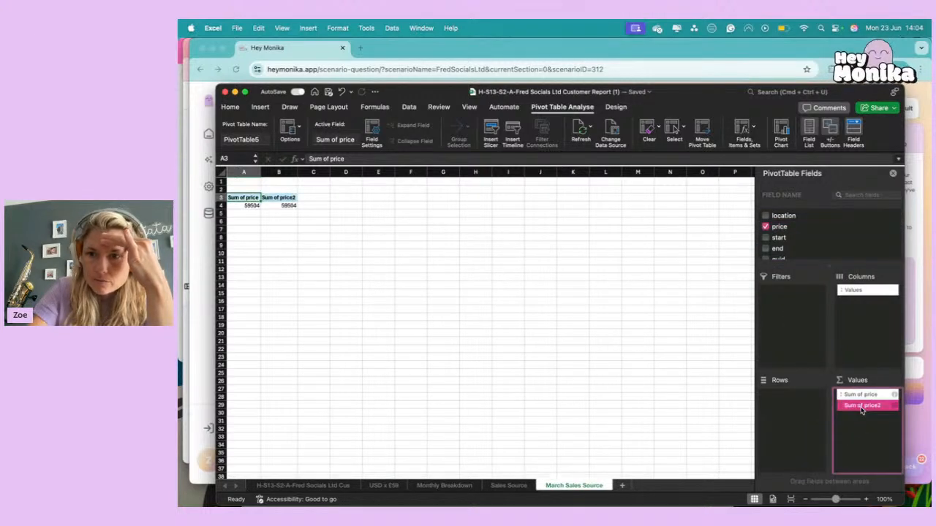
{"action": "left_click", "coordinate": [860, 405]}
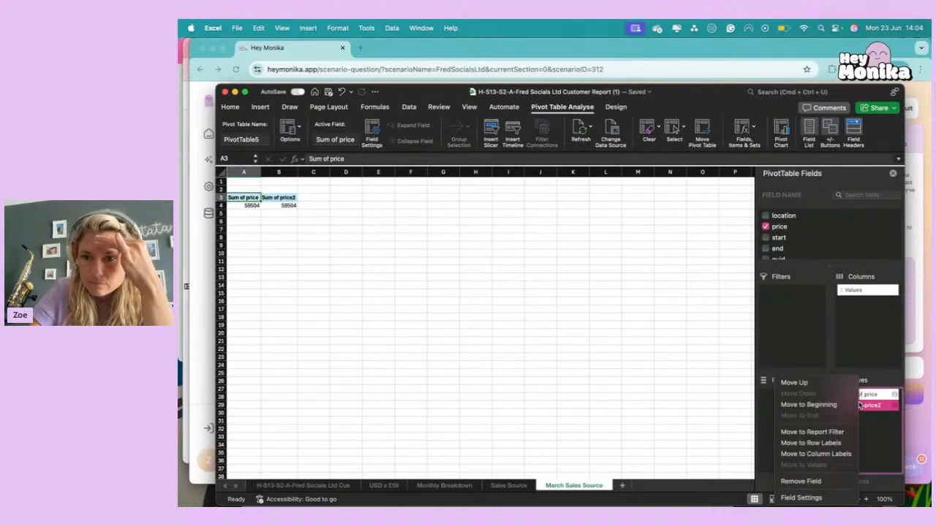
{"action": "left_click", "coordinate": [871, 408]}
{"action": "left_click_drag", "start_coordinate": [870, 408], "coordinate": [825, 249]}
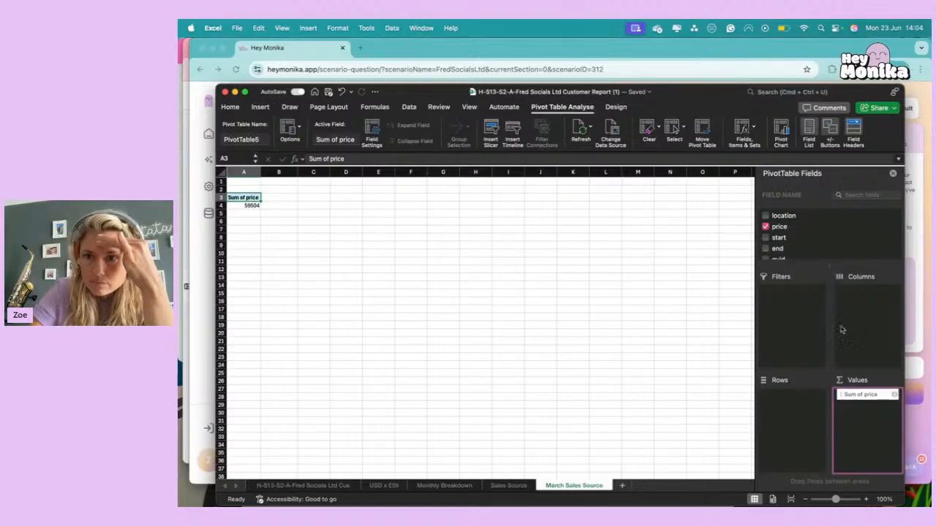
Add start to the pivot table's rows and remove its extra date groupings, keeping only Months (start).
{"action": "scroll", "coordinate": [785, 244], "scroll_direction": "up", "scroll_amount": 3}
{"action": "scroll", "coordinate": [782, 243], "scroll_direction": "down", "scroll_amount": 2}
{"action": "scroll", "coordinate": [782, 244], "scroll_direction": "down", "scroll_amount": 1}
{"action": "left_click_drag", "start_coordinate": [779, 227], "coordinate": [790, 253]}
{"action": "left_click_drag", "start_coordinate": [781, 396], "coordinate": [794, 220]}
{"action": "left_click_drag", "start_coordinate": [781, 408], "coordinate": [803, 248]}
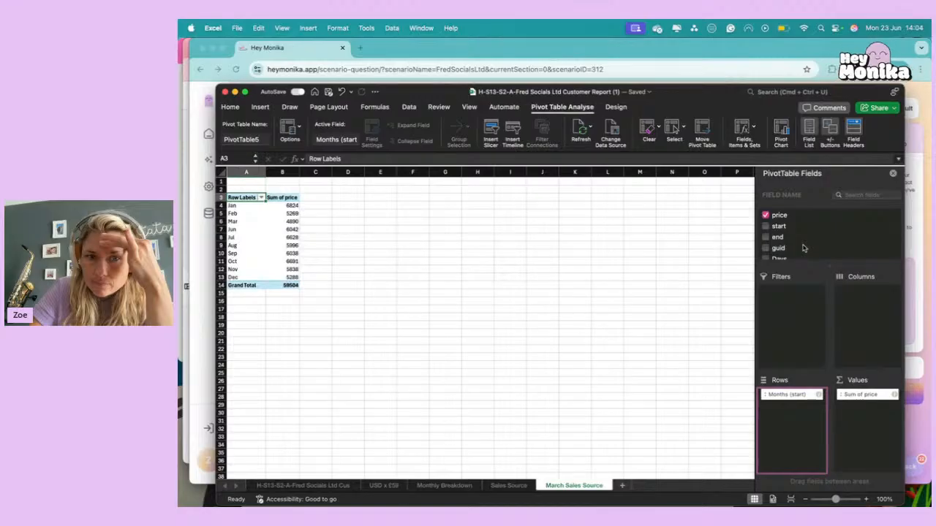
Add Source to the pivot table's columns to split each month's price sum by sales source.
{"action": "scroll", "coordinate": [783, 234], "scroll_direction": "down", "scroll_amount": 3}
{"action": "scroll", "coordinate": [782, 235], "scroll_direction": "down", "scroll_amount": 1}
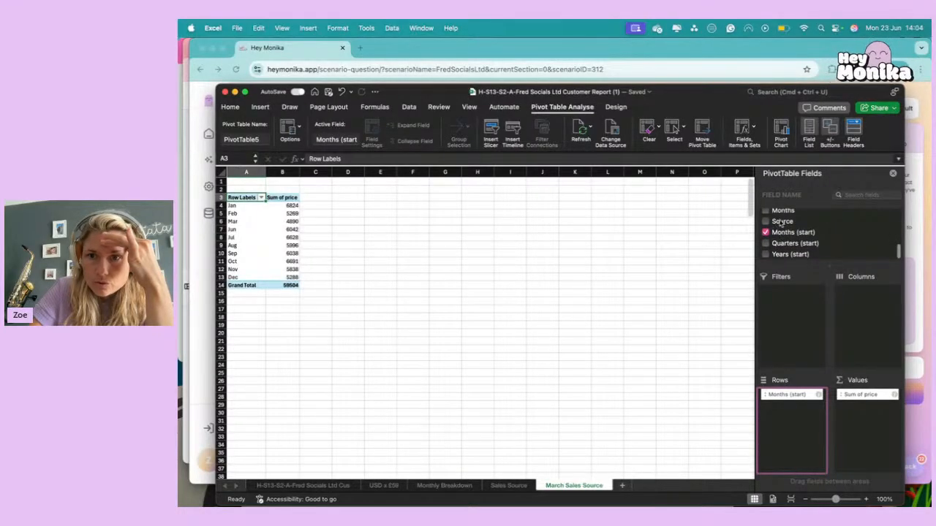
{"action": "scroll", "coordinate": [781, 222], "scroll_direction": "up", "scroll_amount": 2}
{"action": "left_click_drag", "start_coordinate": [782, 242], "coordinate": [882, 333]}
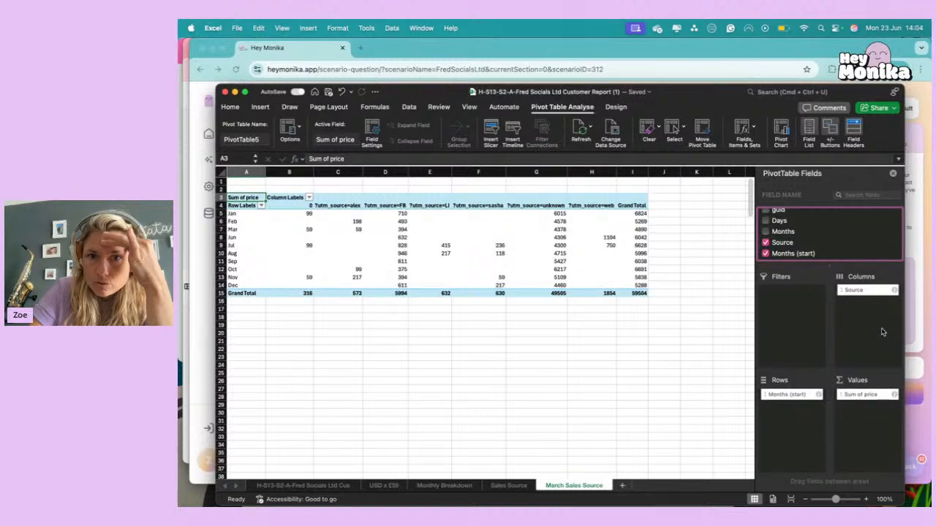
{"action": "left_click", "coordinate": [615, 343]}
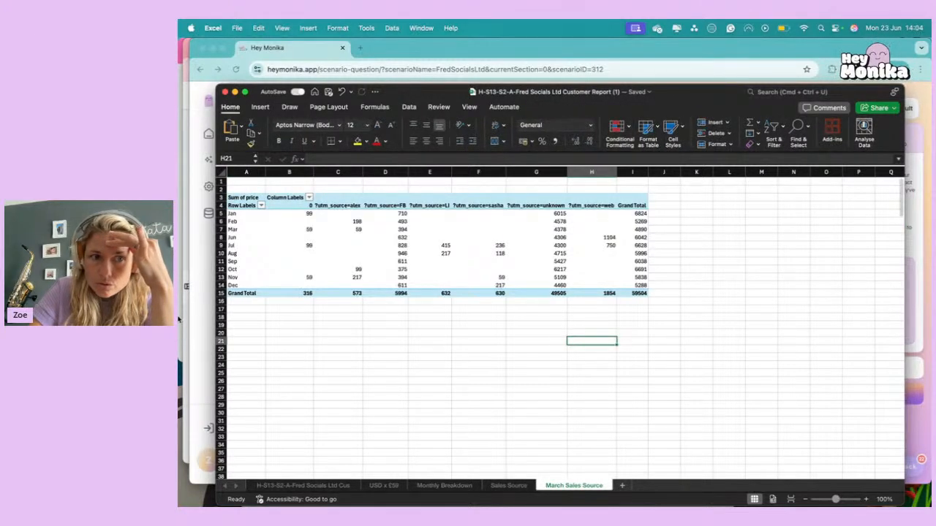
{"action": "left_click", "coordinate": [188, 323]}
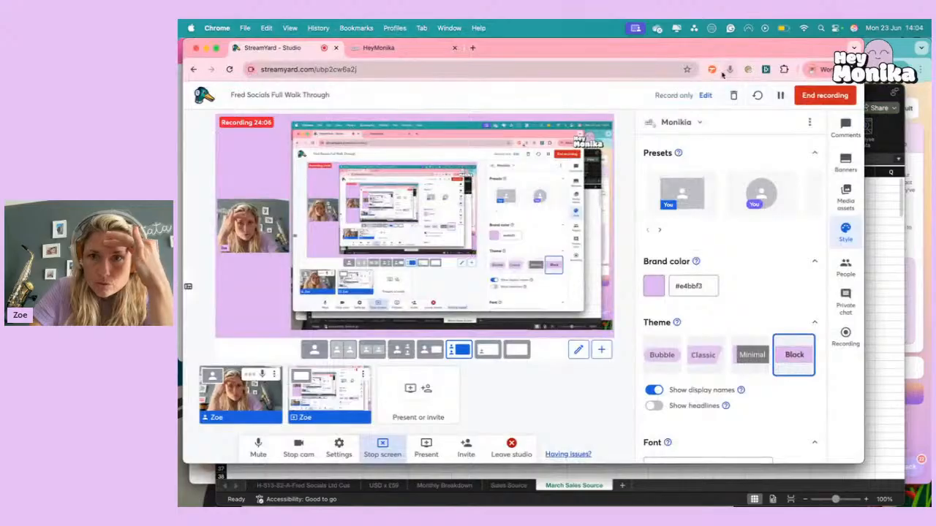
{"action": "left_click", "coordinate": [781, 96]}
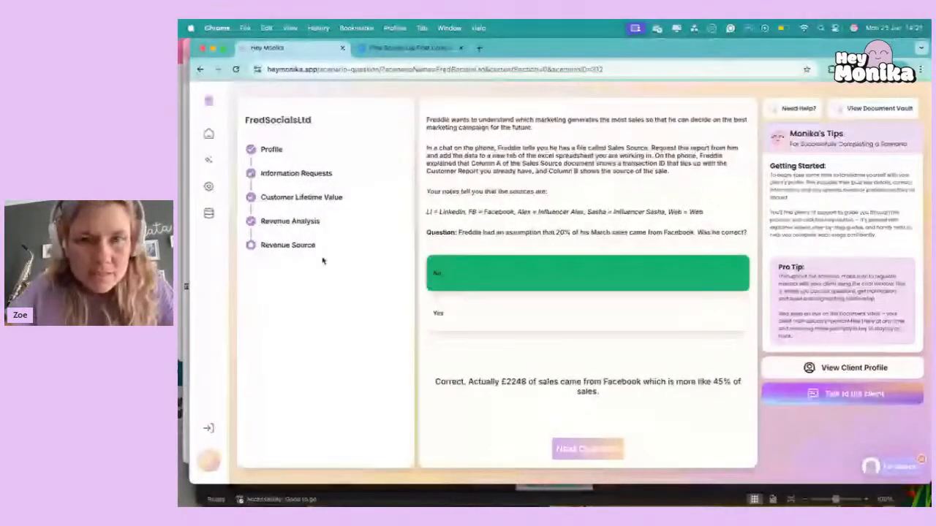
Switch to the Excel workbook and examine the pivot table's month rows, source headings, and Facebook column with its total.
{"action": "key", "text": "ctrl+Up"}
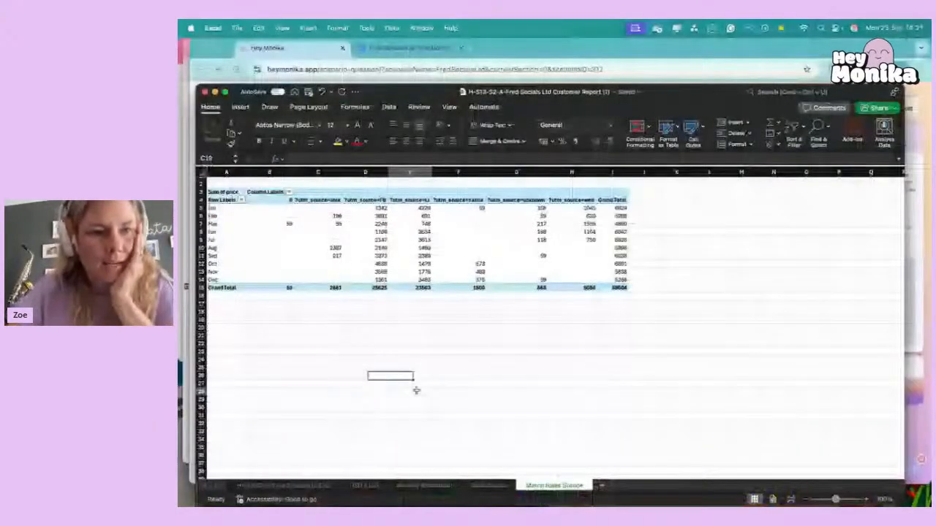
{"action": "left_click", "coordinate": [366, 240]}
{"action": "left_click", "coordinate": [215, 209]}
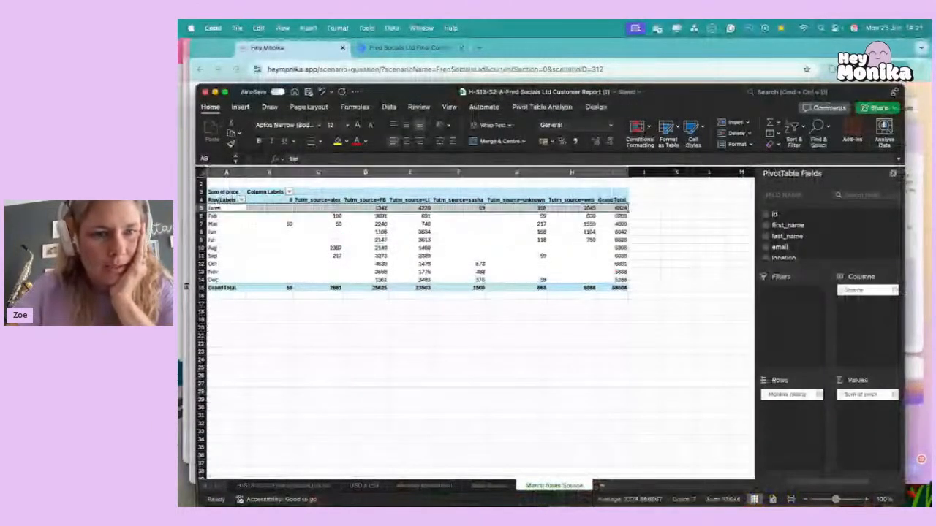
{"action": "left_click", "coordinate": [278, 230]}
{"action": "left_click", "coordinate": [329, 206]}
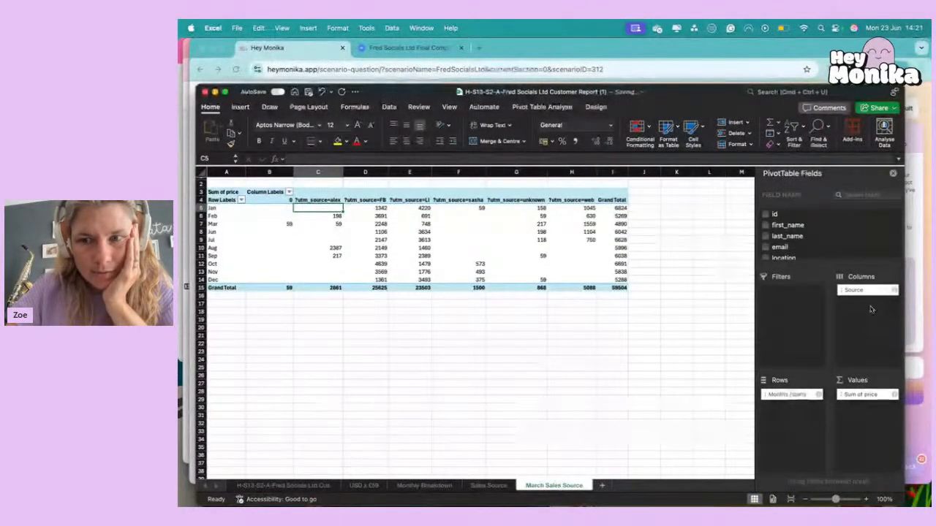
{"action": "left_click_drag", "start_coordinate": [318, 191], "coordinate": [623, 201]}
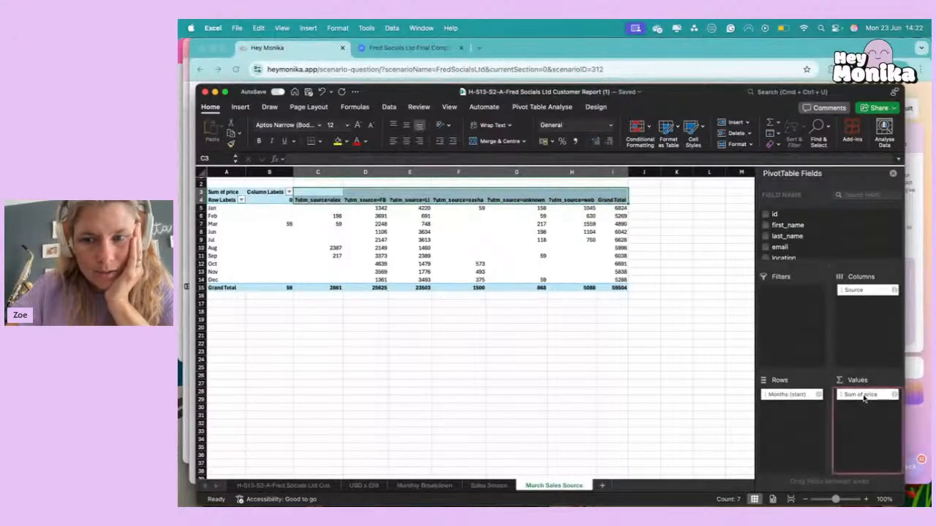
{"action": "left_click", "coordinate": [333, 199]}
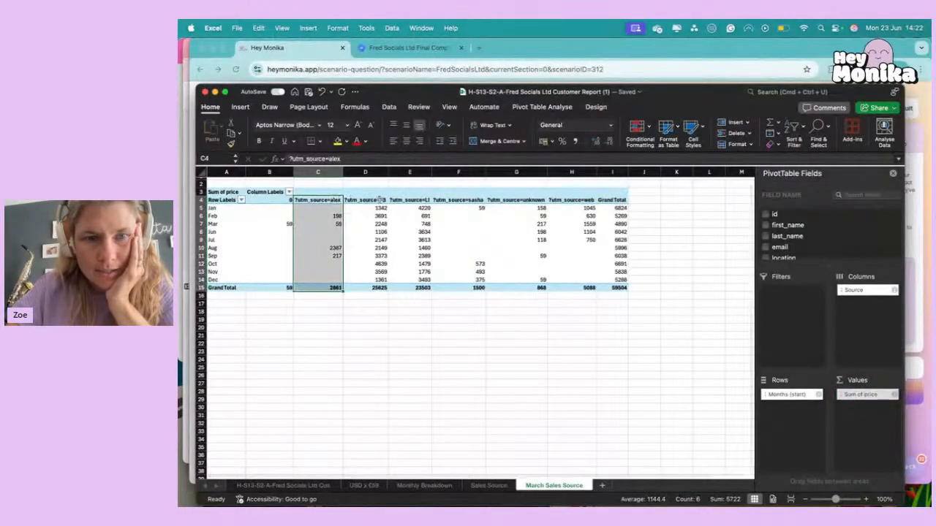
{"action": "left_click", "coordinate": [411, 208]}
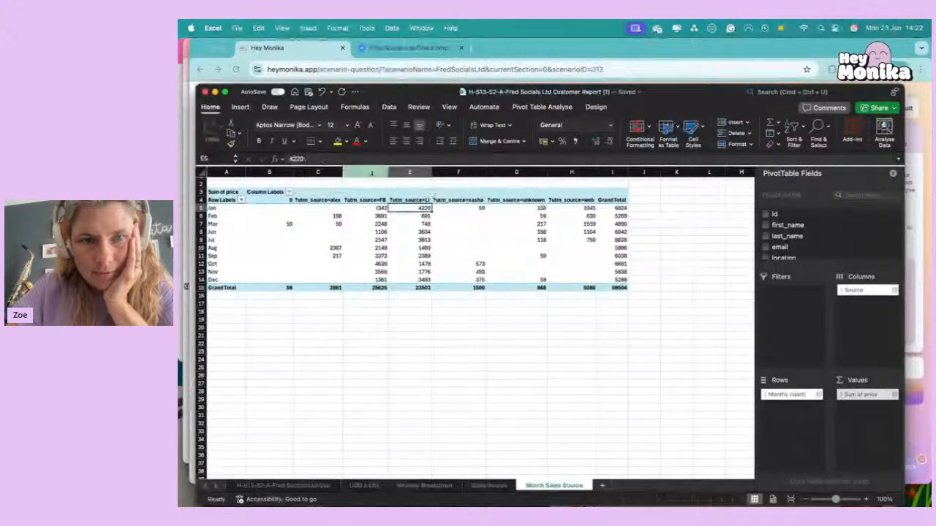
{"action": "left_click", "coordinate": [365, 172]}
{"action": "left_click", "coordinate": [362, 292]}
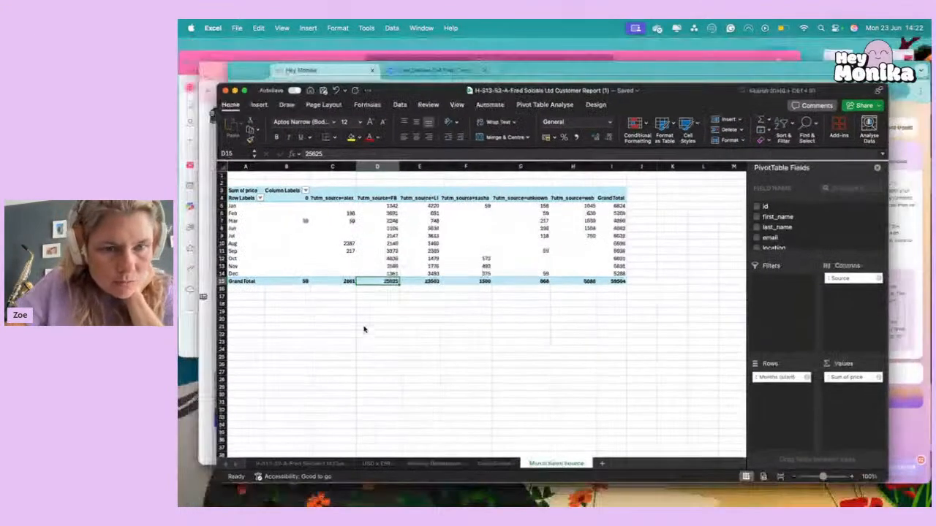
Reread the March Facebook sales question in Hey Monika, and return to Excel to examine the pivot table's March row.
{"action": "key", "text": "ctrl+Up"}
{"action": "left_click", "coordinate": [803, 377]}
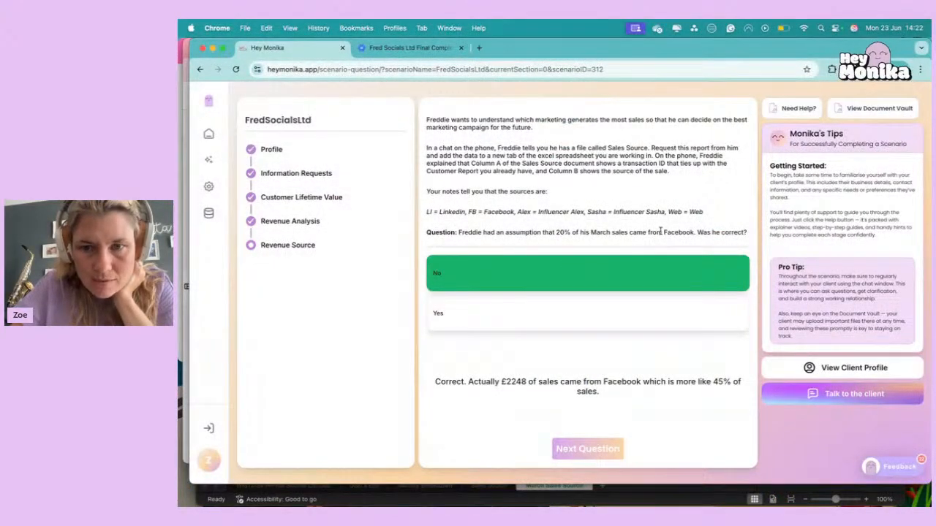
{"action": "key", "text": "ctrl+Up"}
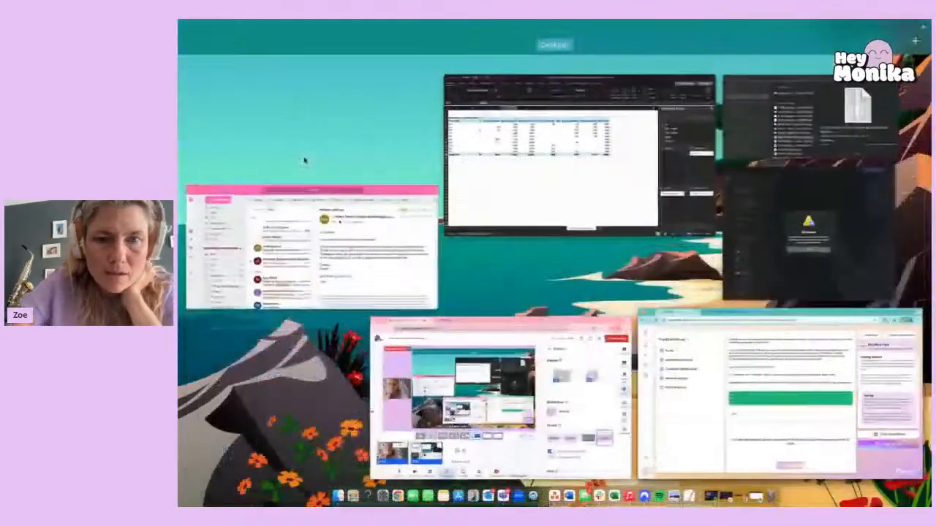
{"action": "left_click", "coordinate": [541, 157]}
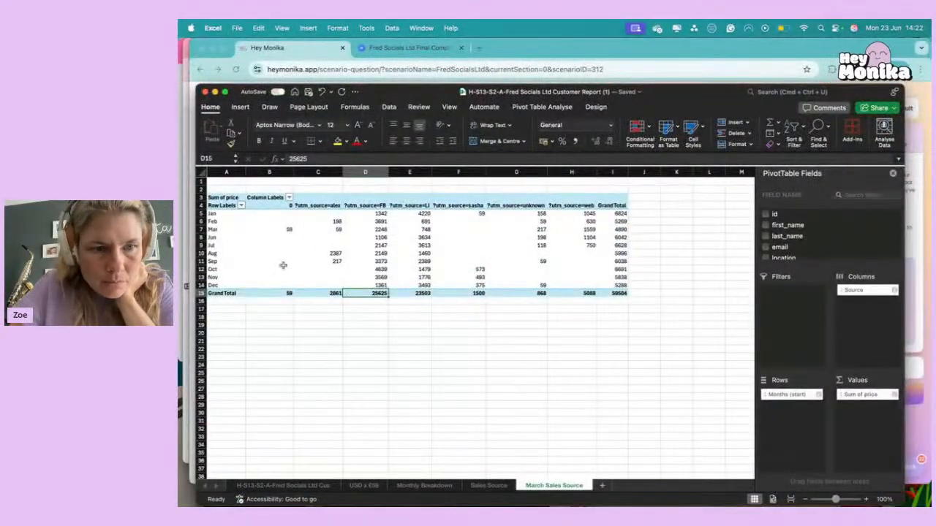
{"action": "left_click", "coordinate": [201, 229]}
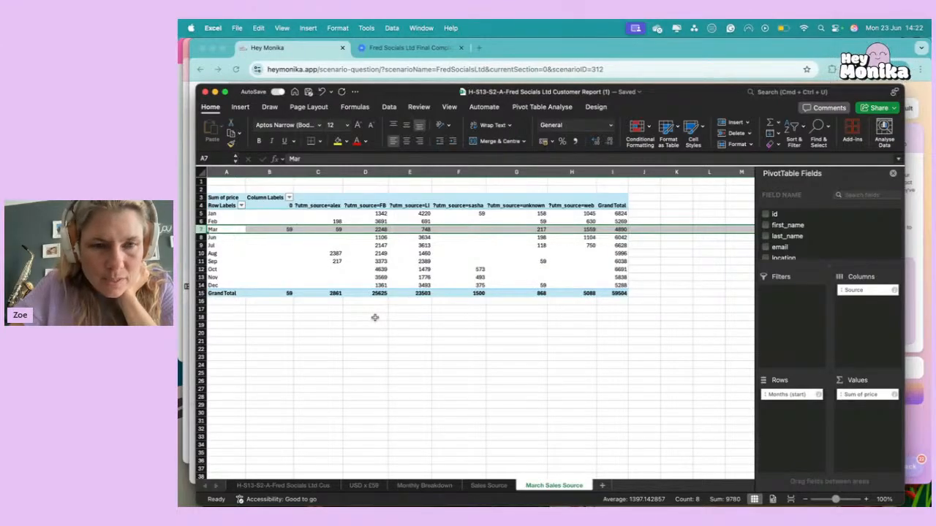
In J7, divide March's Facebook sales by March's grand total using the pivot table cells, and format the result as a percentage.
{"action": "left_click", "coordinate": [643, 231]}
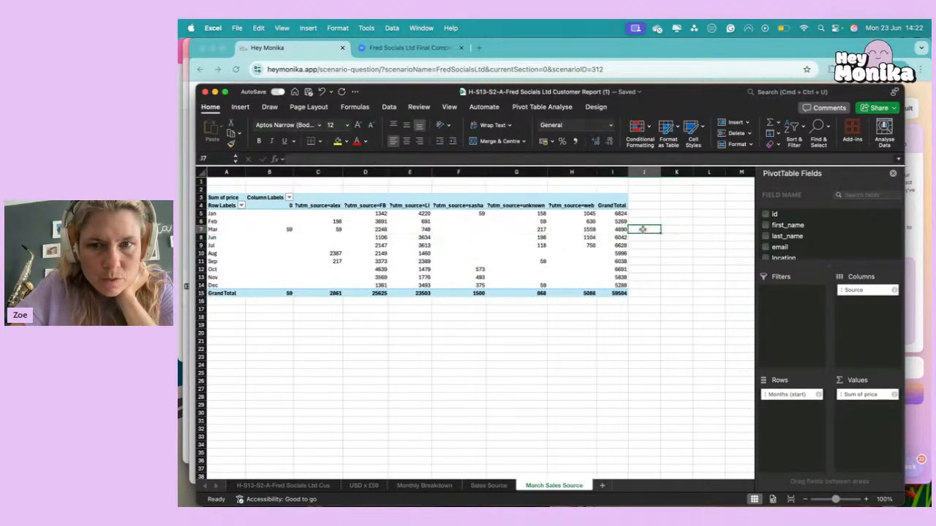
{"action": "type", "text": "="}
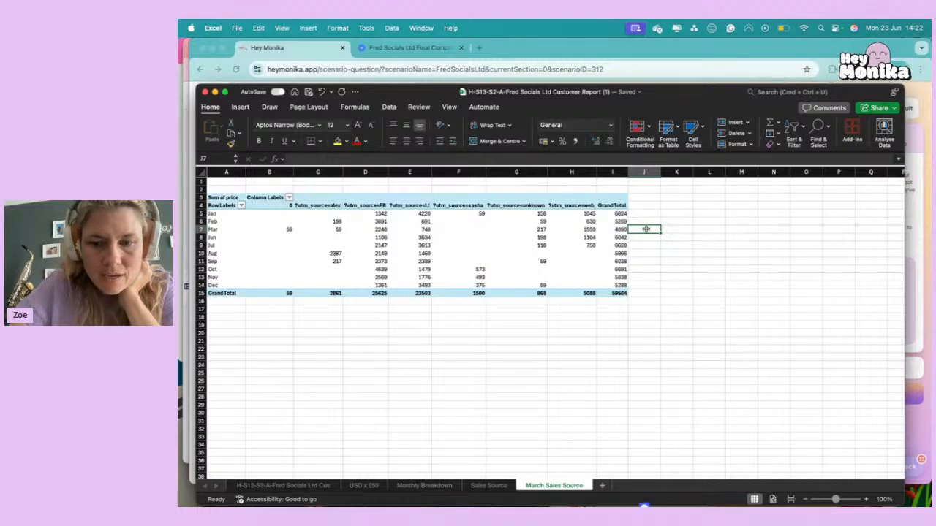
{"action": "left_click", "coordinate": [360, 229]}
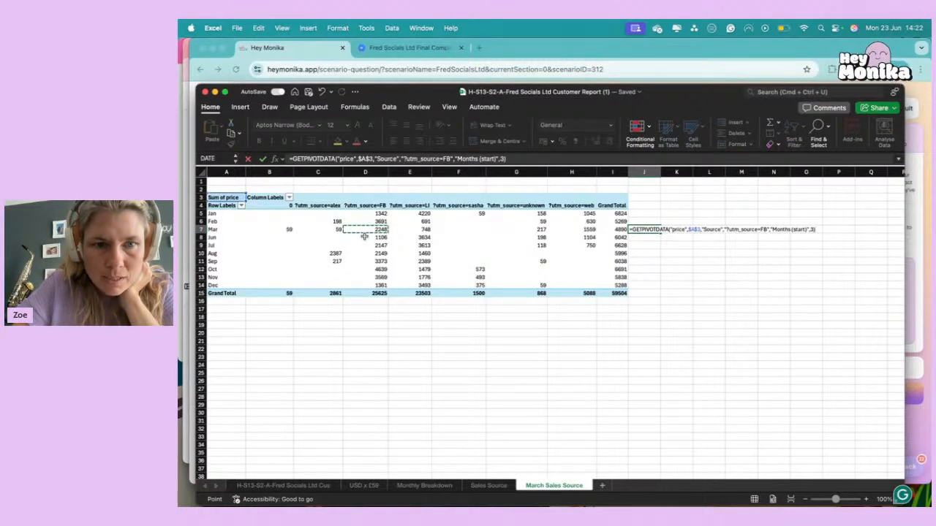
{"action": "type", "text": "/"}
{"action": "left_click", "coordinate": [618, 230]}
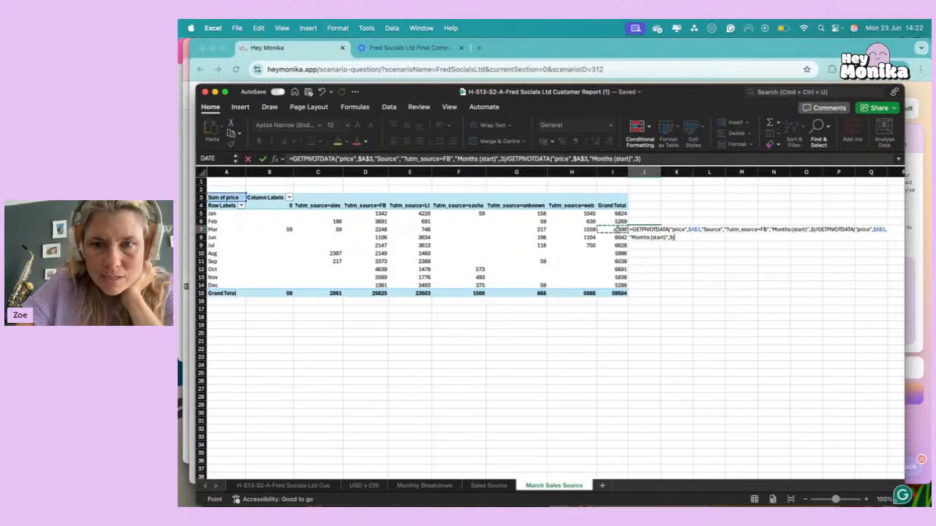
{"action": "key", "text": "Return"}
{"action": "key", "text": "Up"}
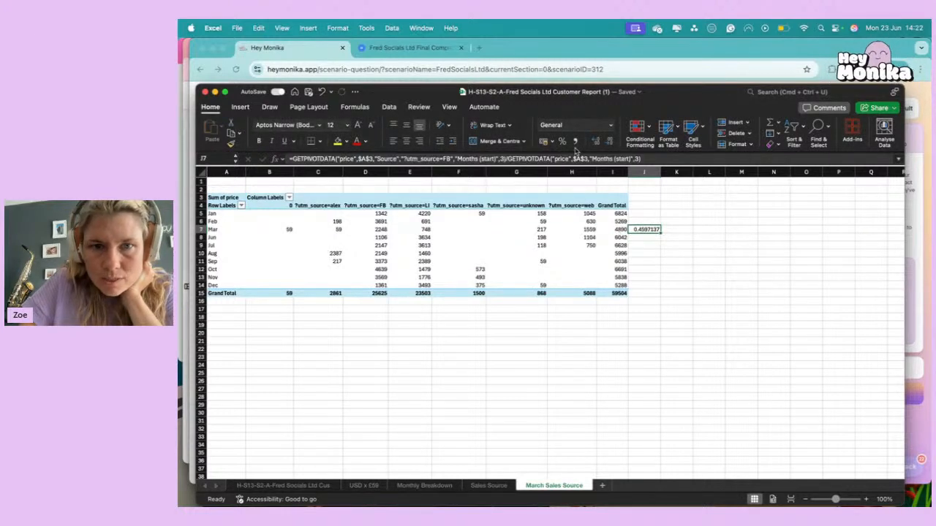
{"action": "left_click", "coordinate": [562, 142]}
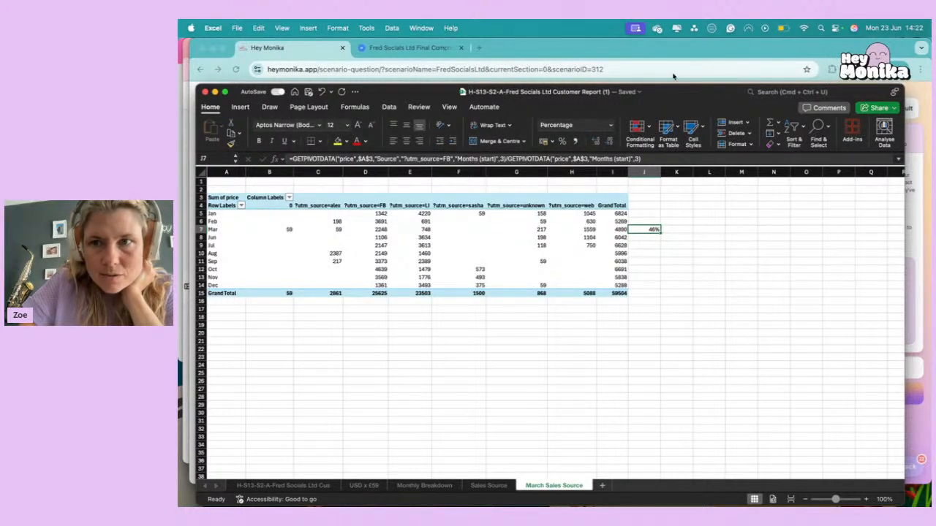
Read the answer feedback in Hey Monika, and compare it with the March Facebook sales cell in the Excel pivot table.
{"action": "left_click", "coordinate": [311, 41]}
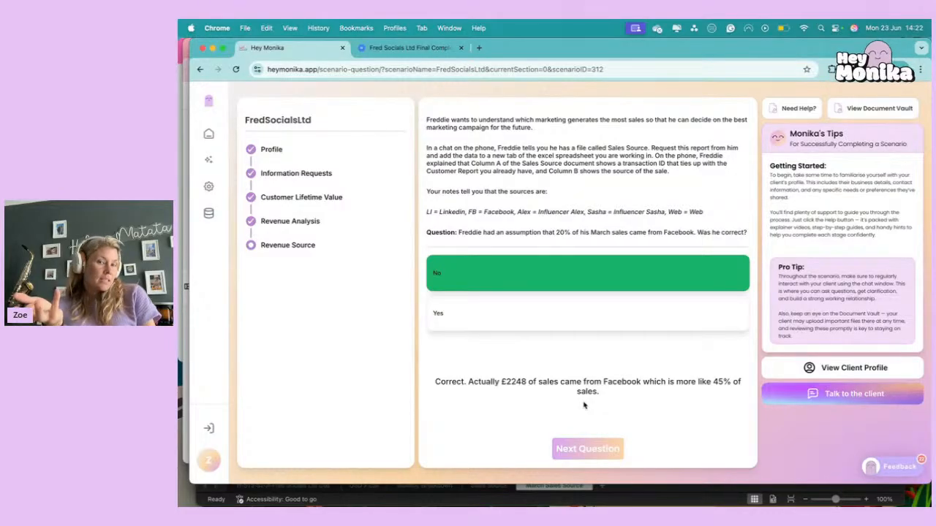
{"action": "key", "text": "ctrl+Up"}
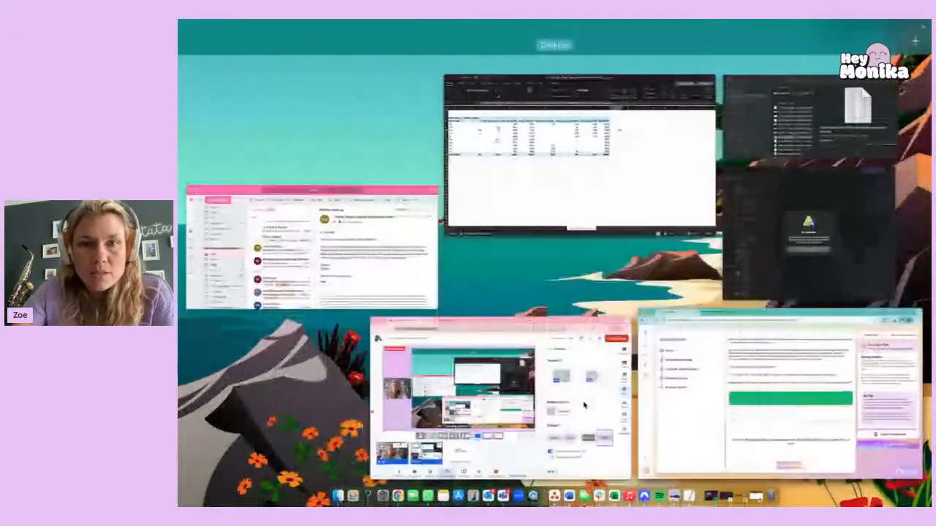
{"action": "left_click", "coordinate": [528, 205]}
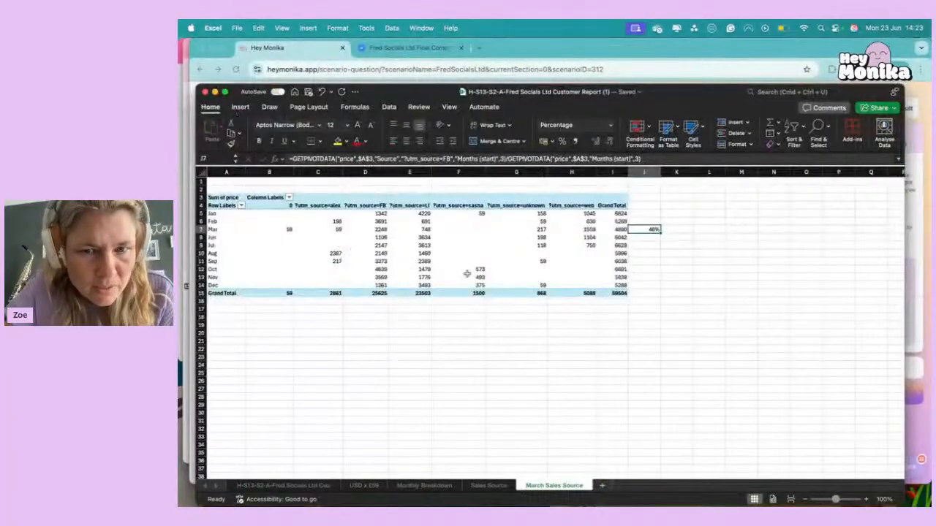
{"action": "left_click", "coordinate": [375, 229]}
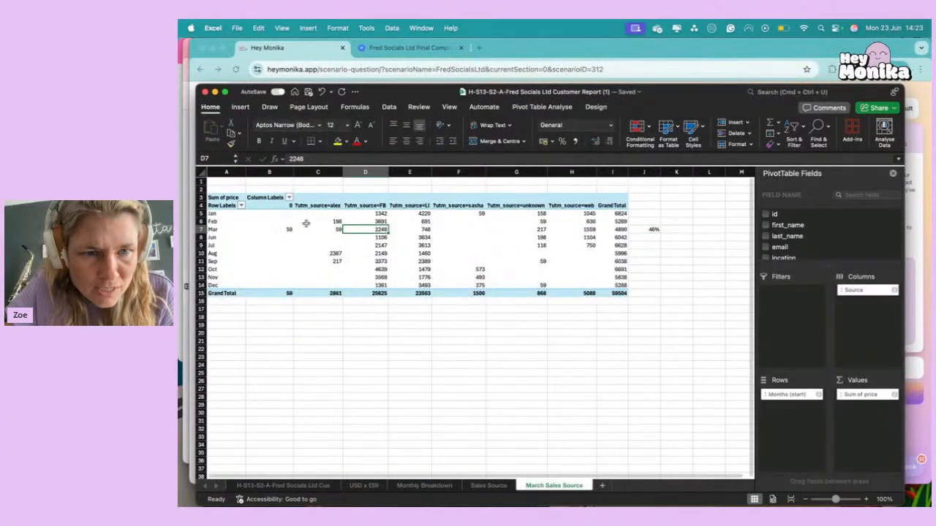
{"action": "left_click", "coordinate": [367, 220]}
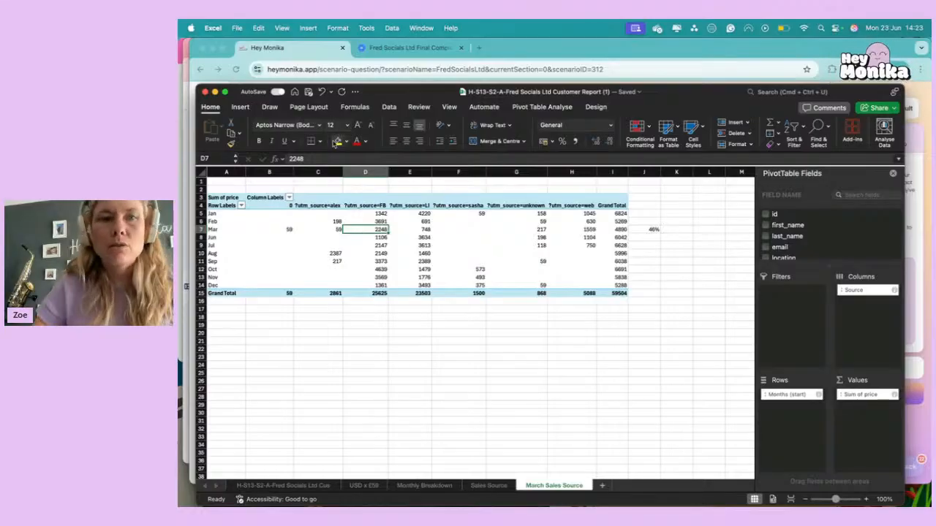
Return to Hey Monika and advance to the question about which platforms are worth the client's time.
{"action": "left_click", "coordinate": [304, 51]}
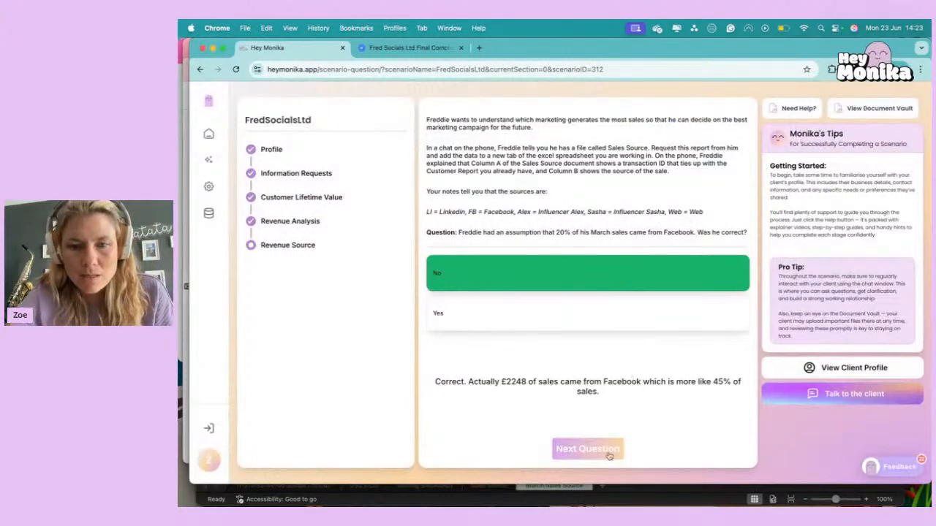
{"action": "left_click", "coordinate": [588, 450]}
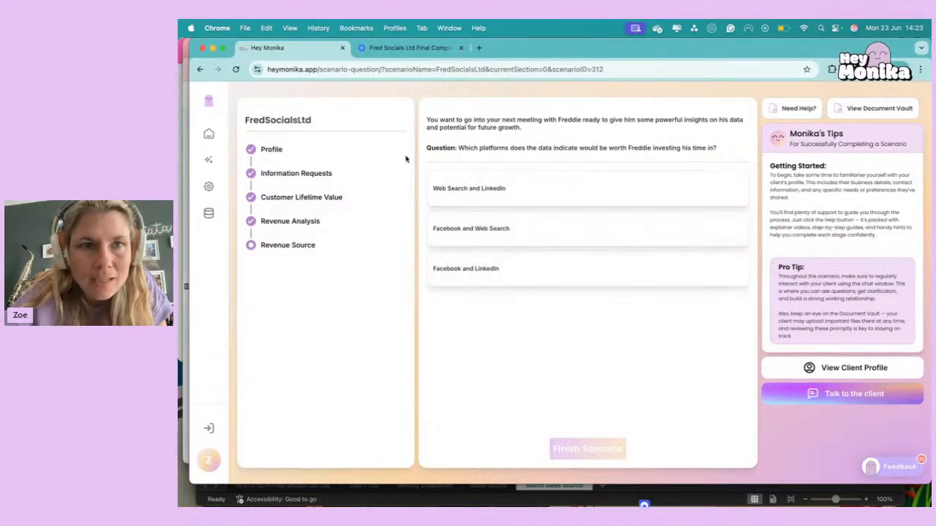
Switch to the Excel workbook and compare the pivot table's grand totals for Facebook, LinkedIn, web and the two influencers.
{"action": "left_click", "coordinate": [186, 130]}
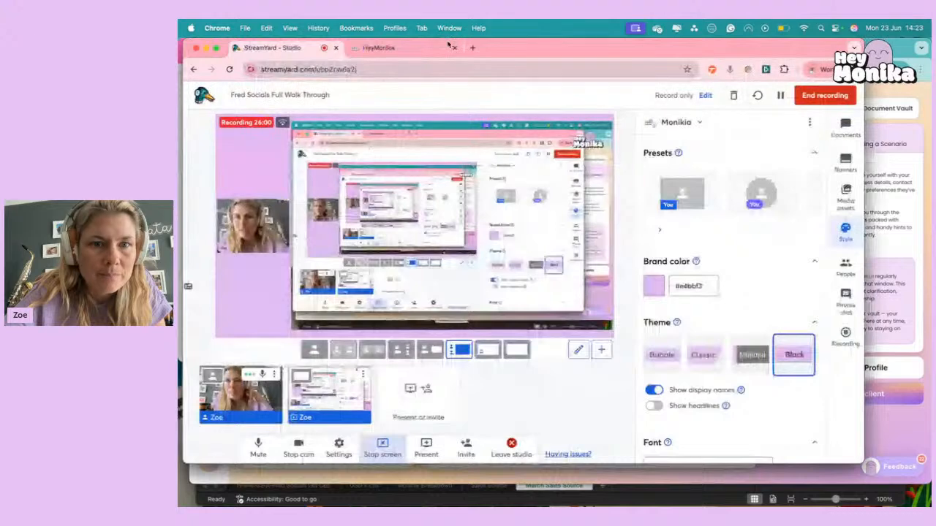
{"action": "left_click", "coordinate": [443, 47]}
{"action": "key", "text": "ctrl+Up"}
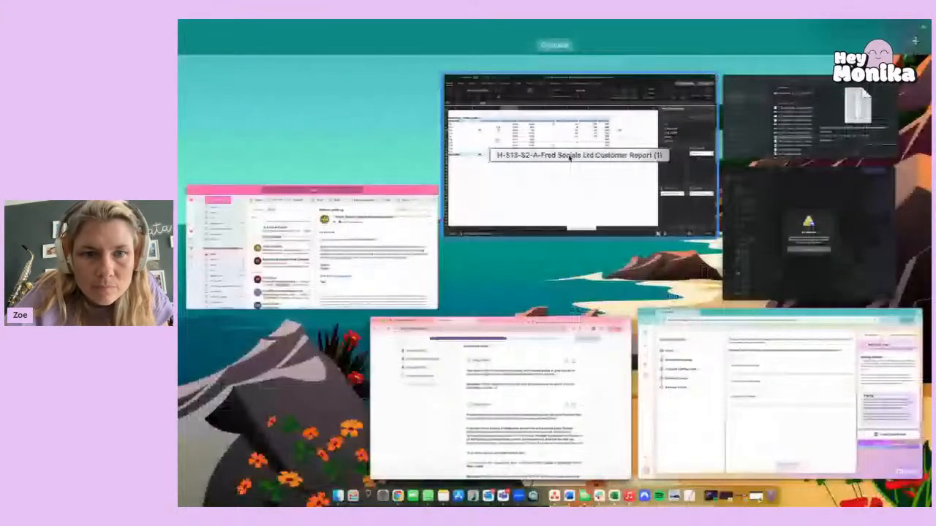
{"action": "left_click", "coordinate": [569, 157]}
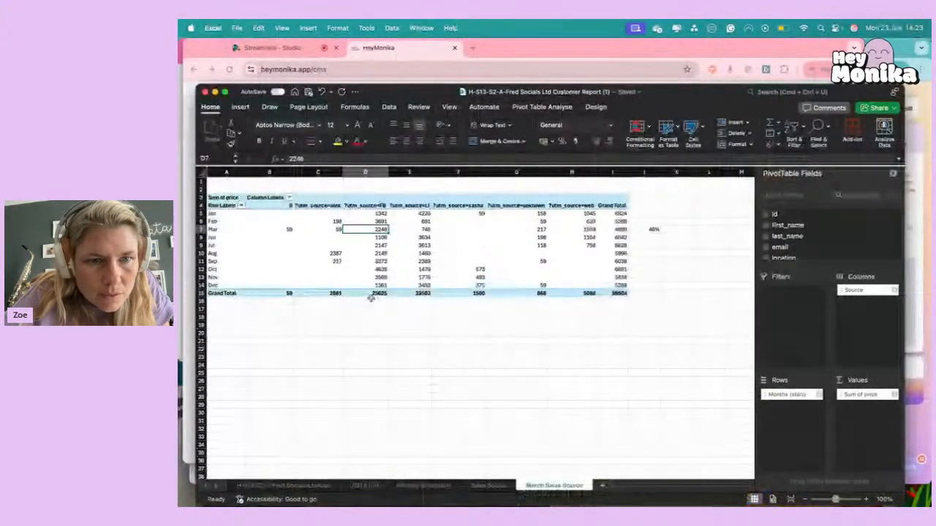
{"action": "left_click_drag", "start_coordinate": [378, 292], "coordinate": [409, 294]}
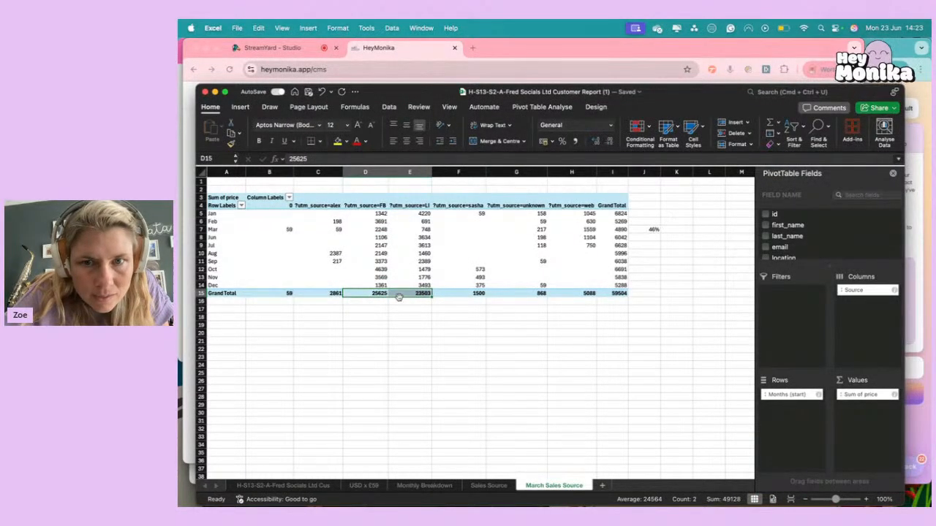
{"action": "left_click", "coordinate": [575, 294]}
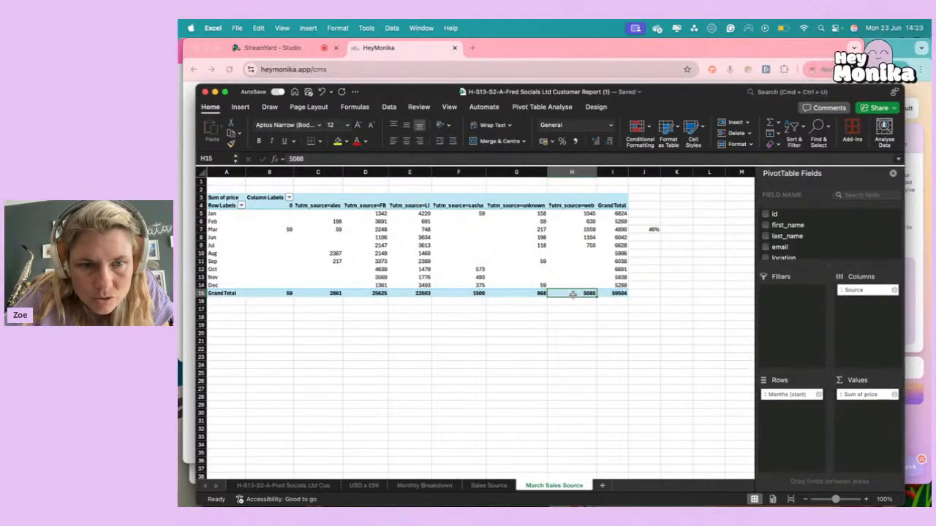
{"action": "left_click", "coordinate": [321, 294]}
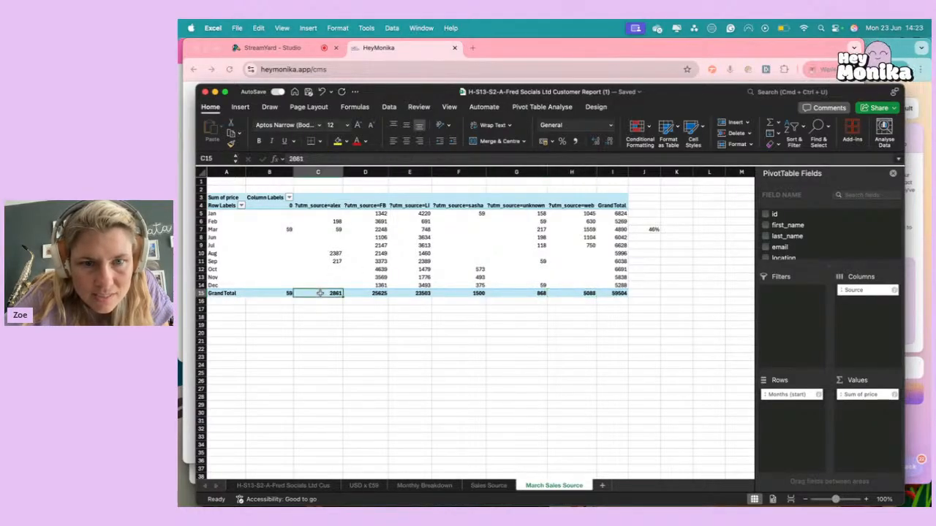
{"action": "left_click", "coordinate": [455, 294]}
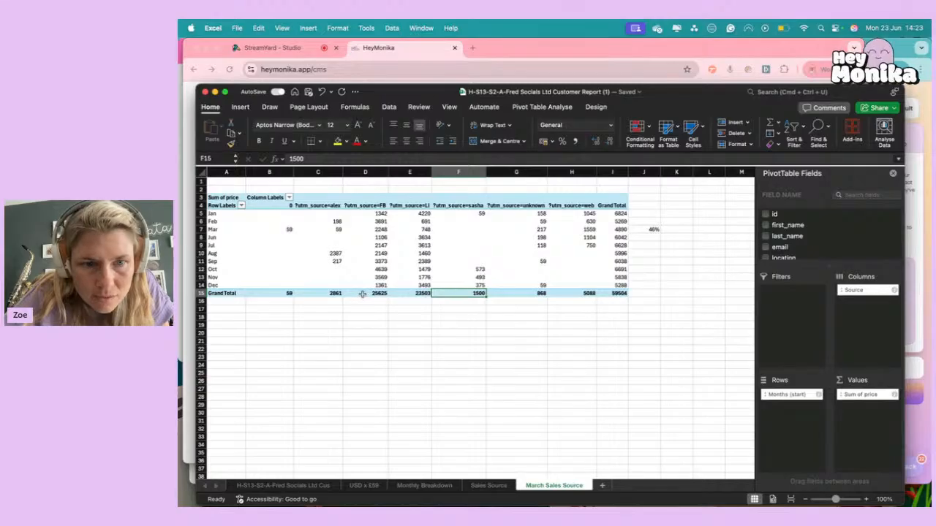
{"action": "left_click_drag", "start_coordinate": [361, 293], "coordinate": [421, 294]}
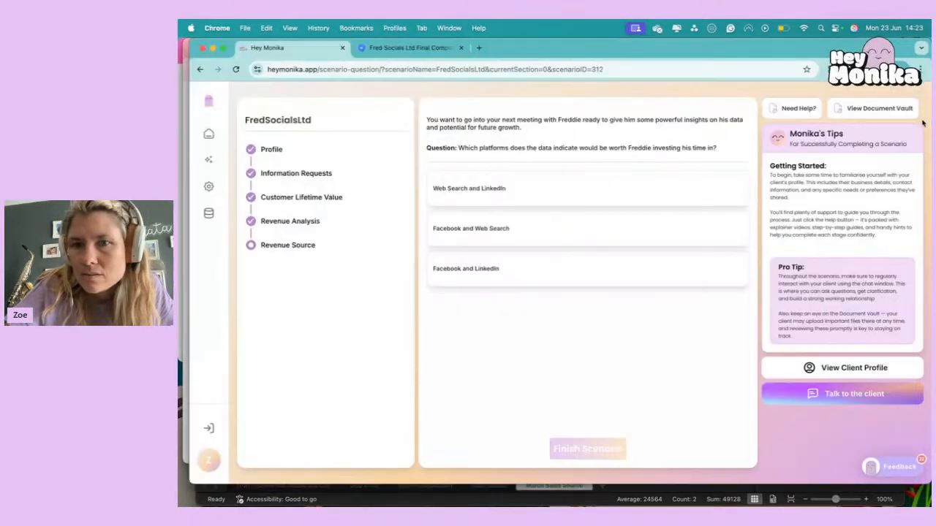
Switch back to Hey Monika and answer the platform question with Facebook and LinkedIn.
{"action": "key", "text": "super+Tab"}
{"action": "left_click", "coordinate": [461, 283]}
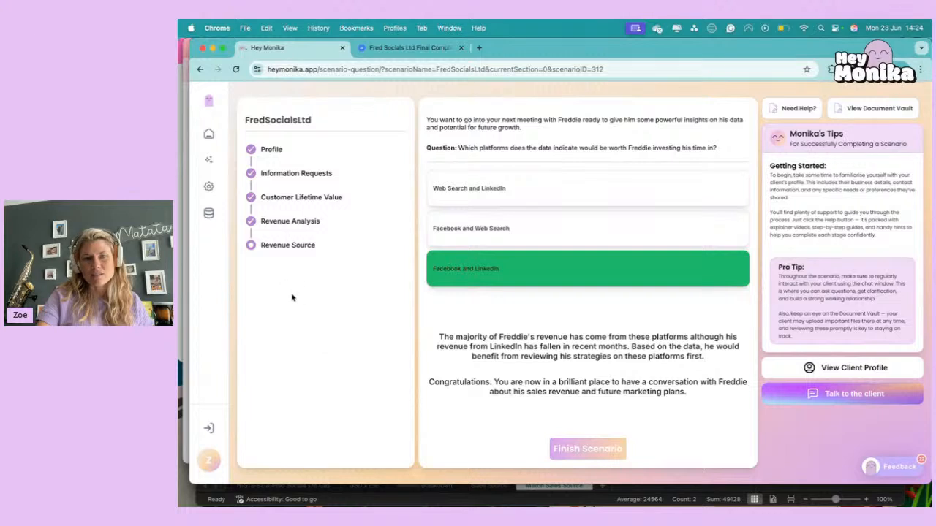
Open the Final Data Analysis help document for the current question and examine its second and third pages.
{"action": "left_click", "coordinate": [798, 108]}
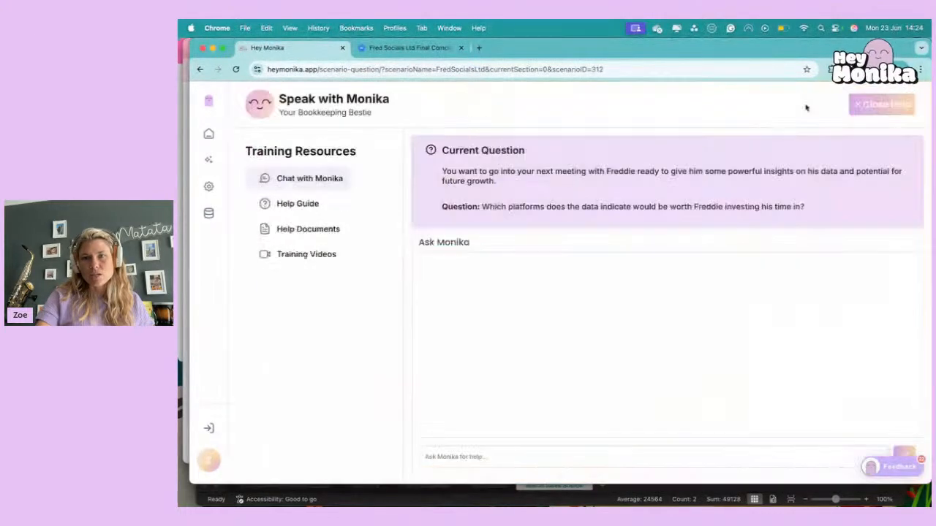
{"action": "left_click", "coordinate": [293, 231]}
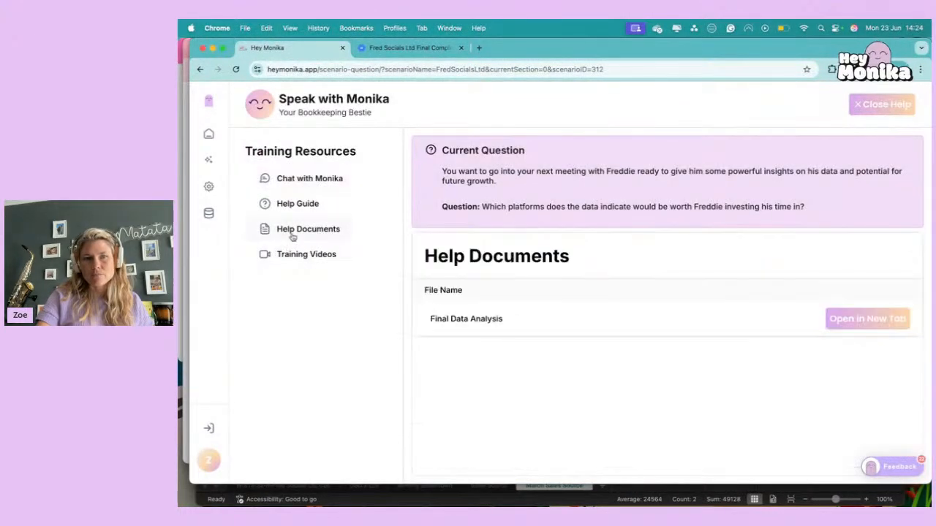
{"action": "left_click", "coordinate": [858, 320]}
{"action": "left_click", "coordinate": [276, 223]}
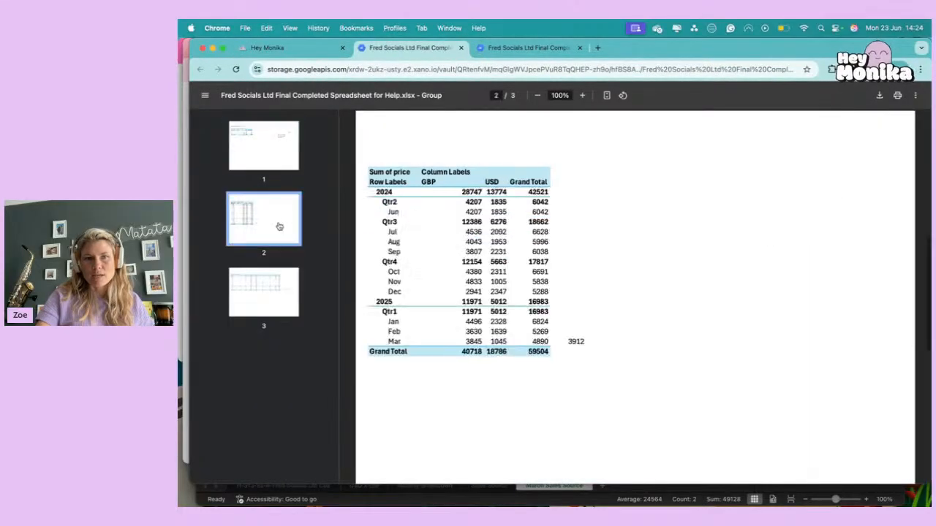
{"action": "left_click", "coordinate": [276, 283]}
{"action": "left_click", "coordinate": [303, 52]}
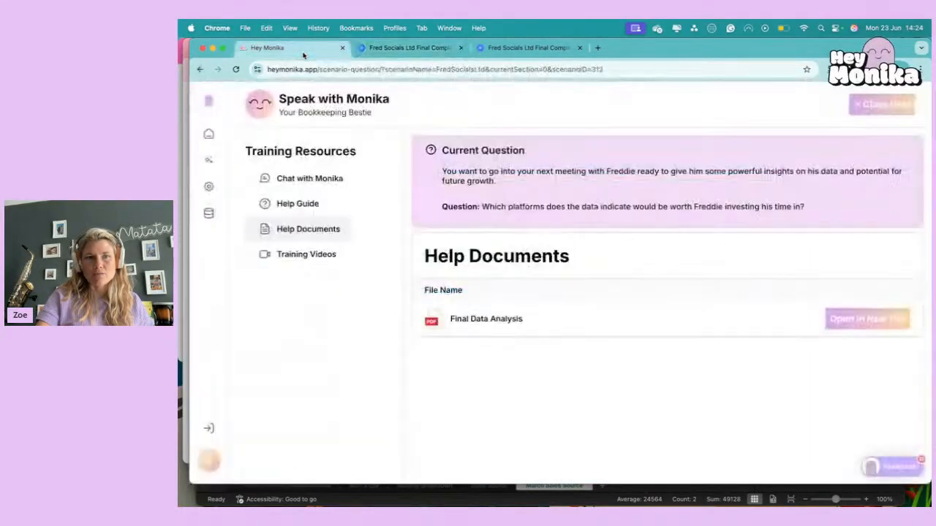
Close the help resources, finish the scenario, and look over the results page with the correct answers.
{"action": "left_click", "coordinate": [897, 106]}
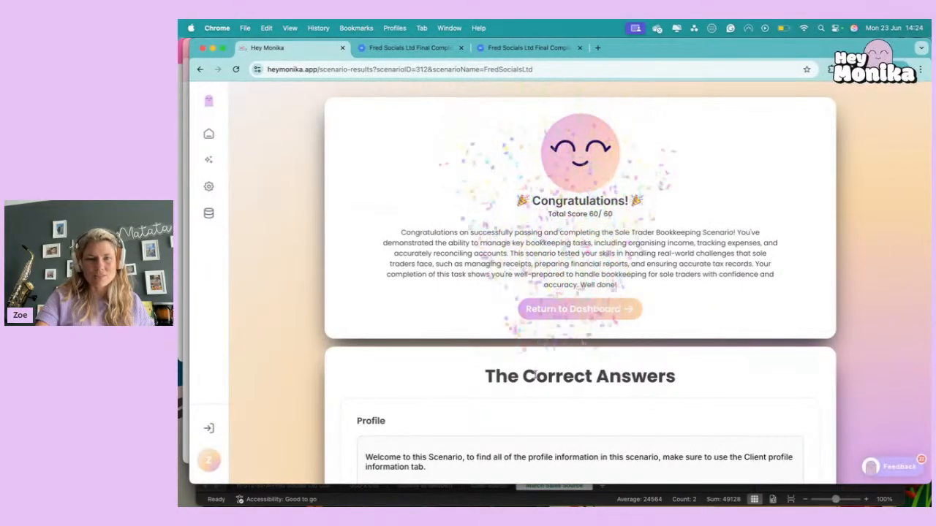
{"action": "scroll", "coordinate": [520, 395], "scroll_direction": "down", "scroll_amount": 5}
{"action": "scroll", "coordinate": [459, 228], "scroll_direction": "up", "scroll_amount": 3}
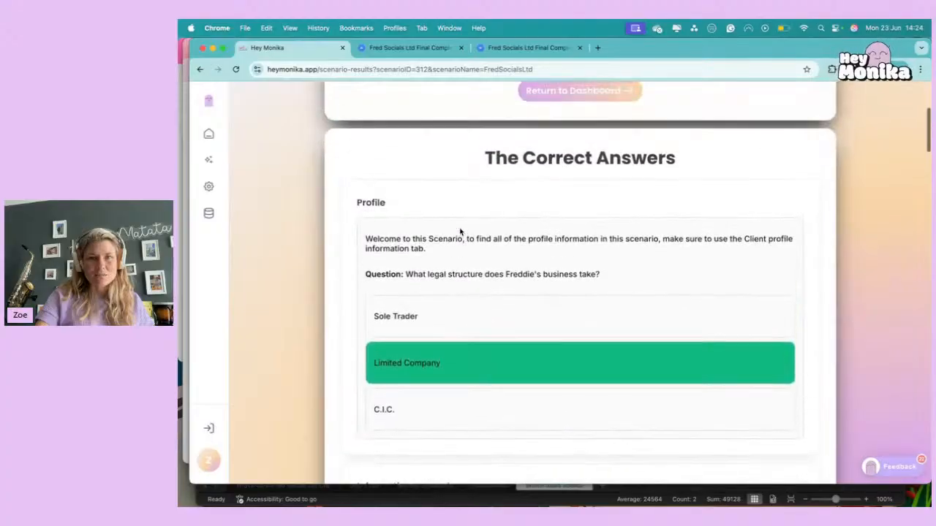
{"action": "left_click", "coordinate": [188, 112]}
{"action": "left_click", "coordinate": [289, 48]}
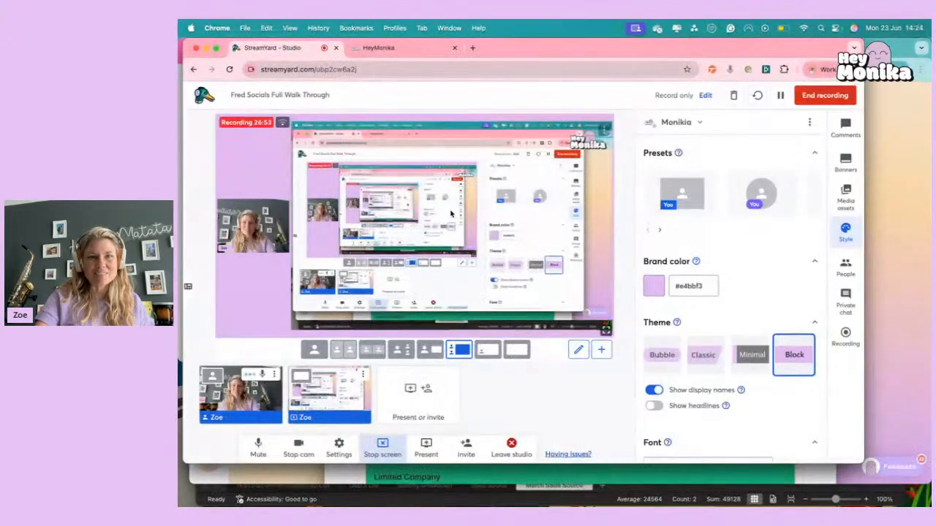